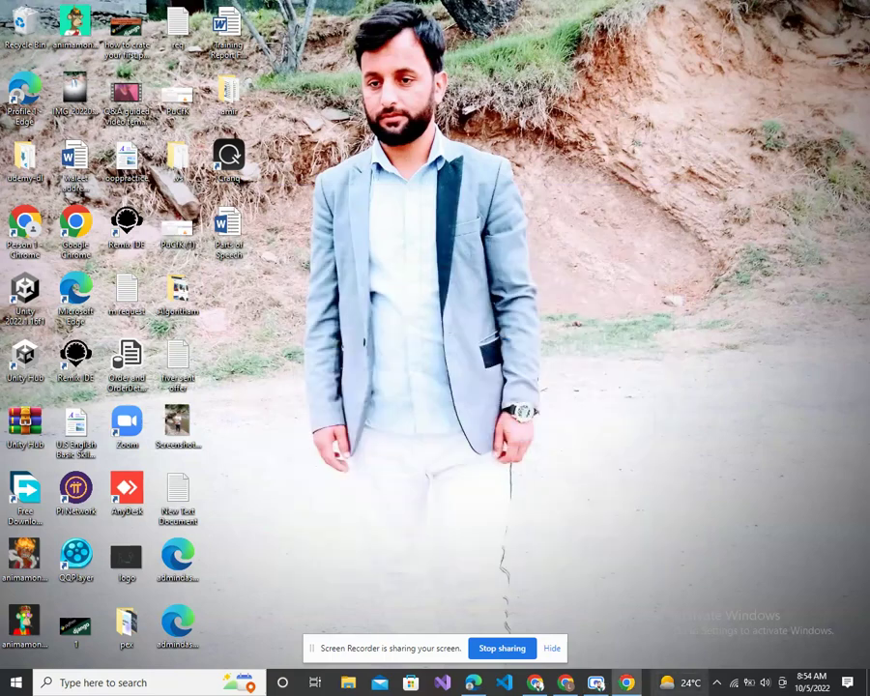
Switch to Chrome and review the open Fiverr gigs, including the top of the ASP.NET MVC web application listing.
key("alt+Tab")
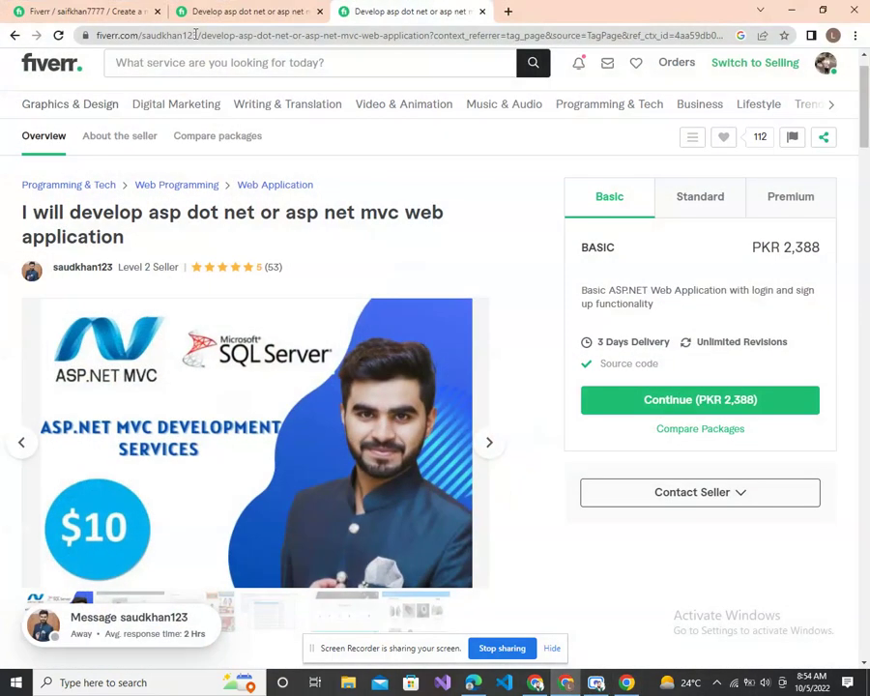
left_click(280, 11)
left_click(446, 8)
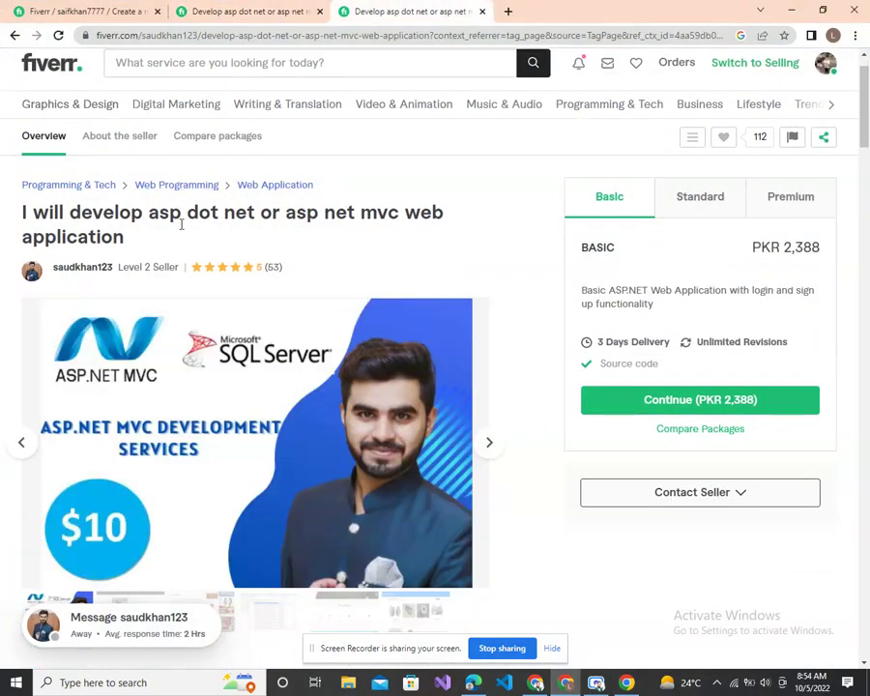
left_click(242, 9)
left_click(373, 8)
scroll(860, 131, "down", 1)
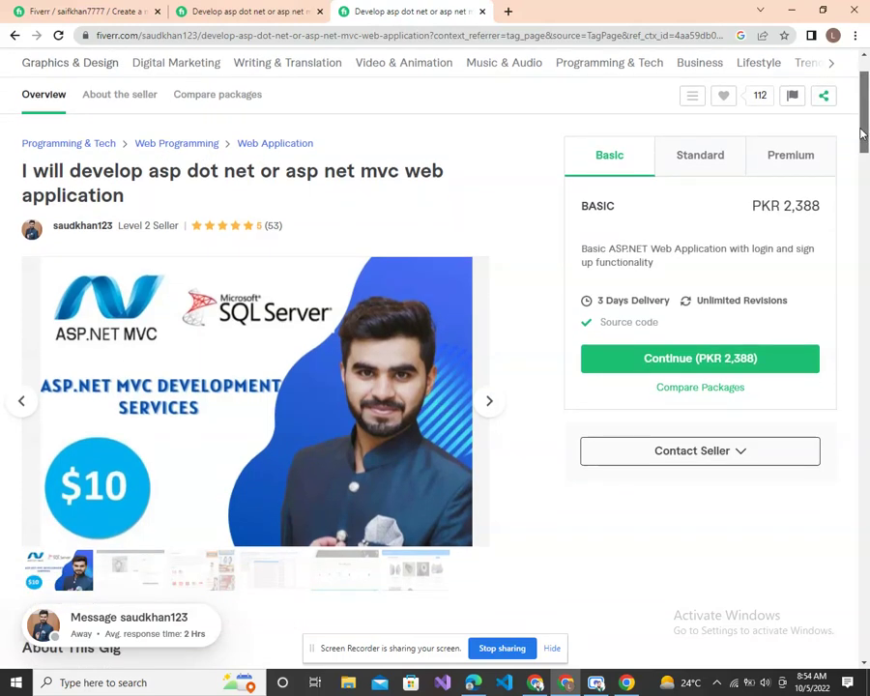
left_click_drag(861, 132, 861, 68)
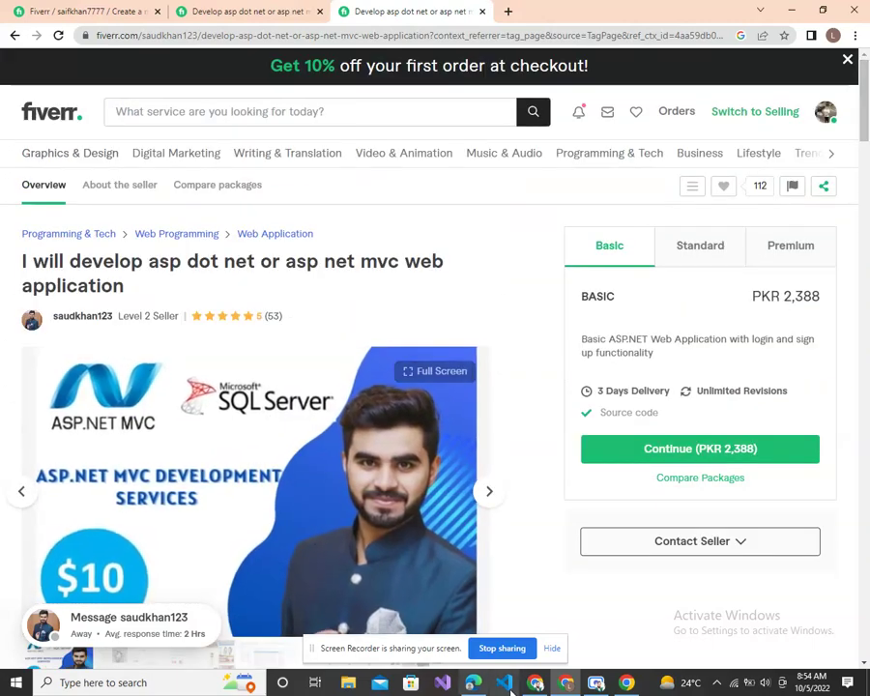
Switch to Edge and start creating a new gig from the seller account's gig list.
left_click(475, 685)
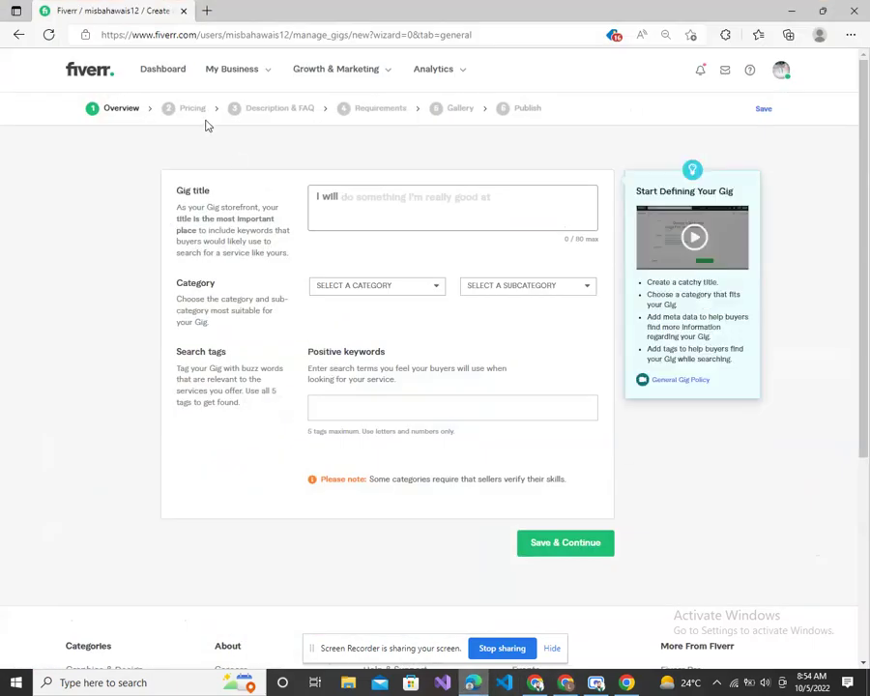
left_click(235, 74)
left_click(167, 81)
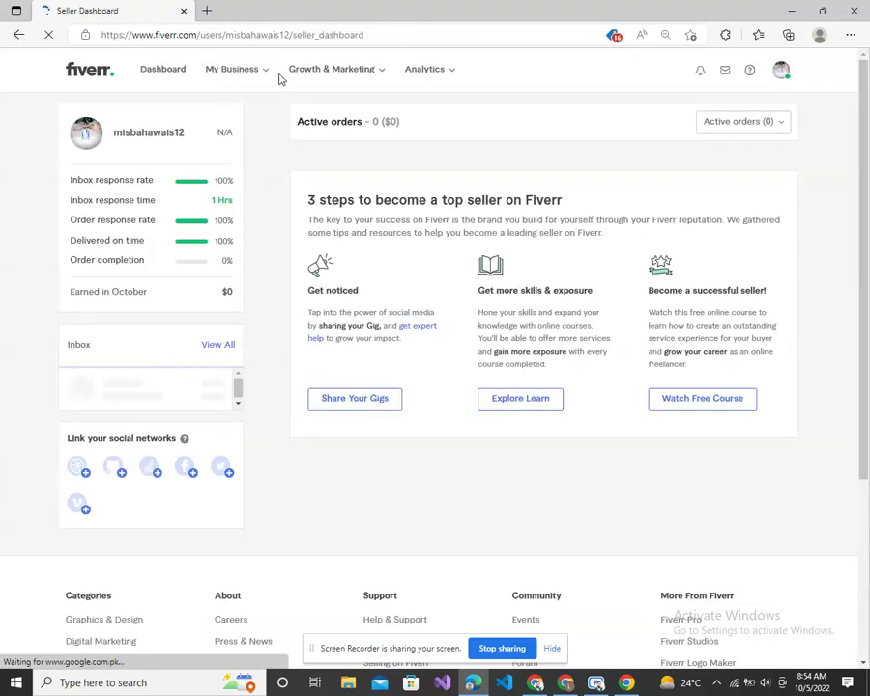
left_click(256, 75)
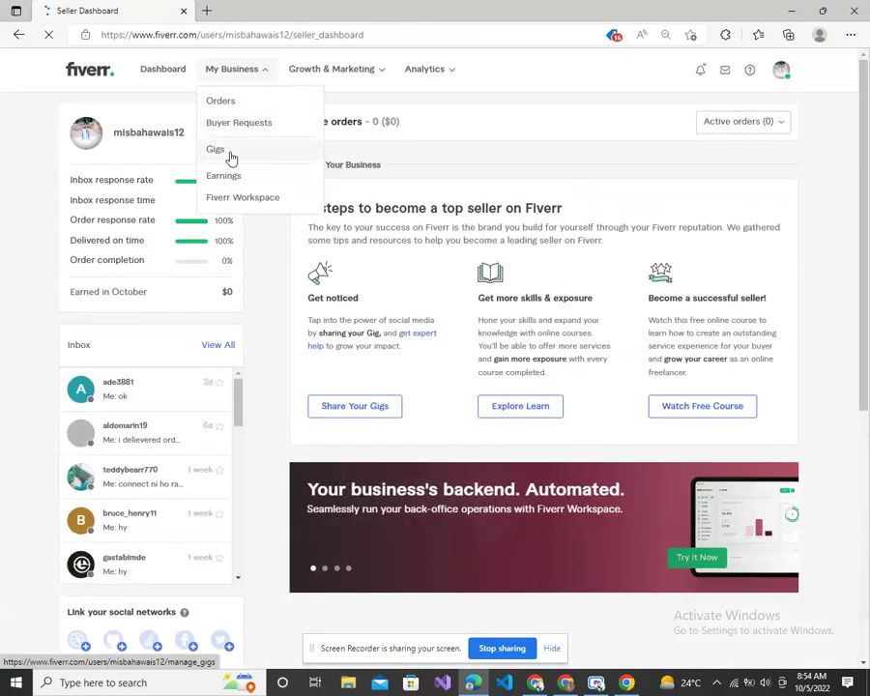
left_click(230, 155)
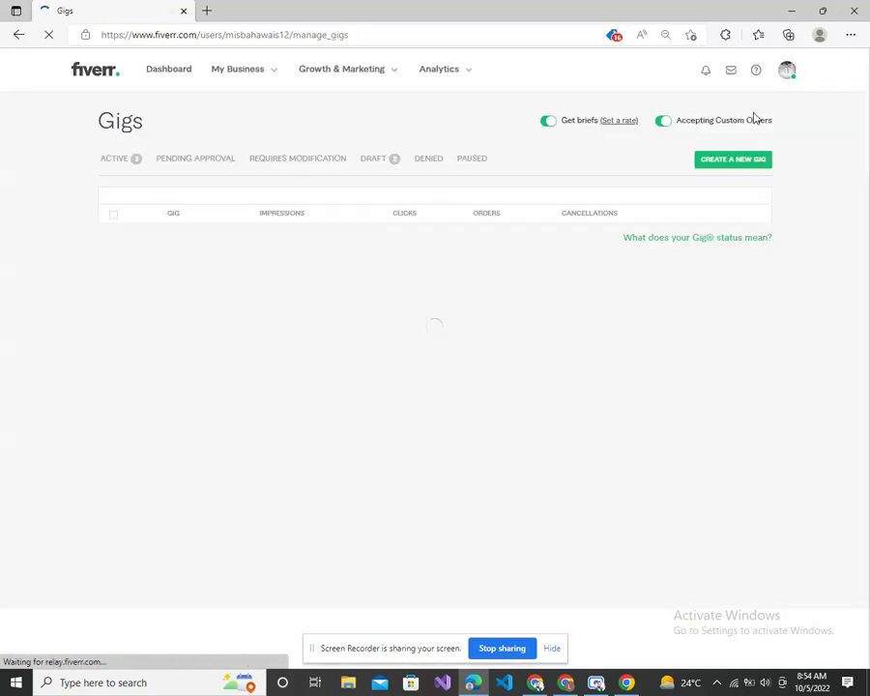
left_click(725, 162)
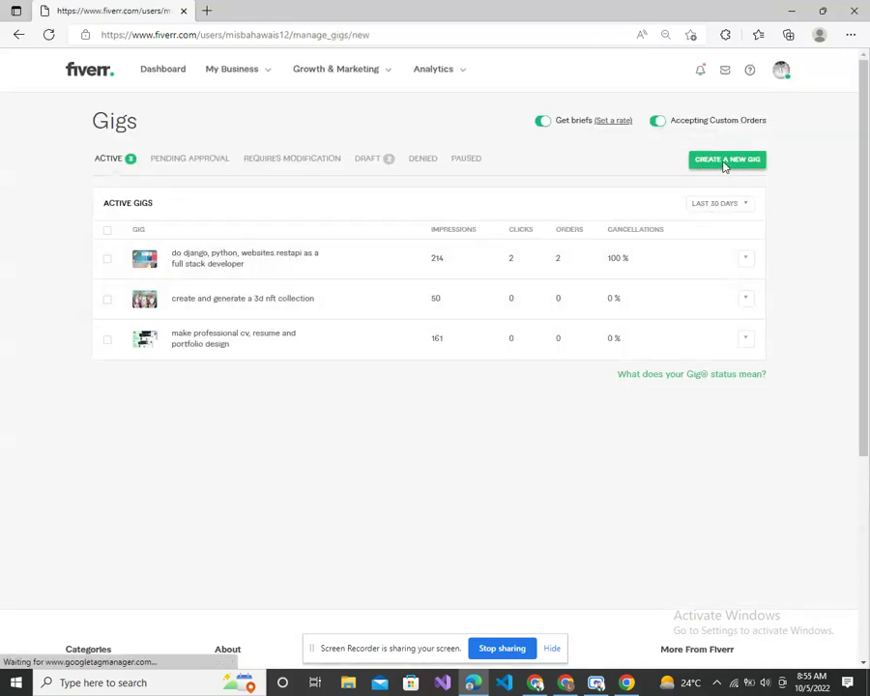
Copy the title "I will develop asp dot net or asp net mvc web application" from the reference gig in Chrome.
left_click(566, 683)
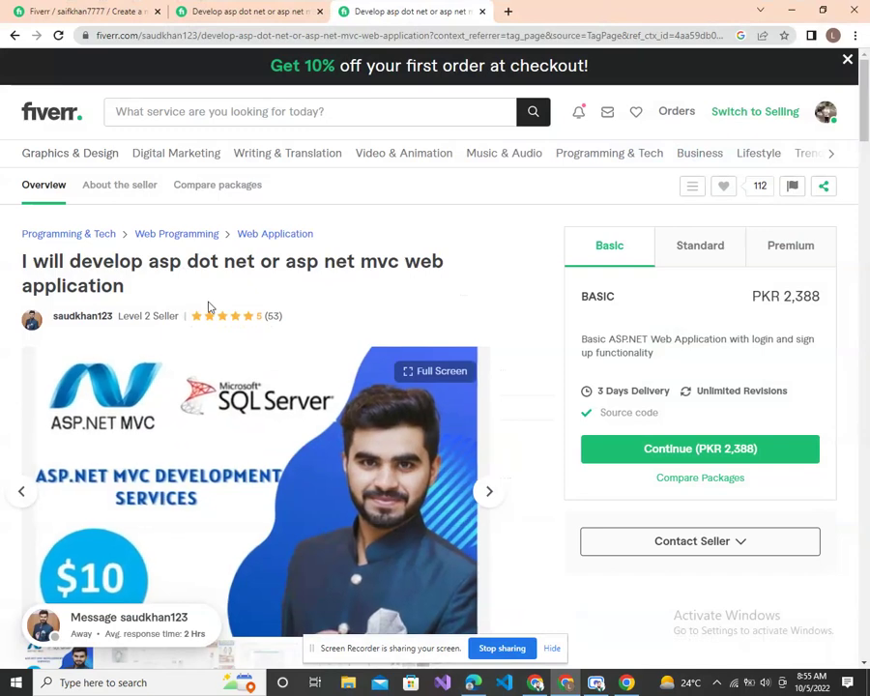
left_click_drag(141, 298, 8, 269)
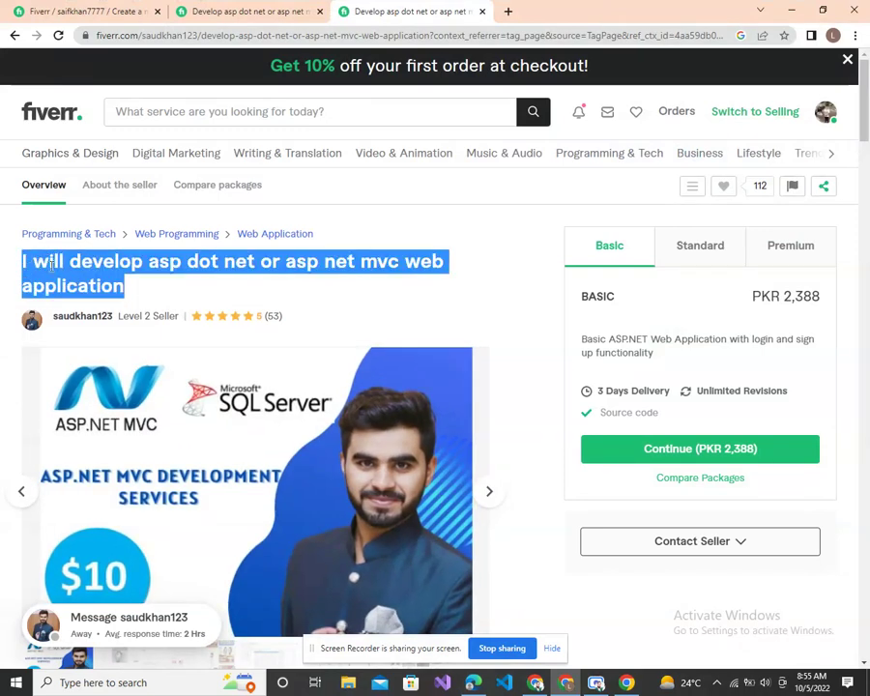
right_click(64, 266)
left_click(87, 272)
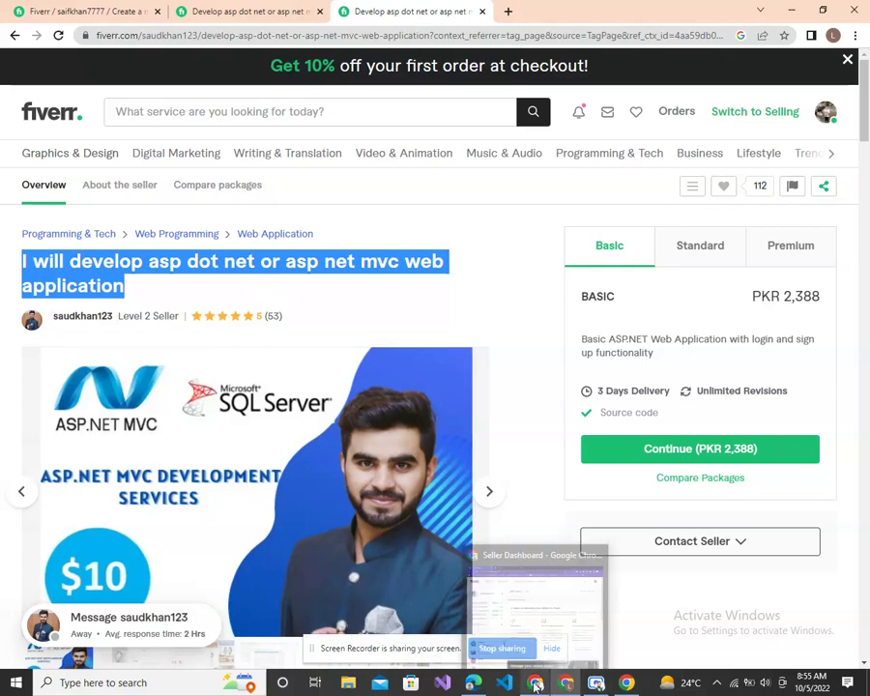
Back in Edge, paste the copied gig title and remove the duplicate "I will" so it reads "develop asp dot net or asp net mvc web application".
left_click(535, 685)
left_click(535, 685)
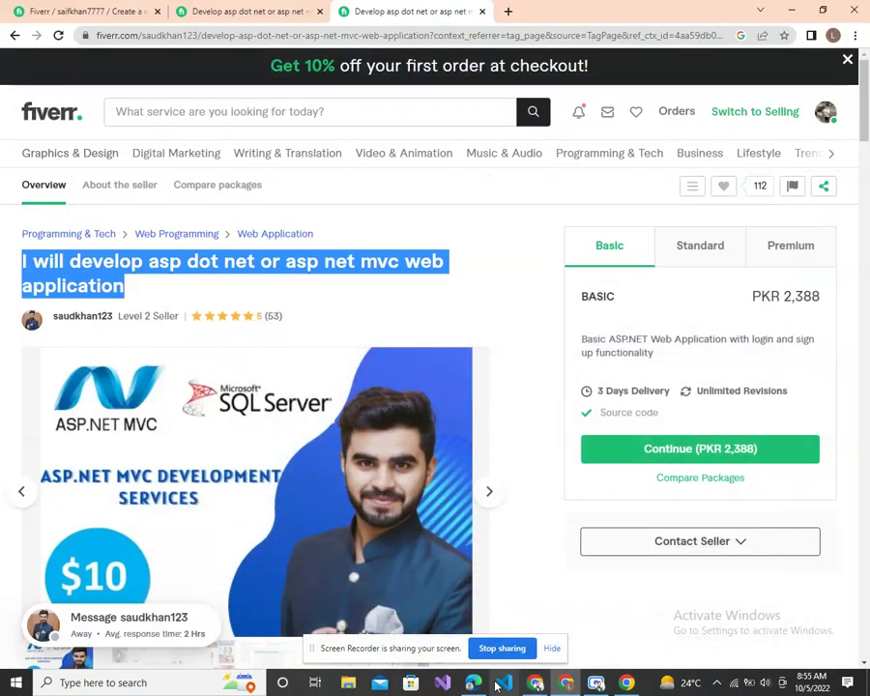
left_click(532, 685)
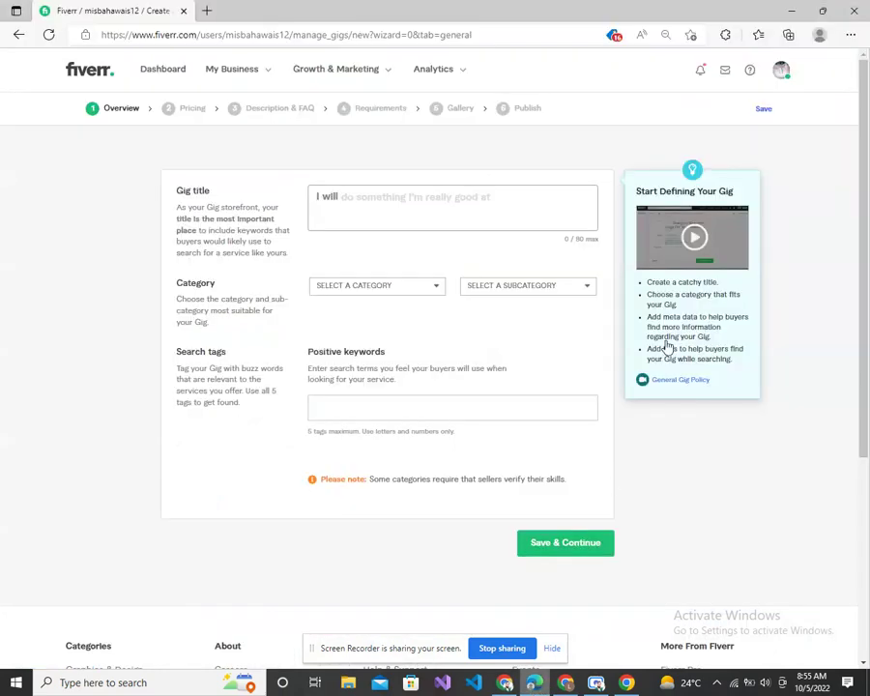
left_click(425, 199)
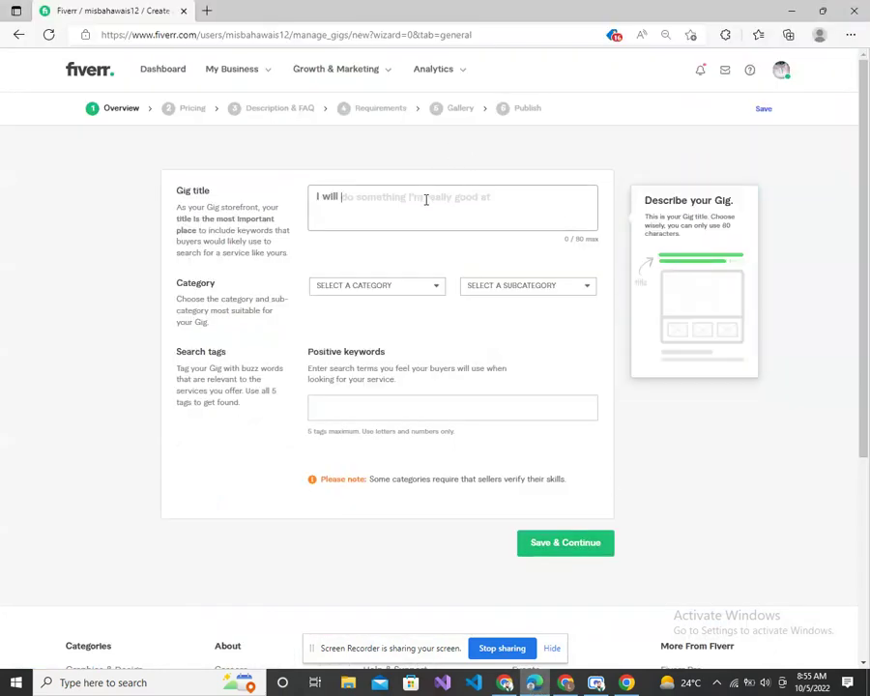
key("ctrl+v")
left_click(366, 198)
key("BackSpace")
key("BackSpace")
key("BackSpace")
key("BackSpace")
key("BackSpace")
key("BackSpace")
key("BackSpace")
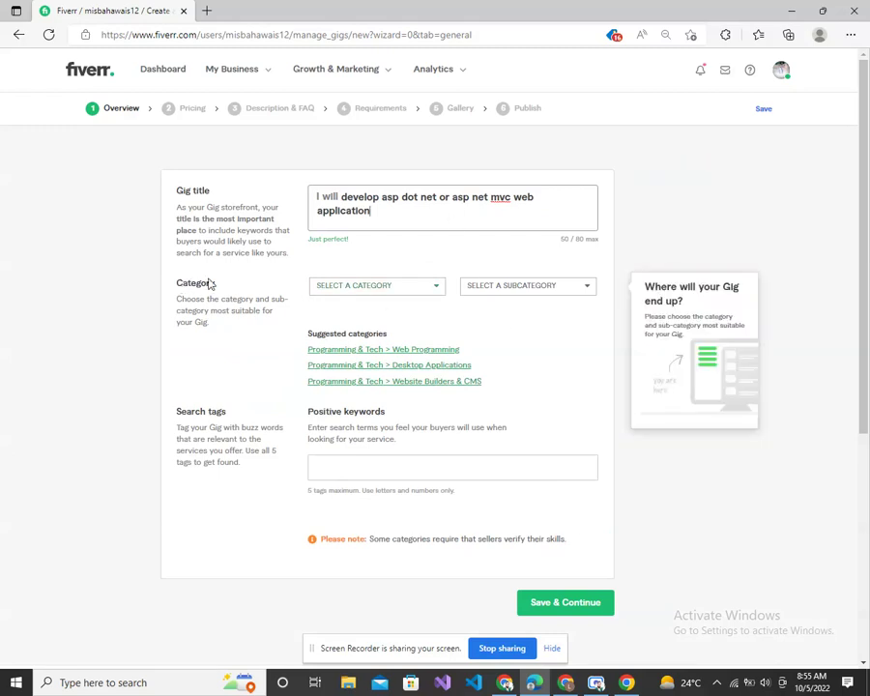
Set the gig category to Programming & Tech and the subcategory to Web Programming.
left_click(387, 287)
left_click_drag(447, 325, 443, 391)
left_click(385, 379)
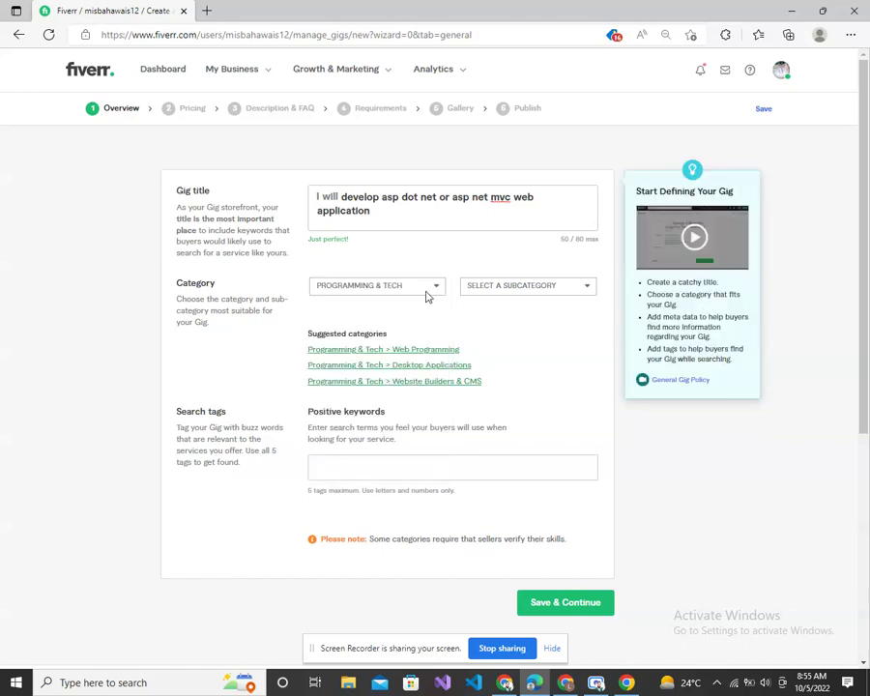
left_click(538, 290)
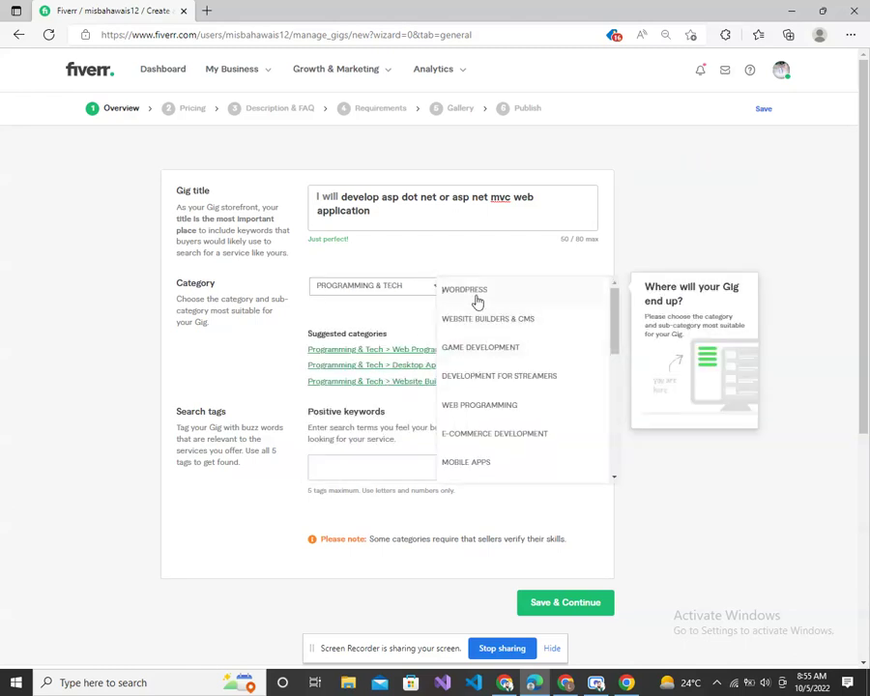
left_click_drag(611, 319, 616, 330)
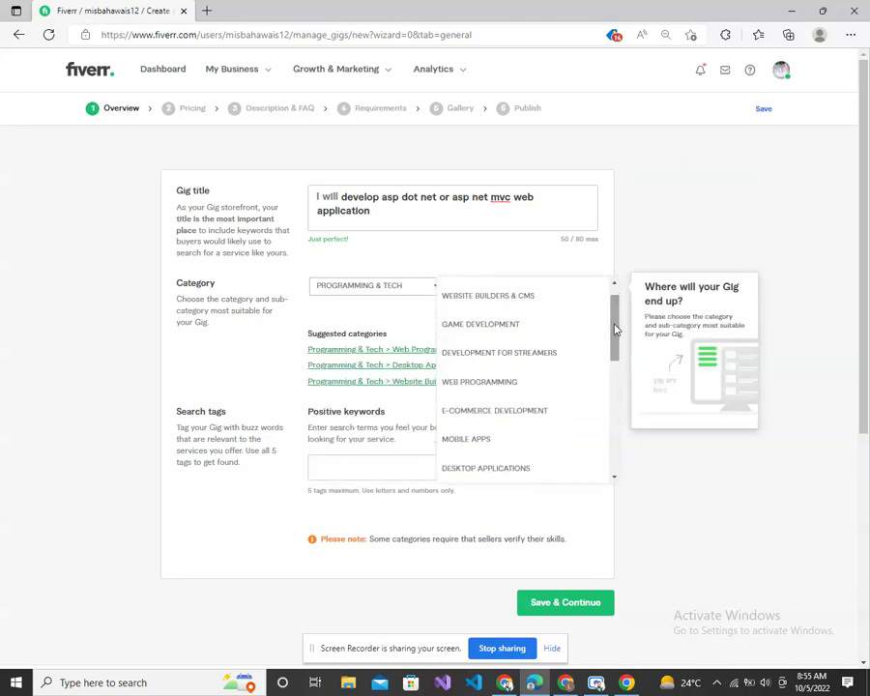
left_click(488, 382)
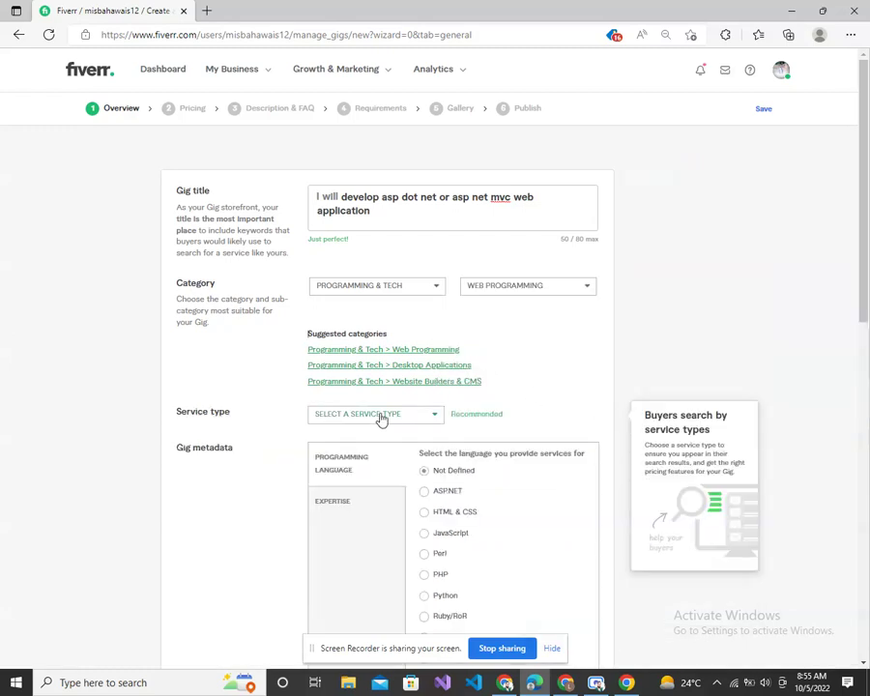
Set the gig's service type to Web Application.
left_click(382, 416)
left_click(389, 421)
left_click(387, 420)
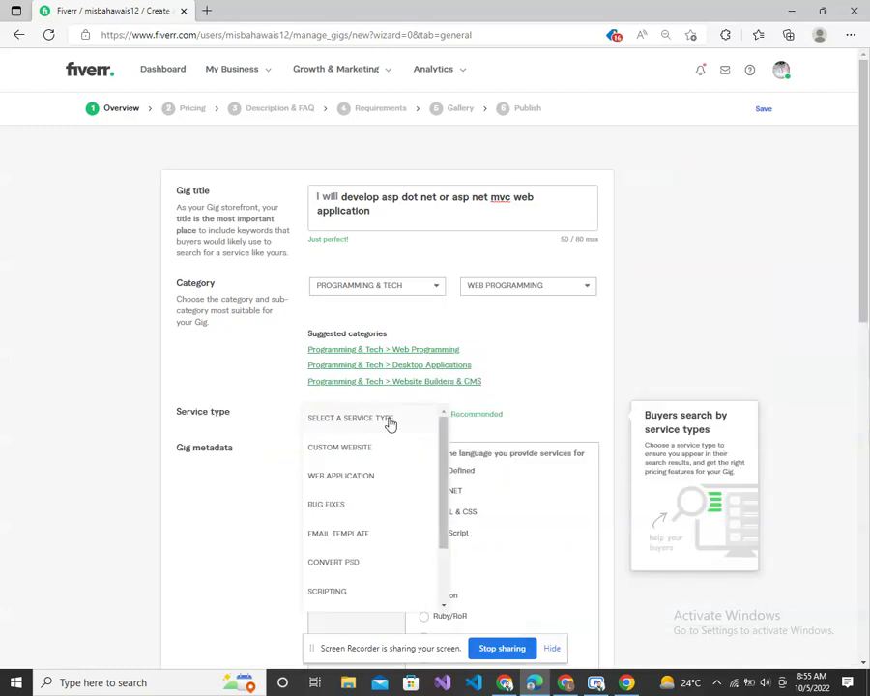
left_click(338, 474)
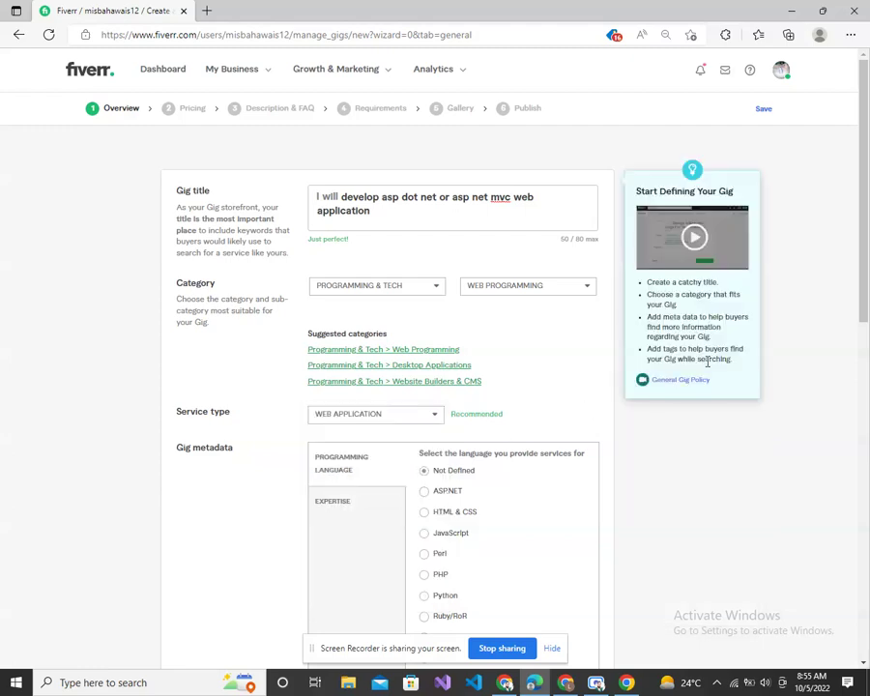
Select ASP.NET as the programming language in the gig metadata.
scroll(865, 259, "down", 2)
left_click_drag(866, 259, 865, 282)
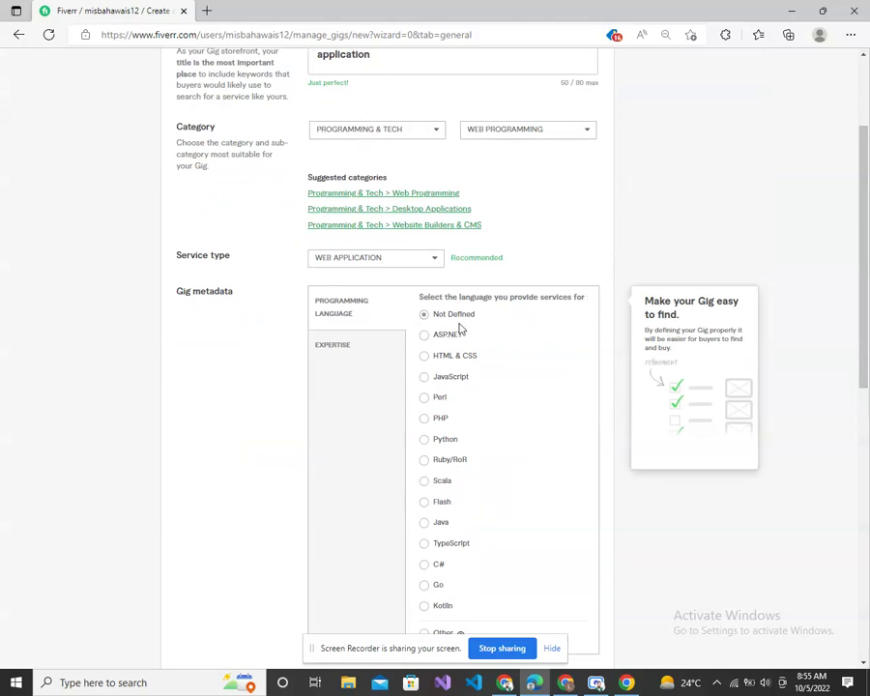
scroll(859, 220, "down", 1)
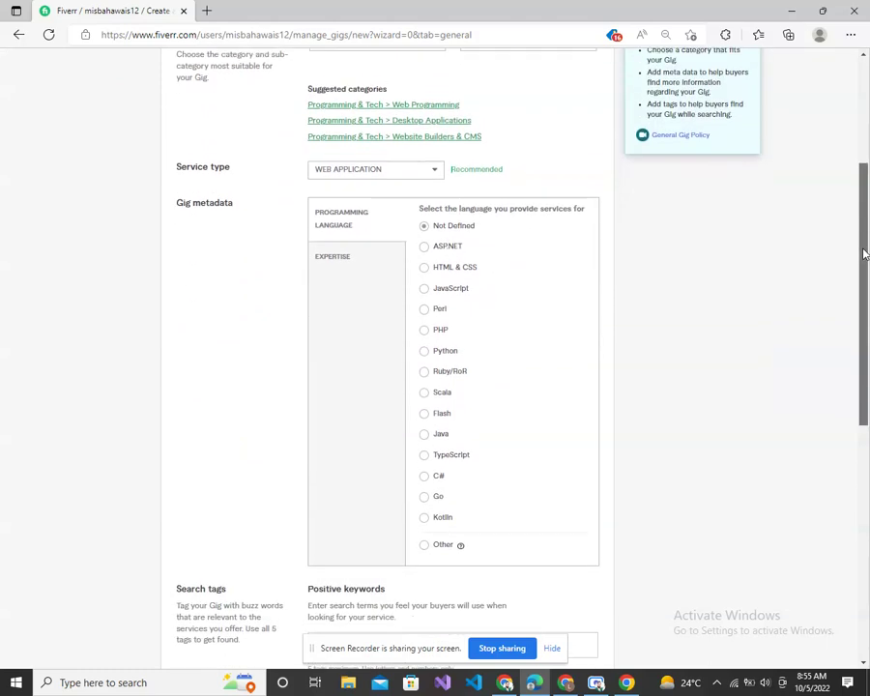
left_click(426, 244)
Add the suggested tag "dotnet" to the gig's positive keywords.
scroll(865, 257, "down", 2)
left_click(344, 445)
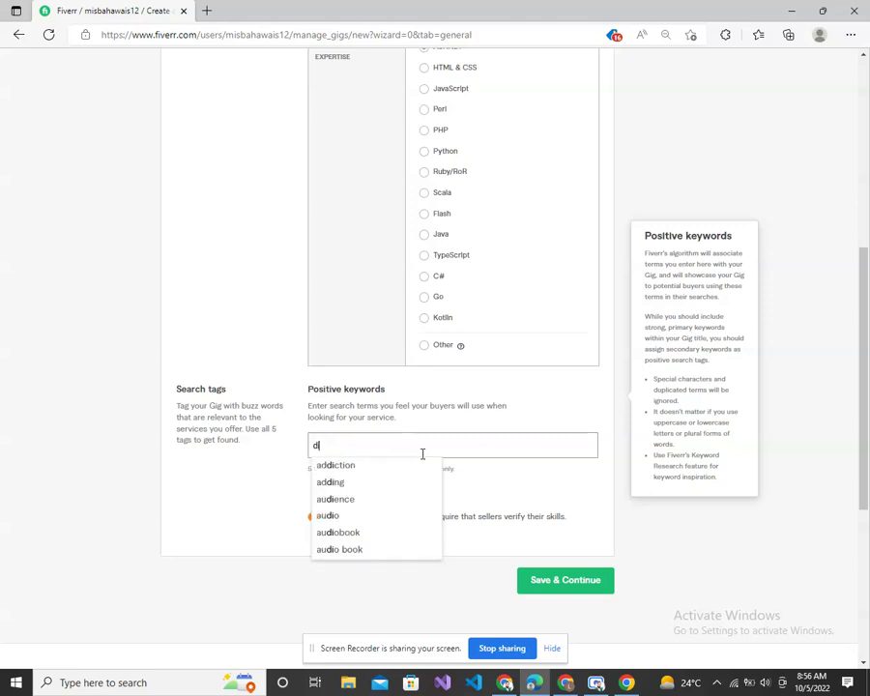
type("otn")
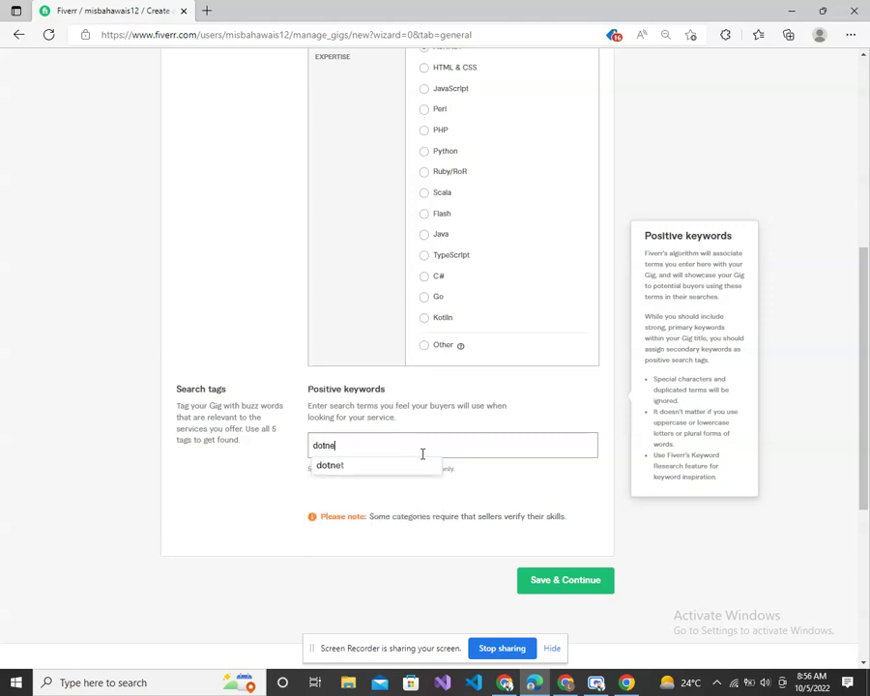
type("e")
key("Return")
key("BackSpace")
type("dotn")
left_click(365, 466)
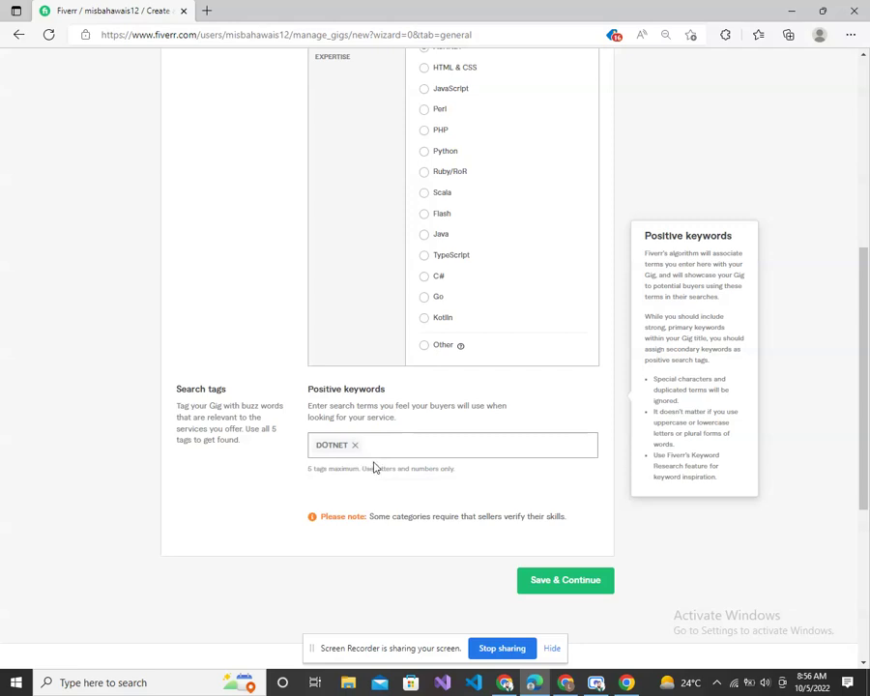
Add "mvc" and "dotnet6" as further positive keywords.
type("mvc")
key("Return")
type("dotn")
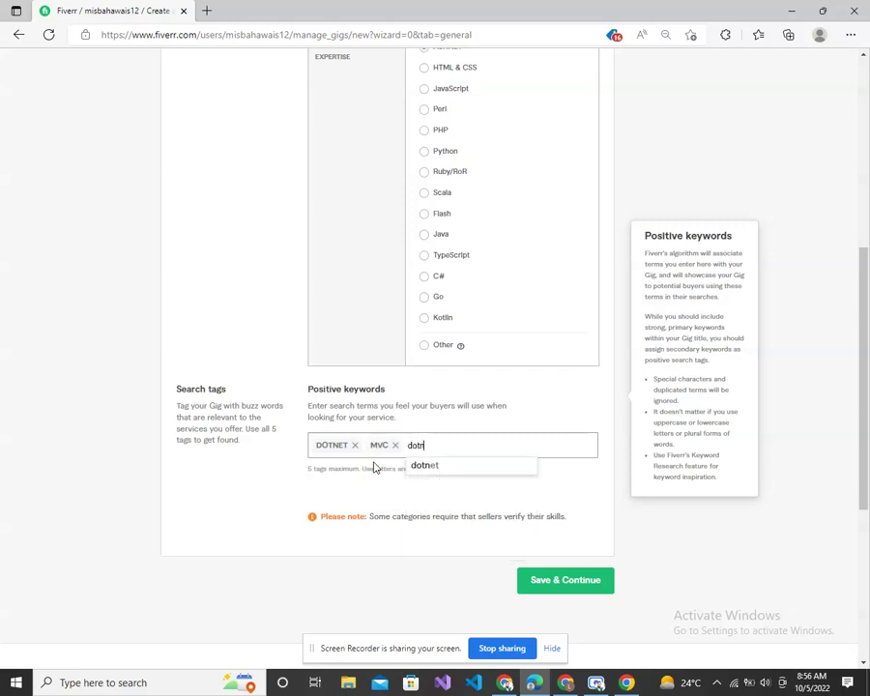
type("et6")
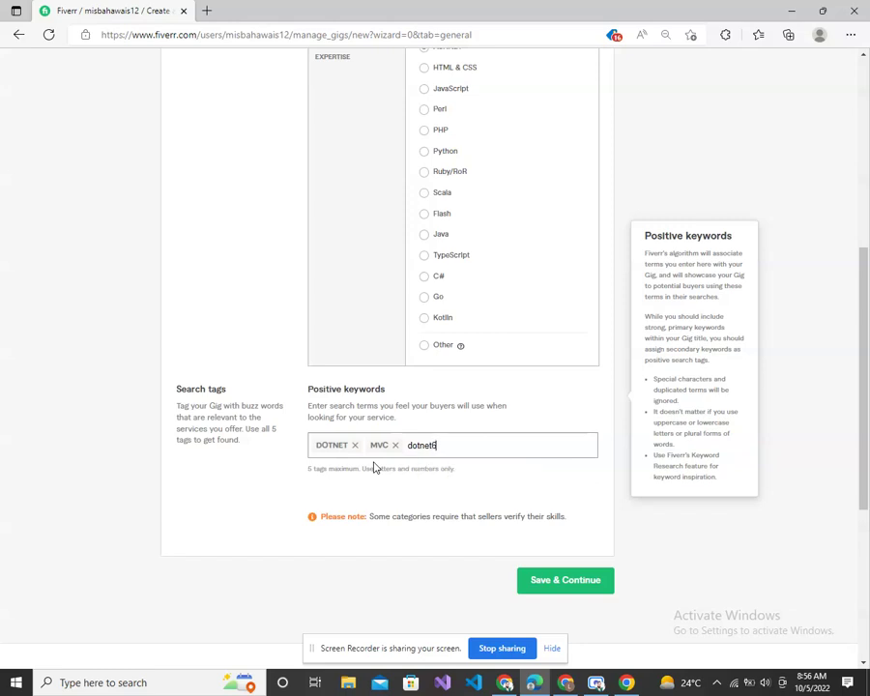
key("Return")
type("dotne")
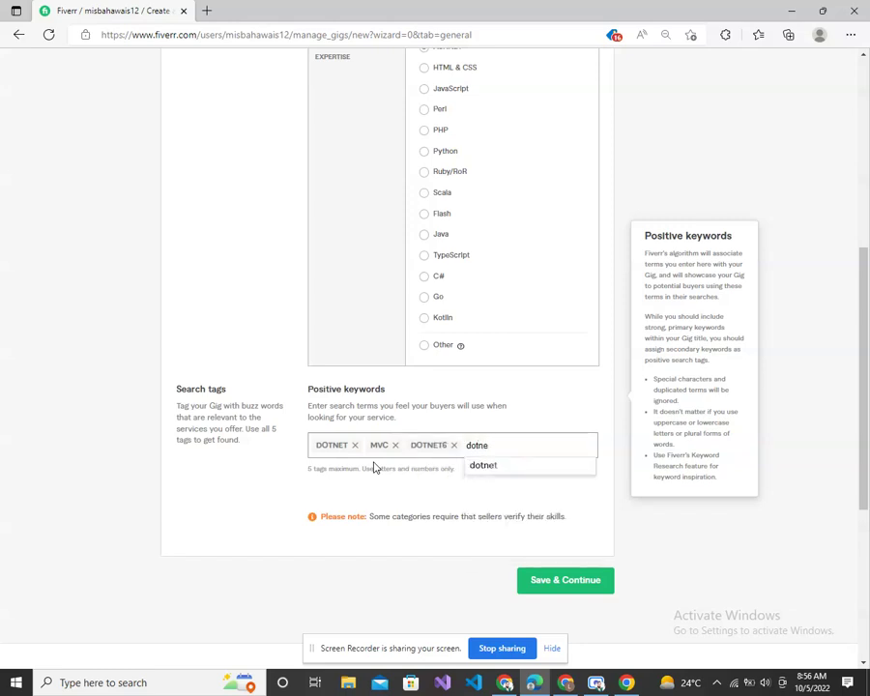
type("ne")
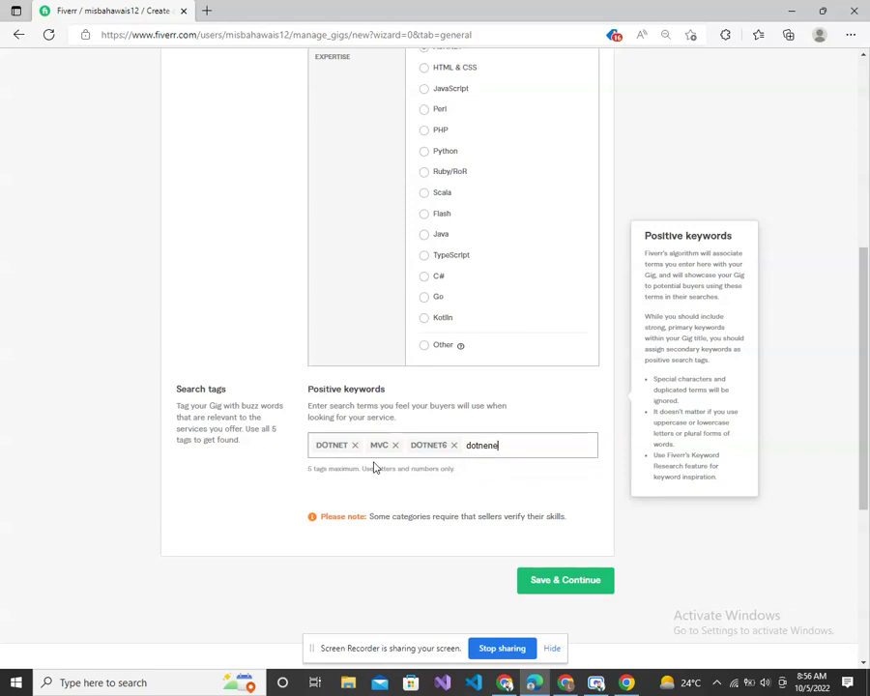
key("Return")
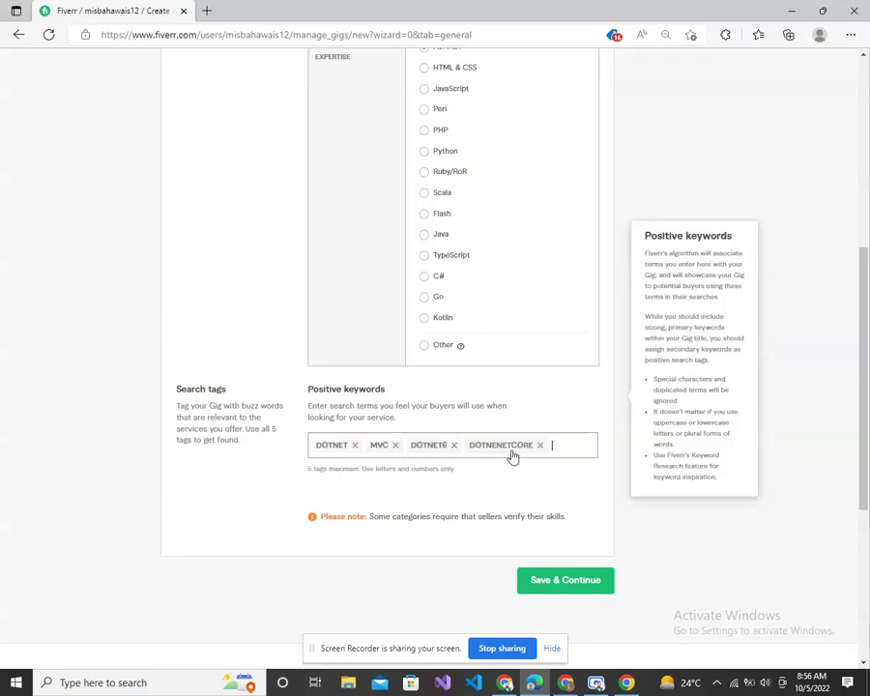
left_click(540, 307)
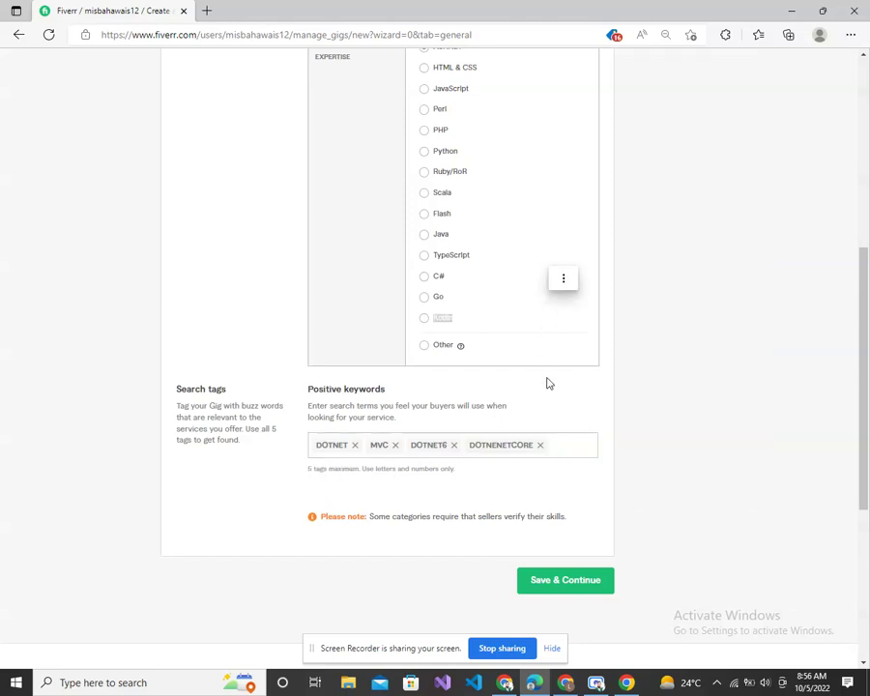
left_click(542, 445)
Add "mvc5" and the suggested tag "development" to the positive keywords and save the overview to continue to Pricing.
type("mvc5")
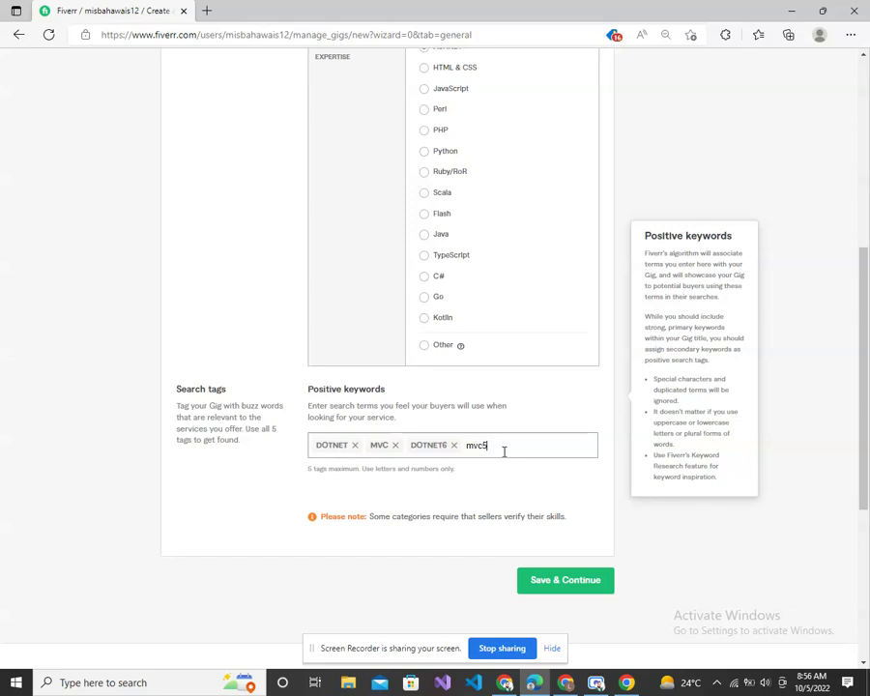
key("Return")
type("develop")
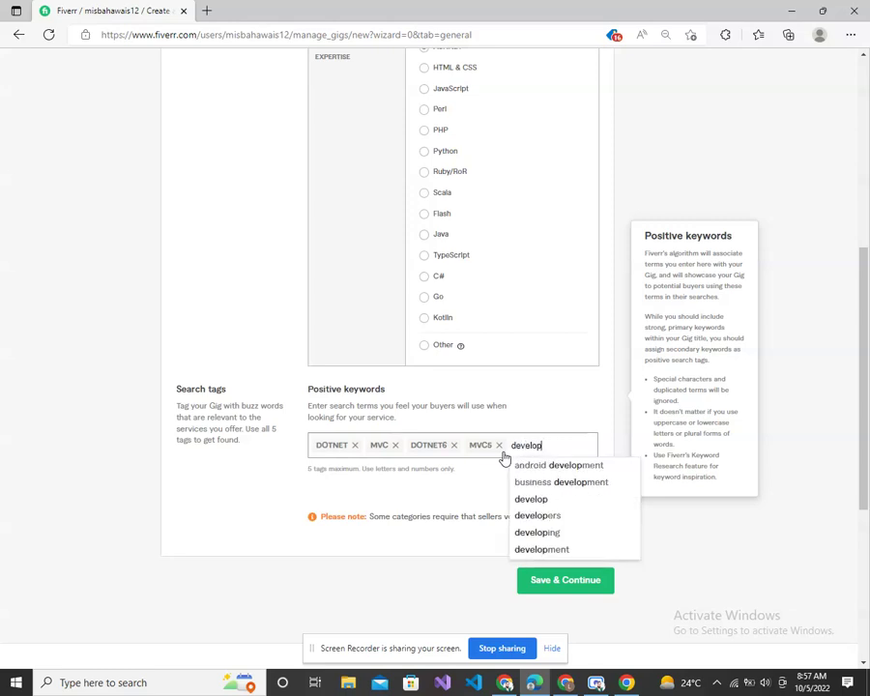
left_click(545, 550)
left_click(553, 583)
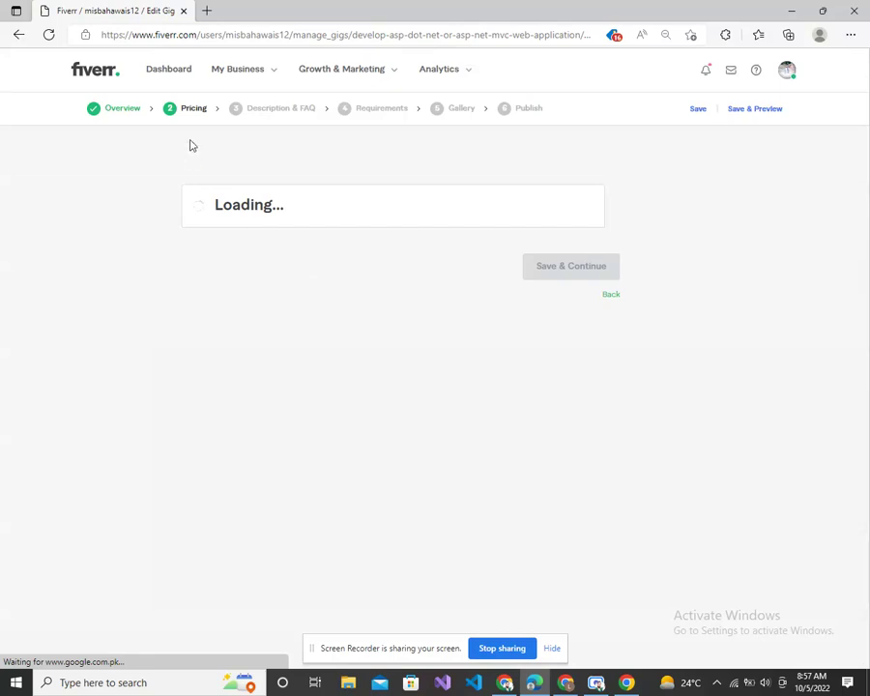
Name the Basic package "Basic", copying the title from the Compare Packages table of the reference gig open in Chrome.
left_click(330, 311)
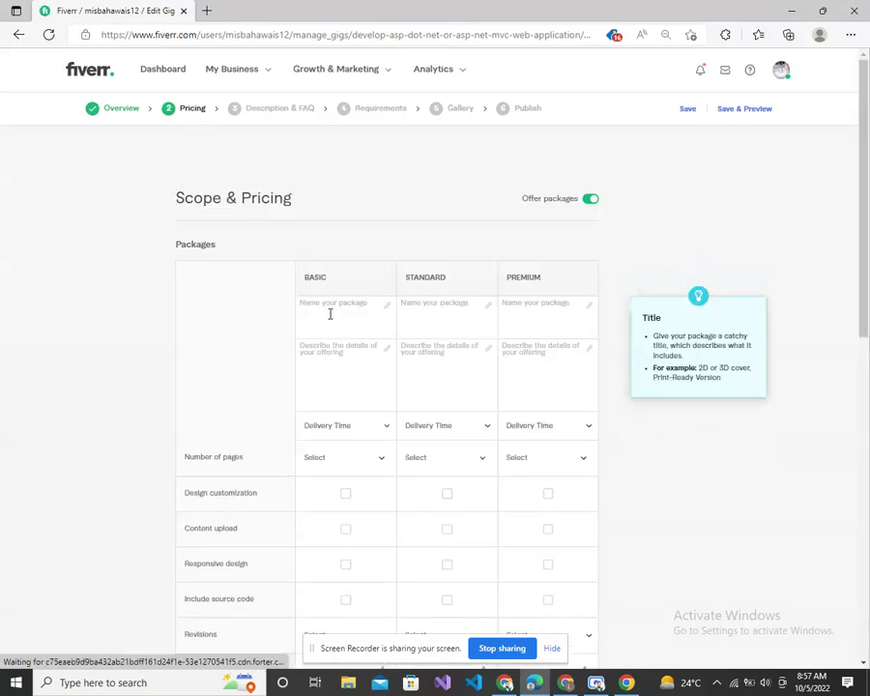
left_click(230, 240)
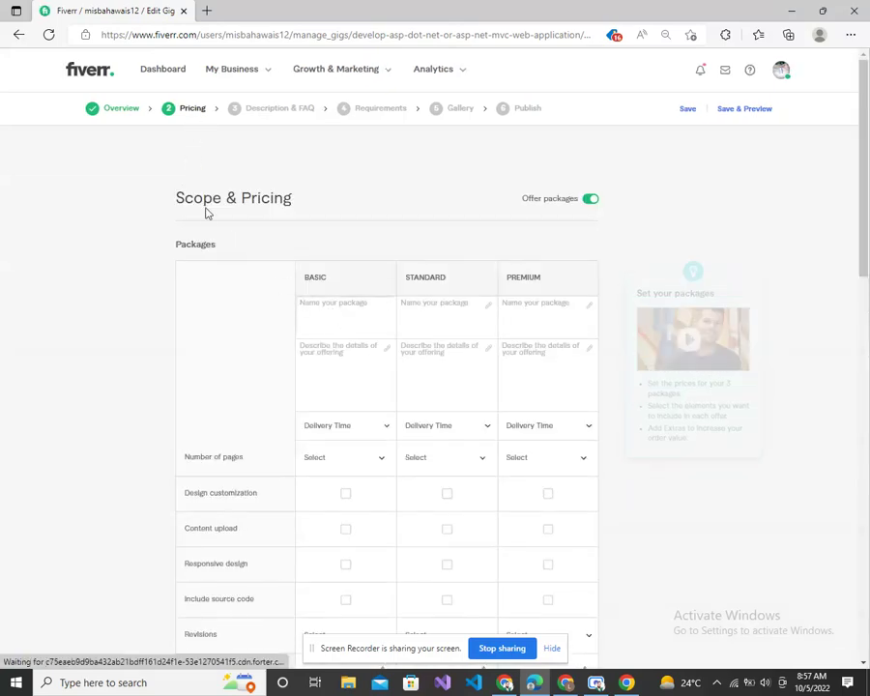
left_click(329, 326)
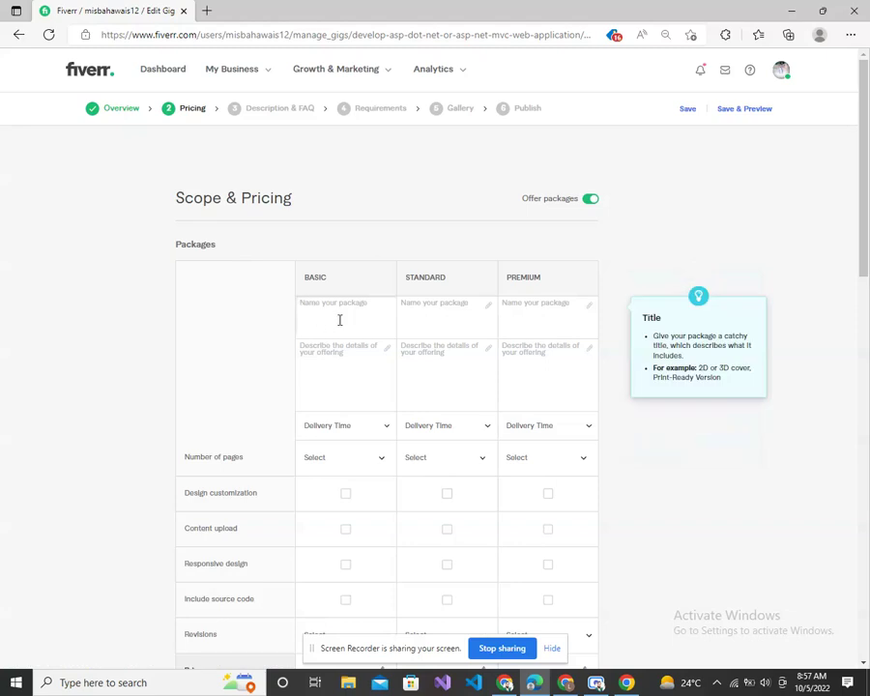
type("B")
left_click(570, 683)
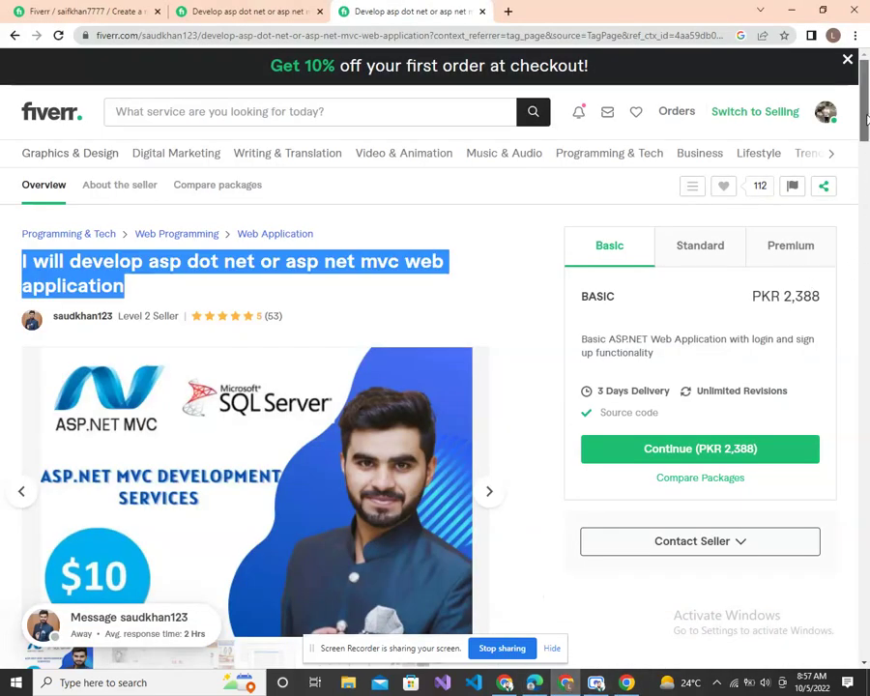
left_click(865, 191)
left_click_drag(865, 191, 826, 381)
left_click_drag(152, 316, 223, 360)
left_click(167, 309)
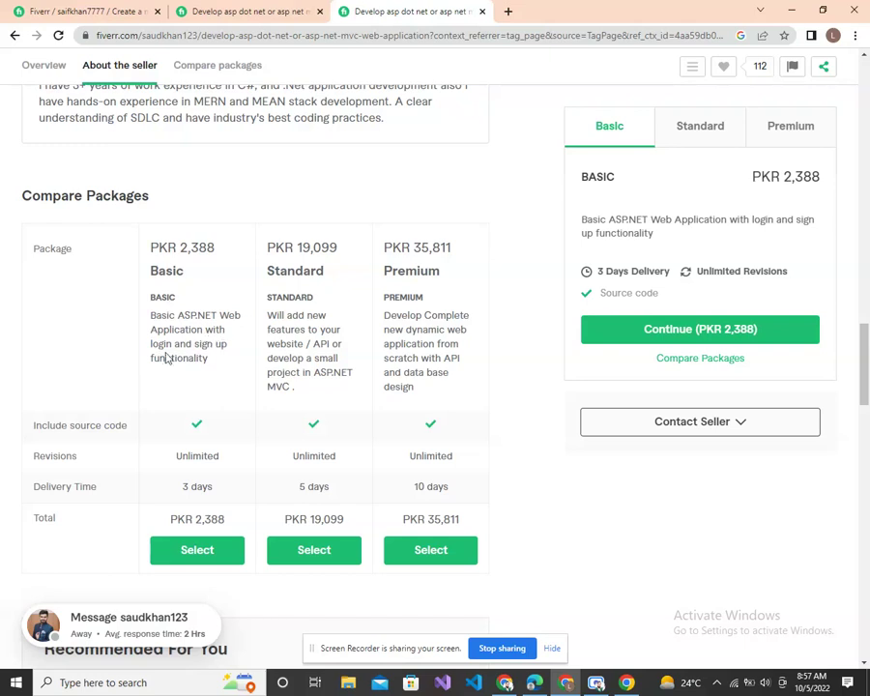
left_click_drag(193, 284, 148, 275)
key("ctrl+c")
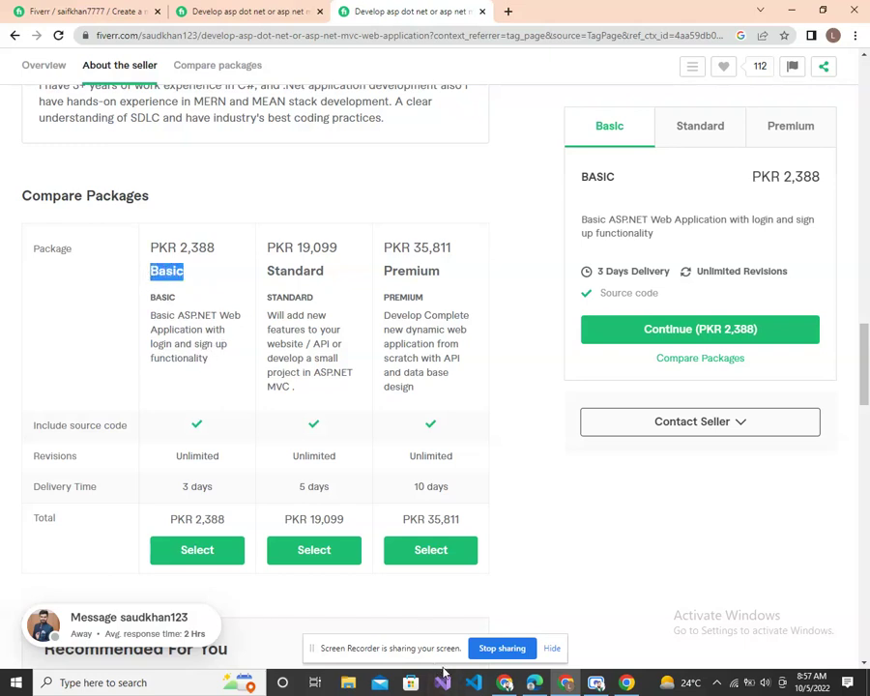
left_click(530, 685)
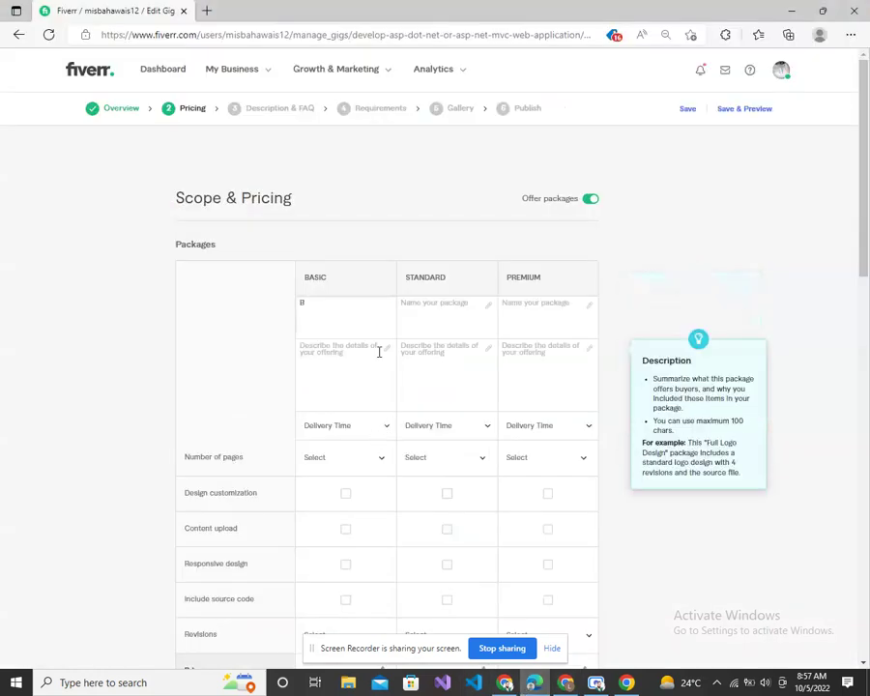
key("ctrl+v")
Name the Standard package "Standard" by copying its title from the reference gig's Compare Packages table.
left_click(418, 323)
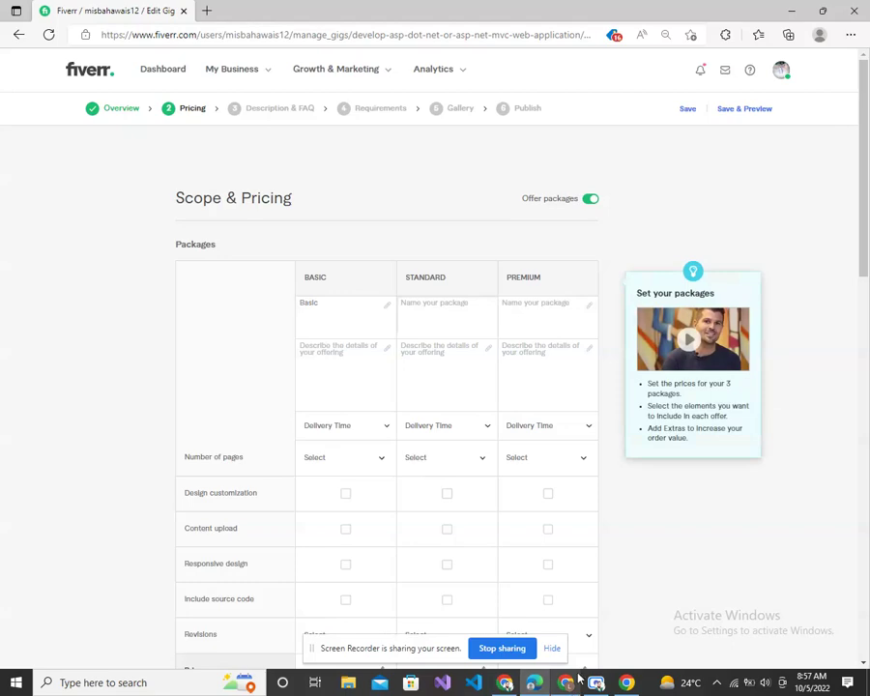
key("alt+Tab")
left_click_drag(326, 275, 267, 280)
key("ctrl+c")
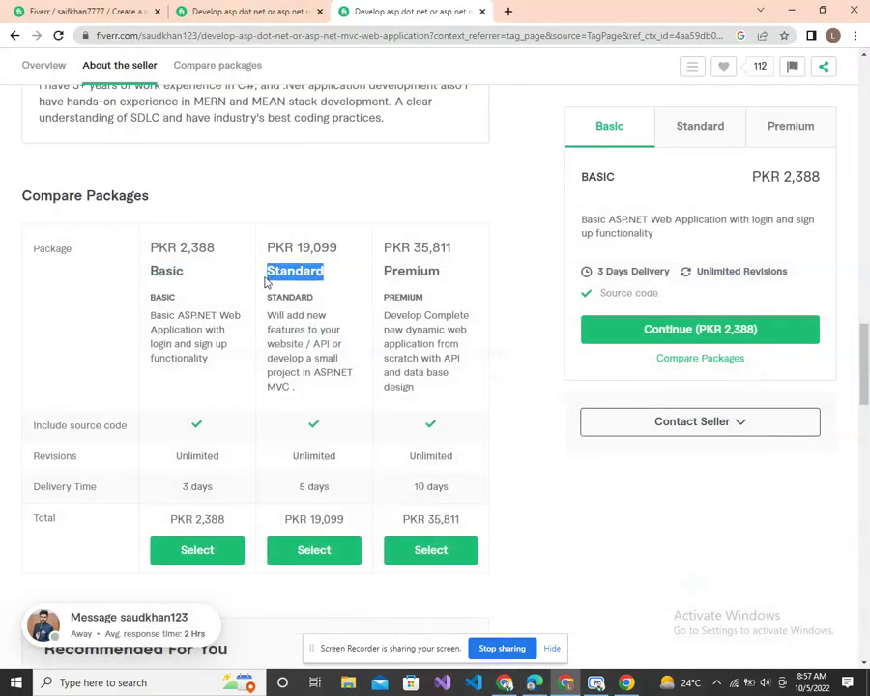
left_click(535, 682)
left_click(535, 682)
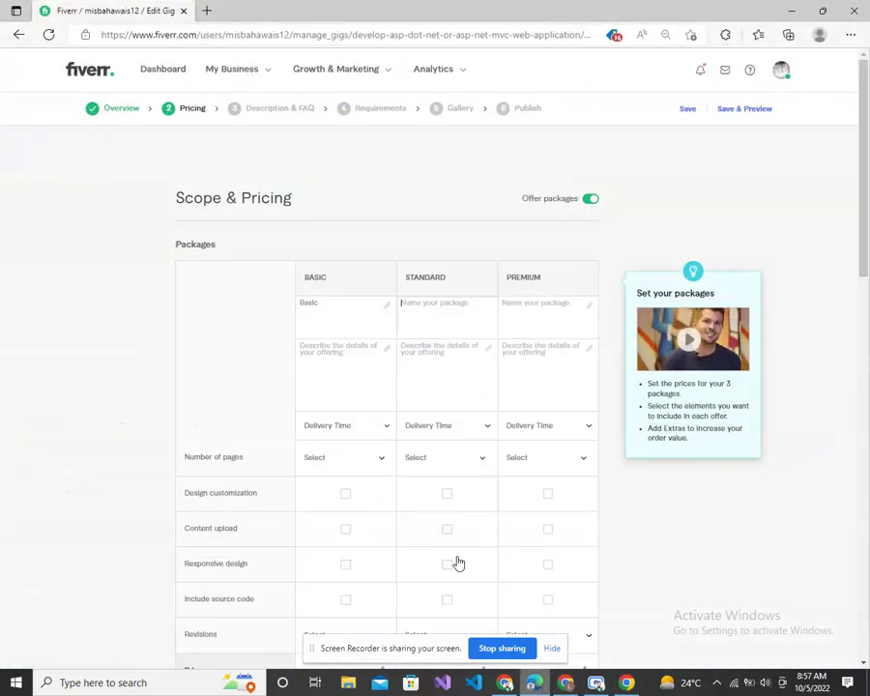
left_click(439, 330)
key("ctrl+v")
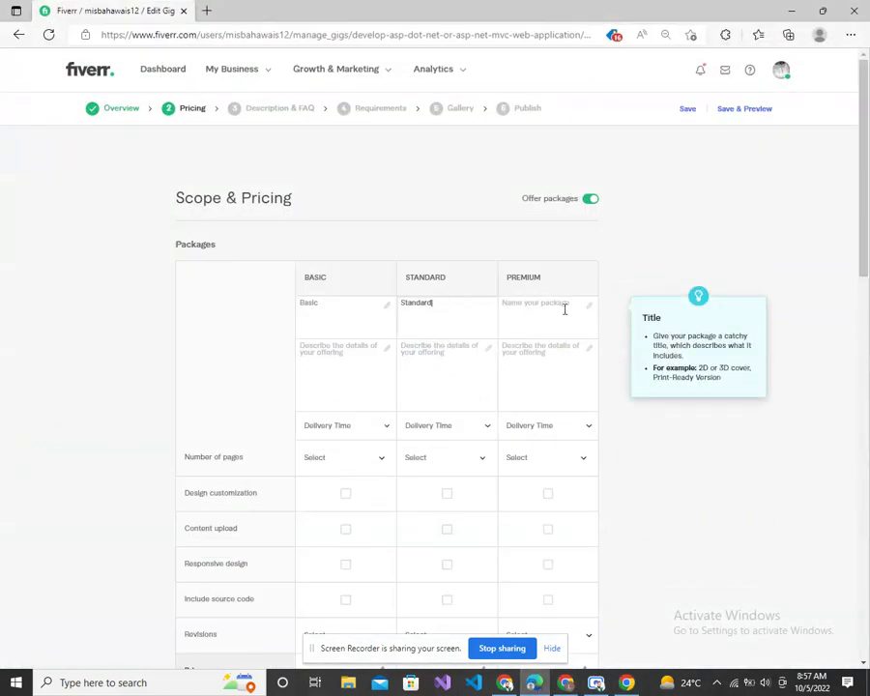
Name the Premium package "Premium" by copying its title from the reference gig's Compare Packages table.
left_click(566, 682)
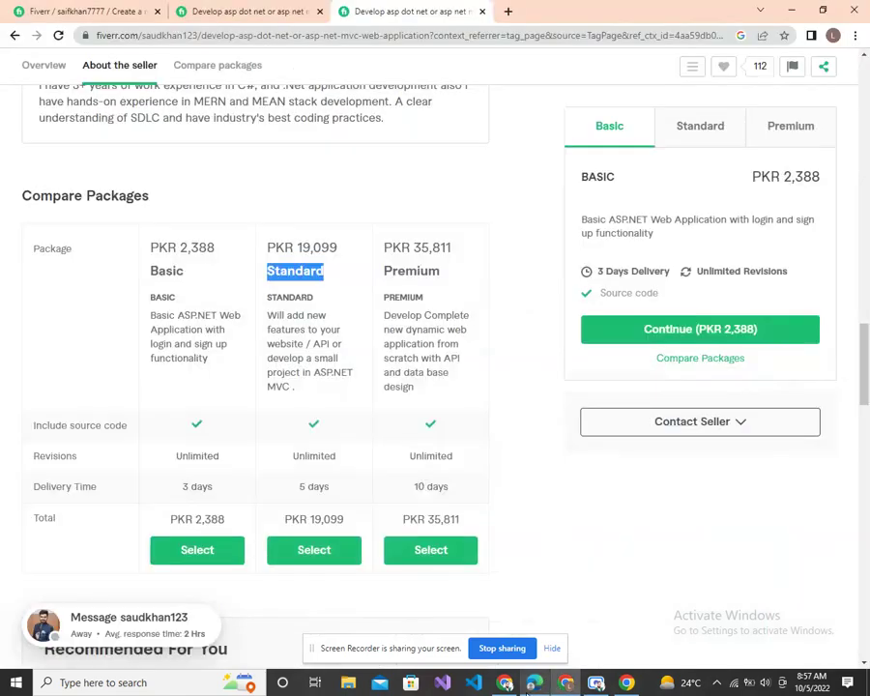
left_click_drag(418, 345, 431, 344)
left_click_drag(441, 276, 377, 272)
key("ctrl+c")
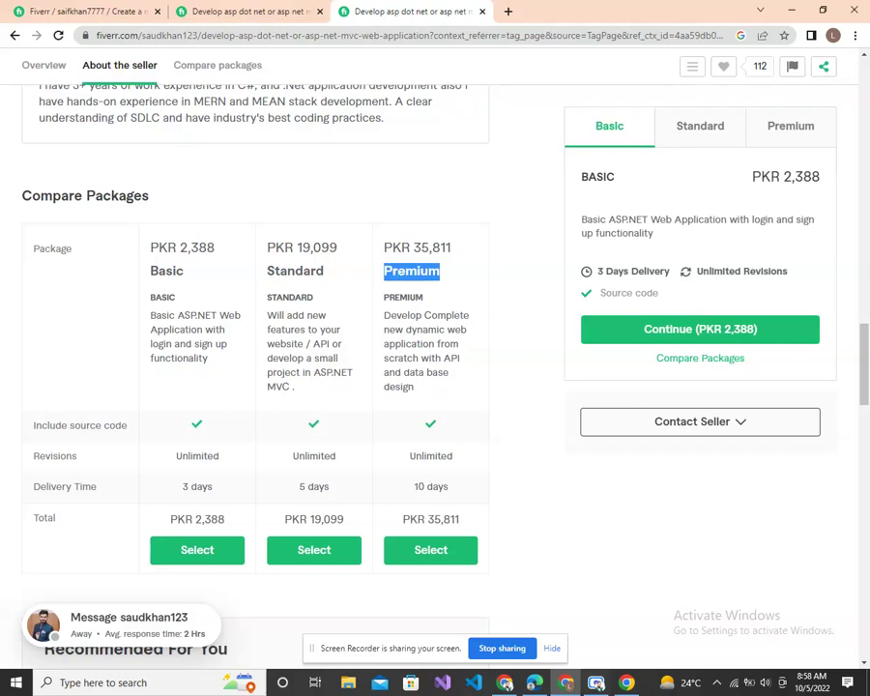
key("alt+Tab")
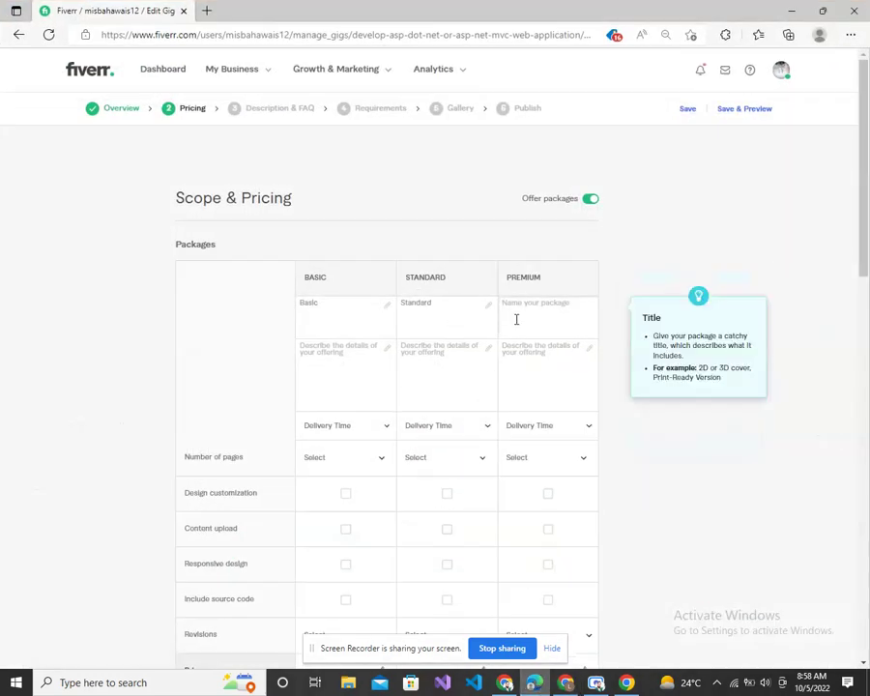
left_click(517, 319)
key("ctrl+v")
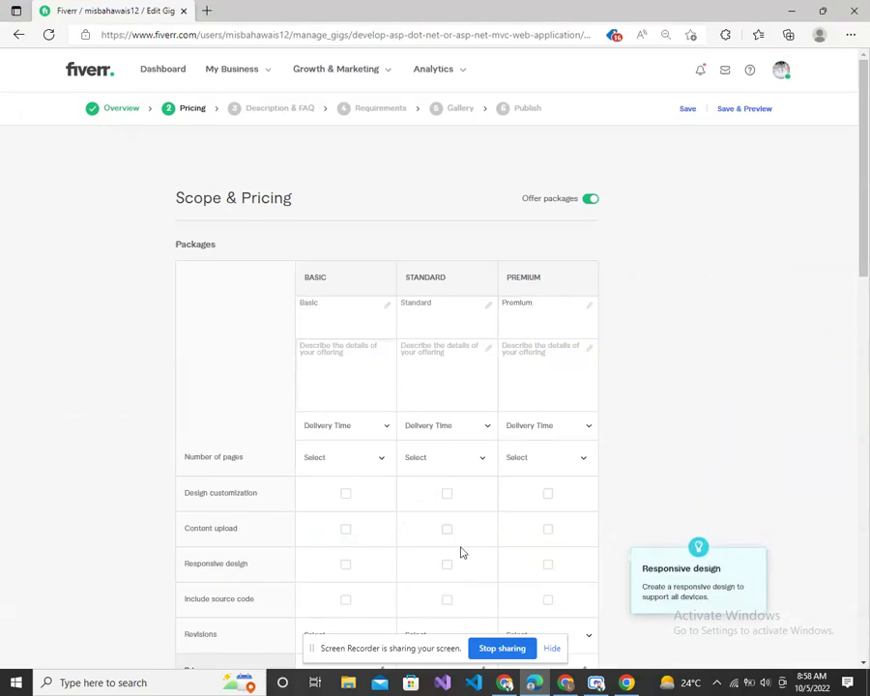
Copy the reference gig's Basic description, "Basic ASP.NET Web Application with login and sign up functionality", into the new gig's Basic package.
left_click(535, 684)
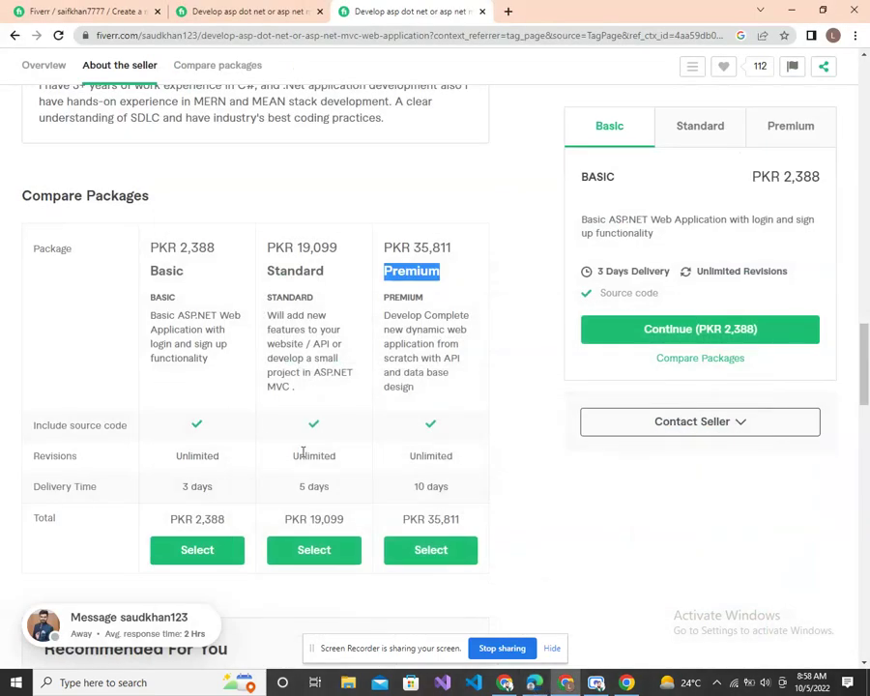
left_click_drag(150, 315, 209, 365)
key("ctrl+c")
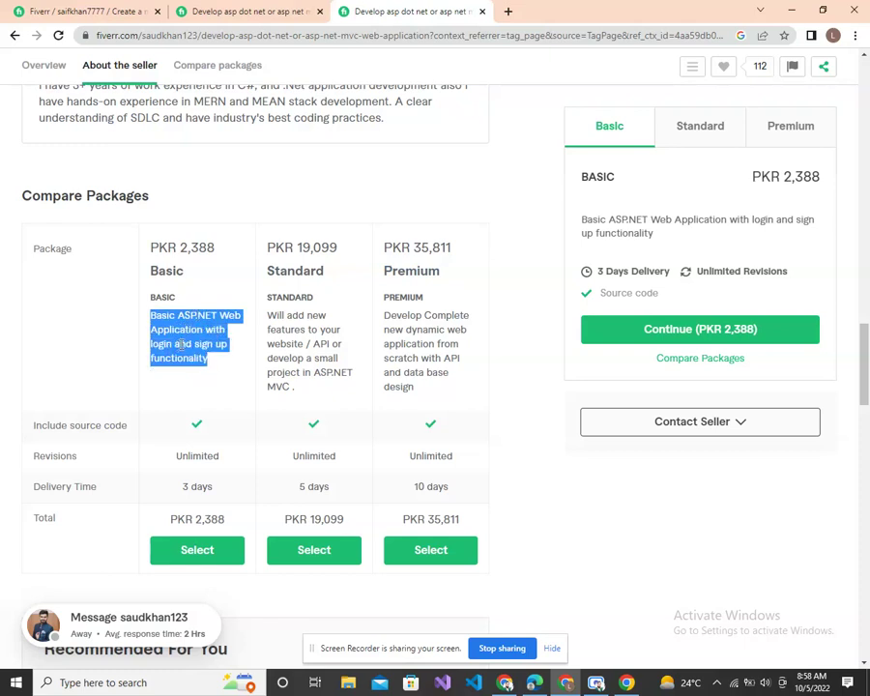
left_click(504, 683)
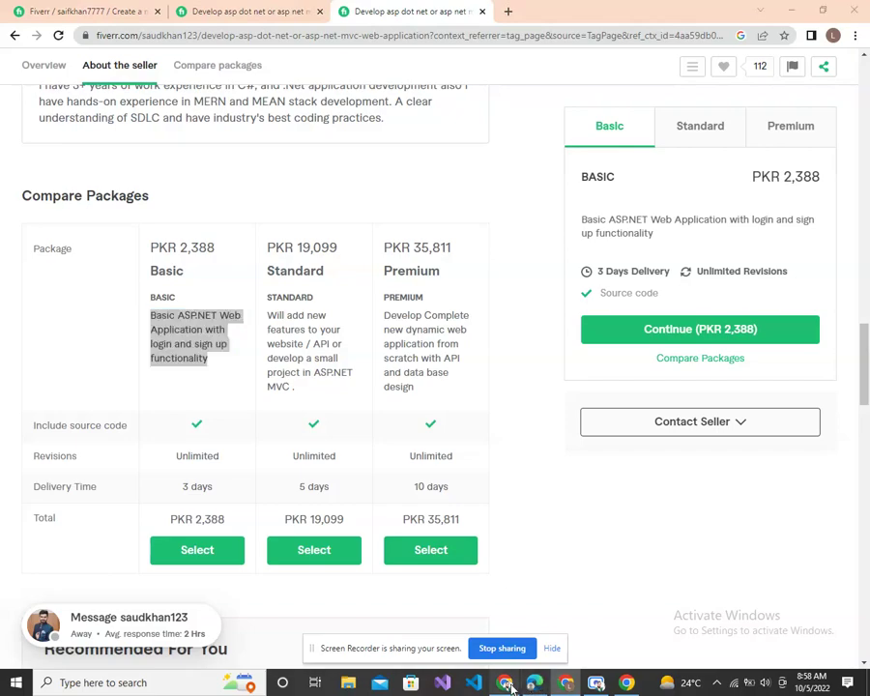
left_click(505, 684)
left_click(535, 684)
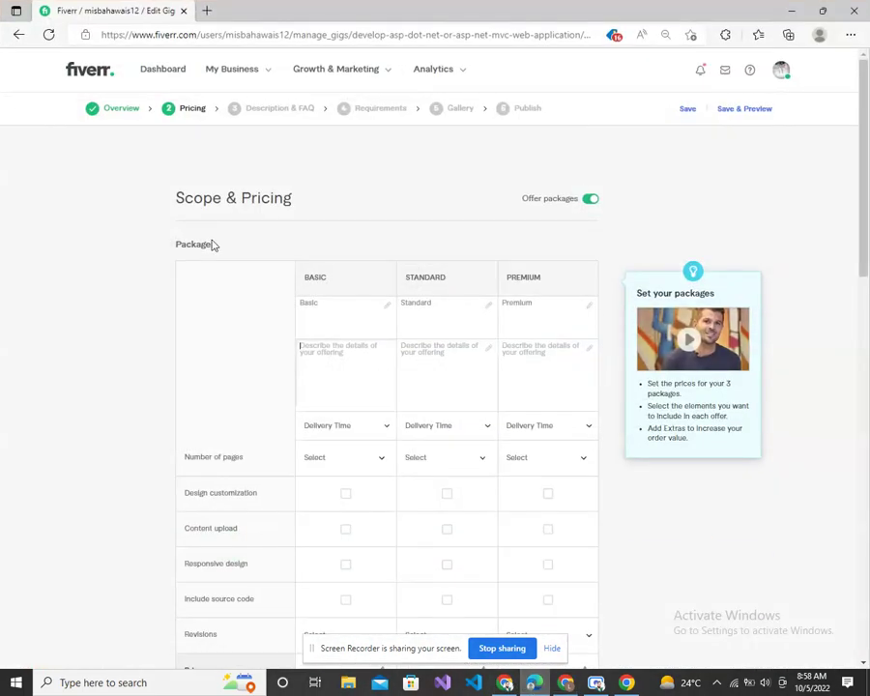
left_click(314, 355)
key("ctrl+v")
Describe the Standard package as "Will add new features to your website / API or develop a small project in ASP.NET MVC.".
left_click(454, 361)
left_click(559, 683)
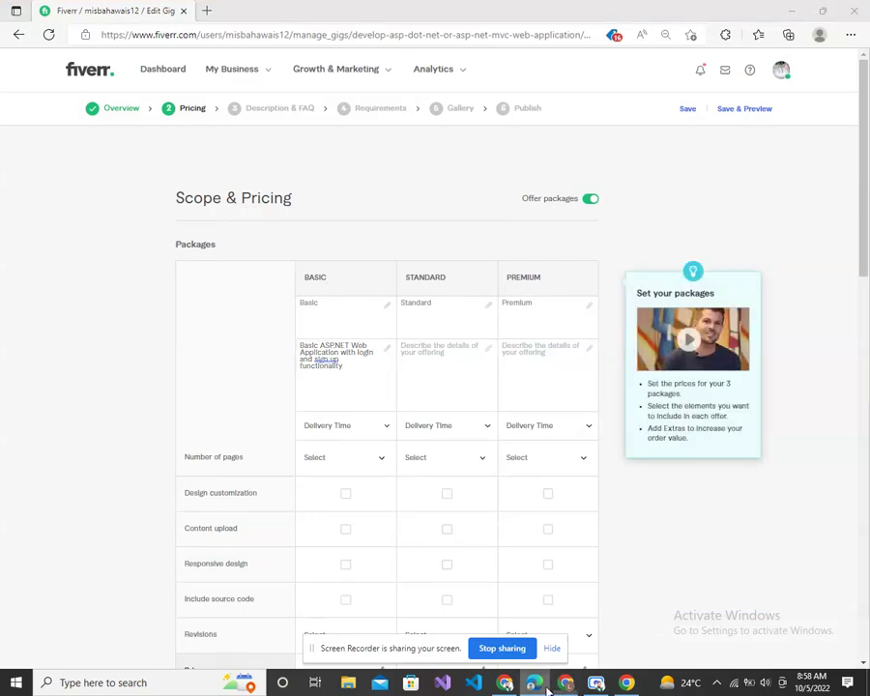
left_click_drag(265, 316, 295, 387)
left_click(534, 684)
type("Will add new features to your website / API or develop a small project in ASP.NET MVC.")
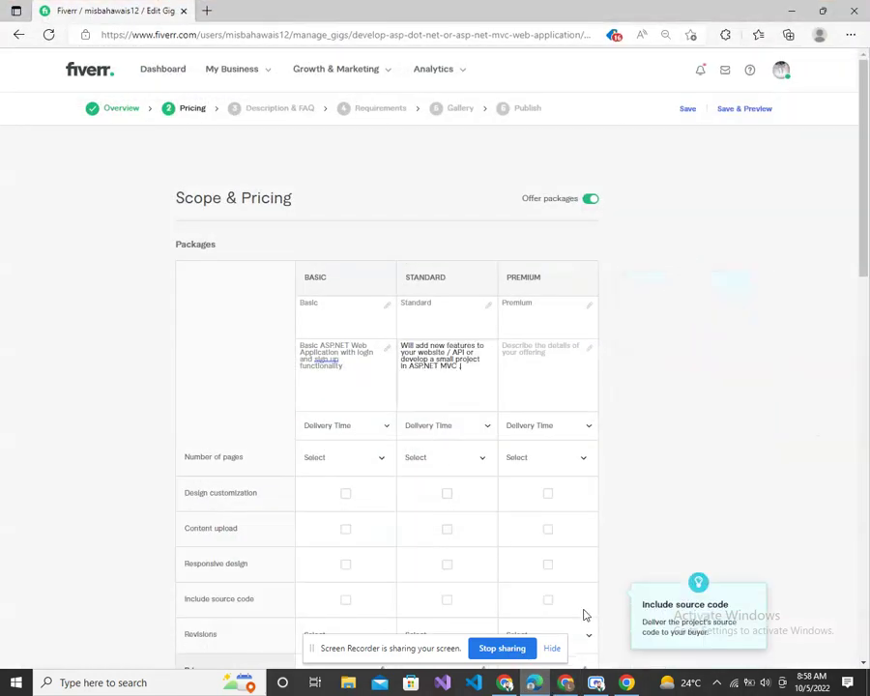
Describe the Premium package as "Develop Complete new dynamic web application from scratch with API and data base design", copied from the reference gig.
left_click(535, 683)
left_click_drag(385, 319, 414, 386)
key("ctrl+c")
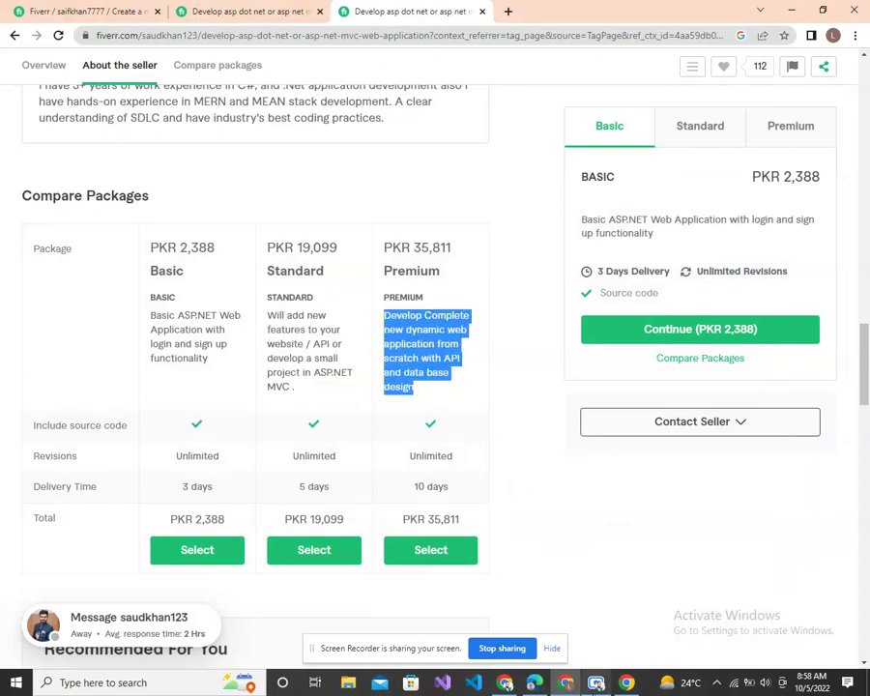
key("alt+Tab")
left_click(557, 355)
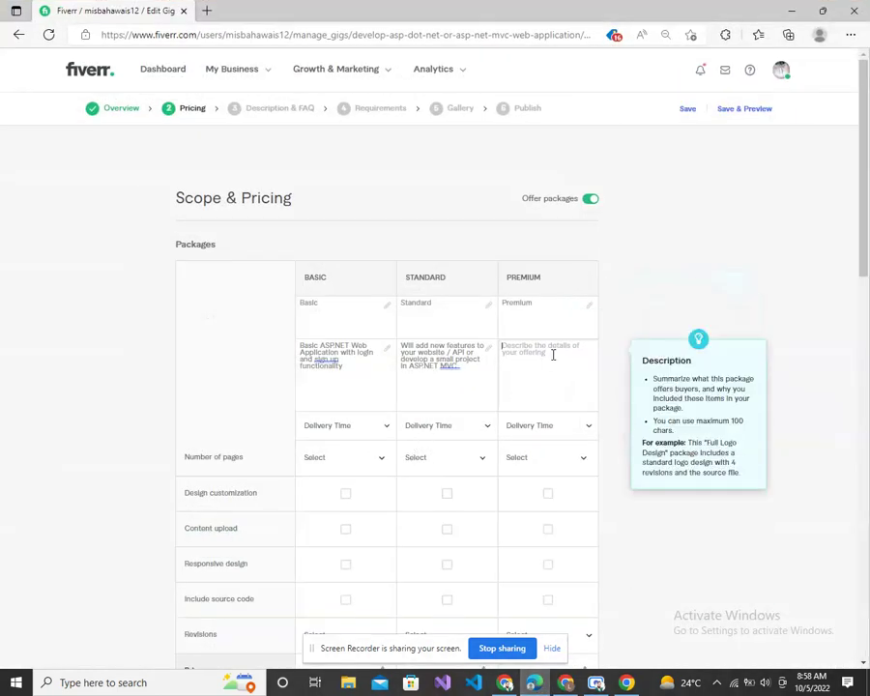
key("ctrl+v")
Set the Basic package's delivery time to 3 days, matching the reference gig's package table.
left_click(352, 435)
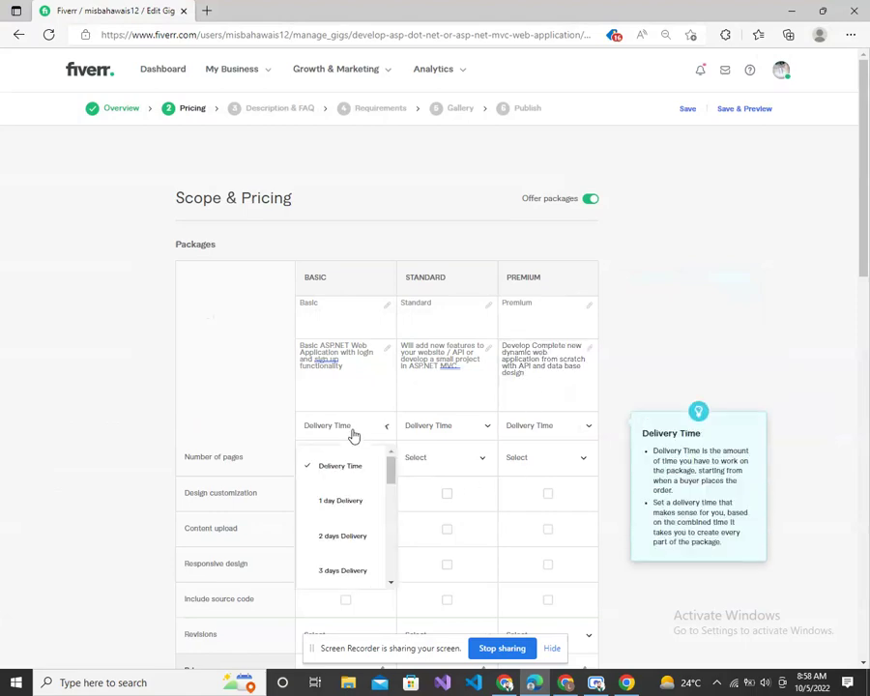
left_click(534, 683)
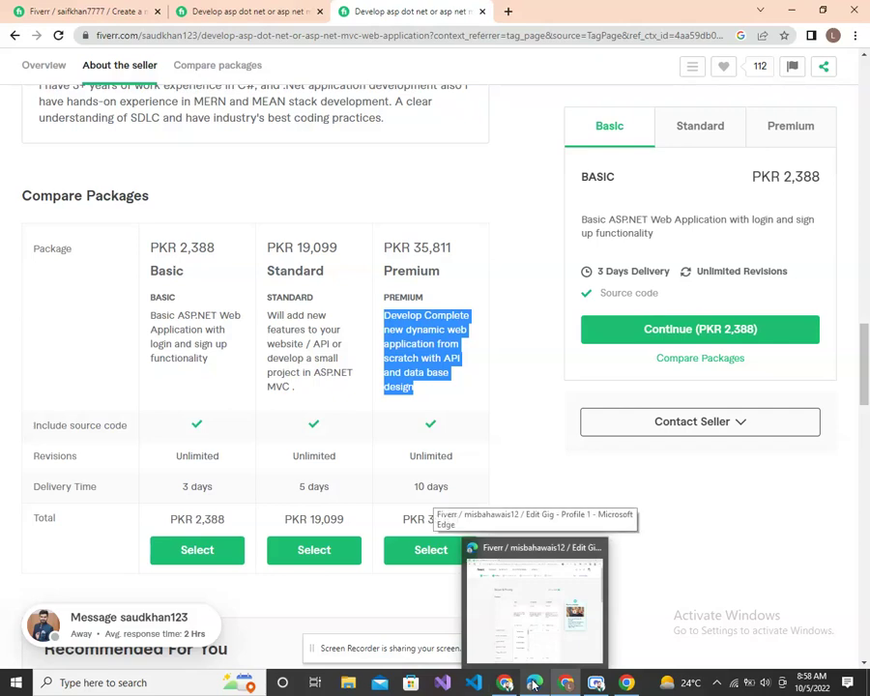
left_click(523, 619)
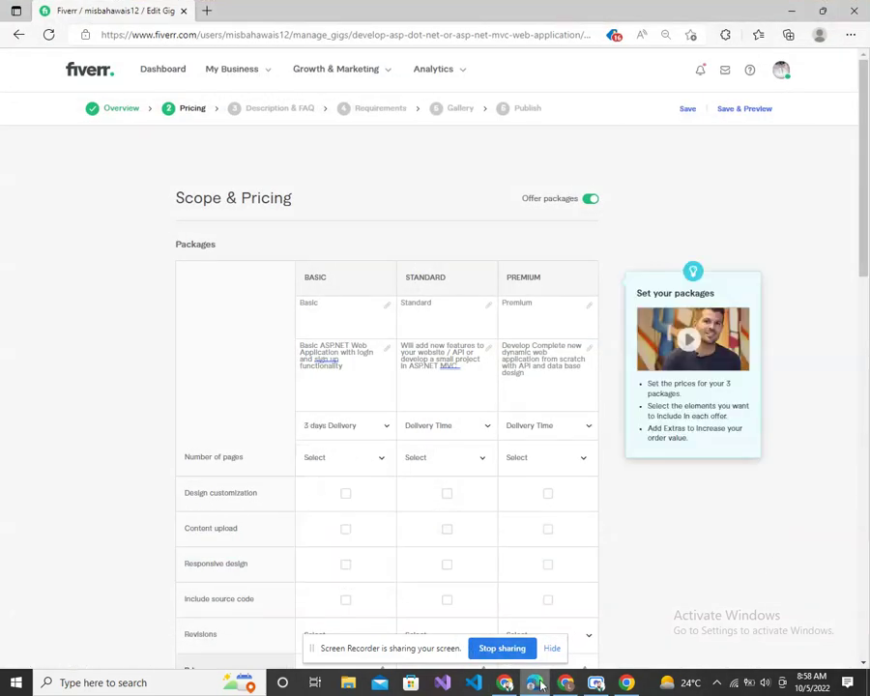
left_click(536, 683)
left_click(537, 683)
Set the number of pages to 5 for the Standard package and 7 for the Premium package.
left_click(474, 462)
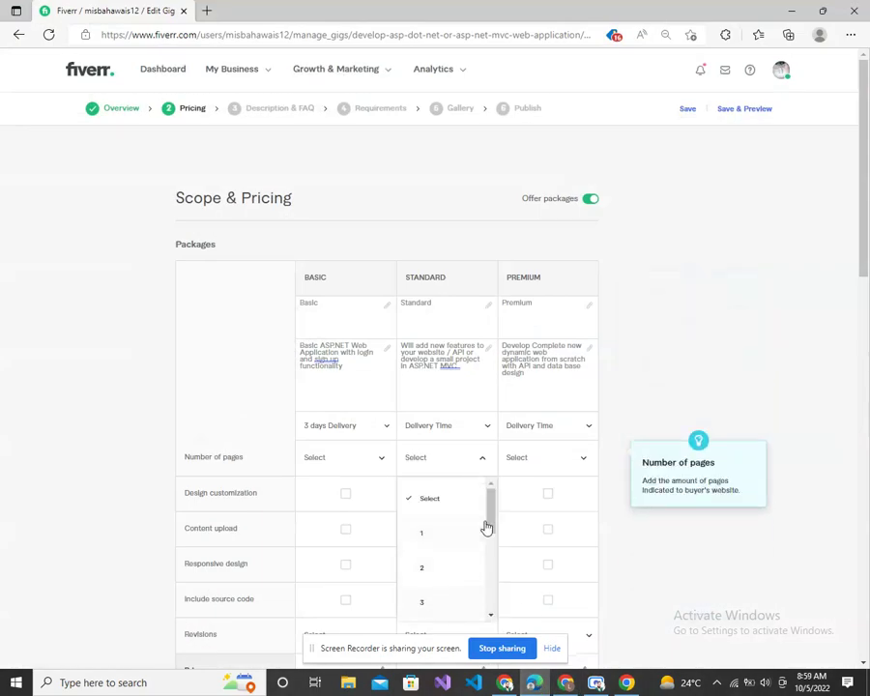
left_click_drag(488, 507, 490, 551)
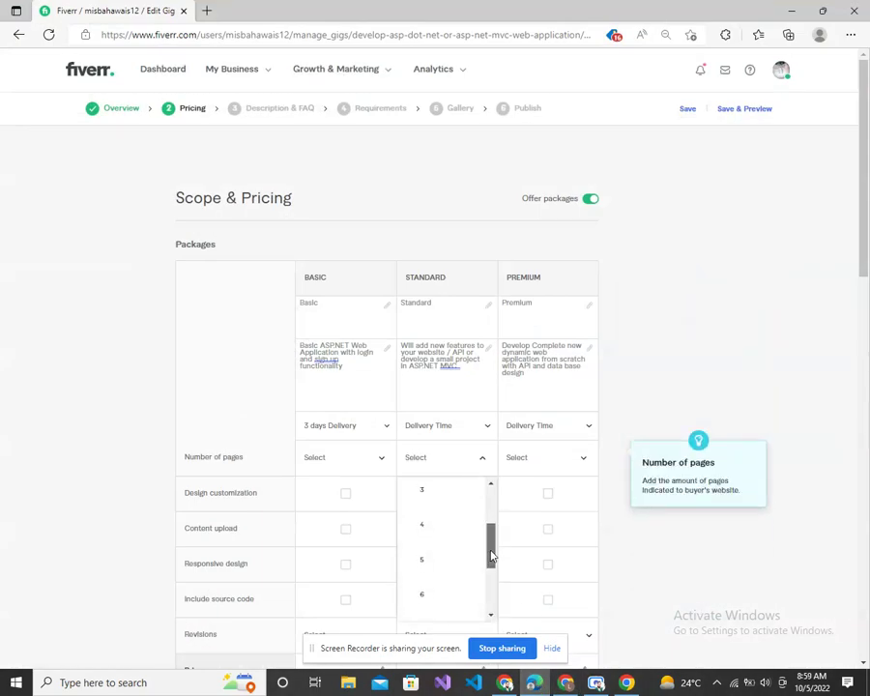
left_click(419, 560)
left_click(538, 462)
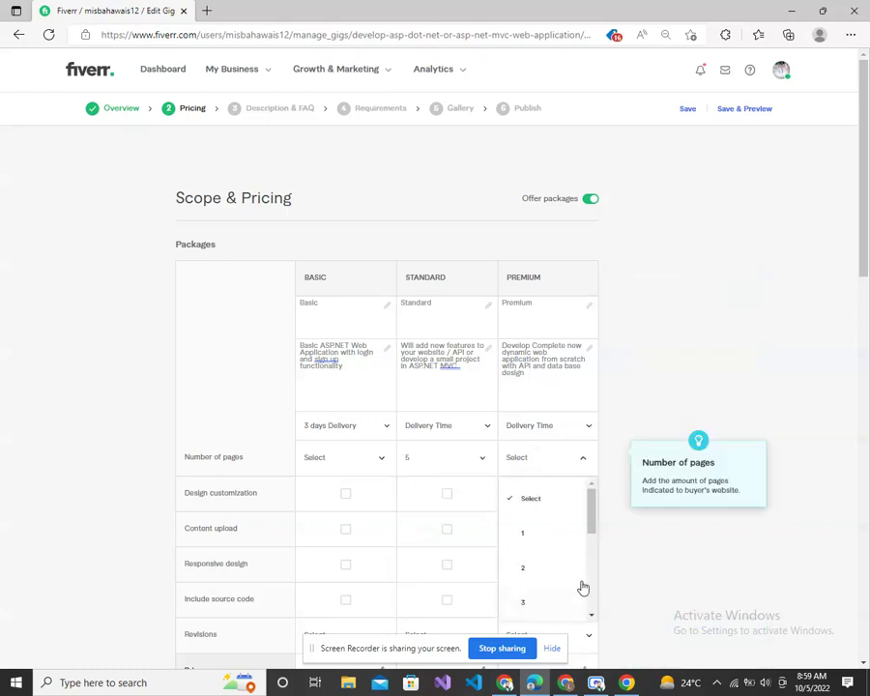
left_click_drag(592, 520, 593, 573)
left_click(541, 564)
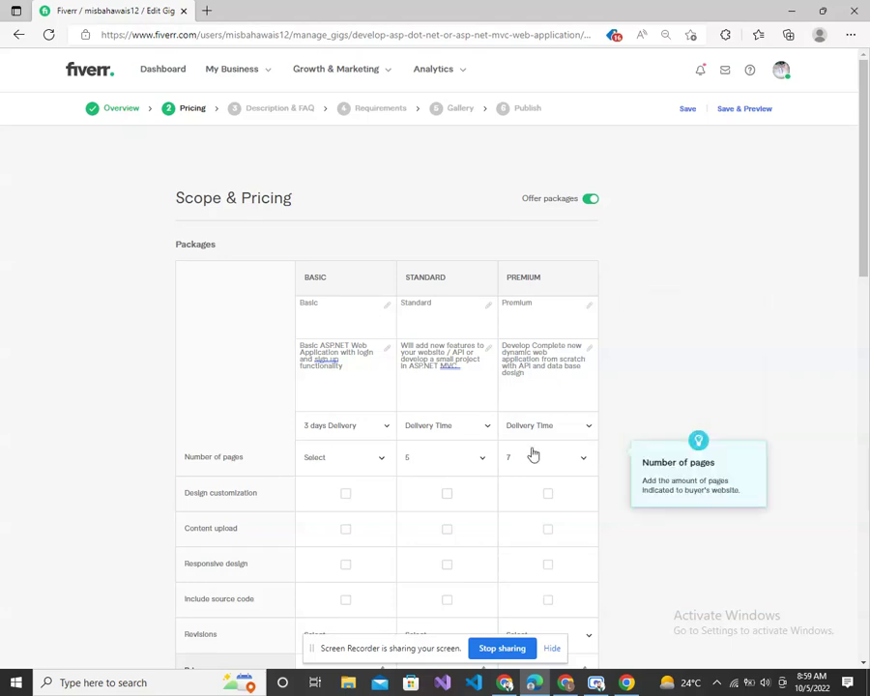
Set the package prices to $10 for Basic, $70 for Standard and $120 for Premium, checking the reference gig's package totals.
left_click_drag(859, 255, 860, 304)
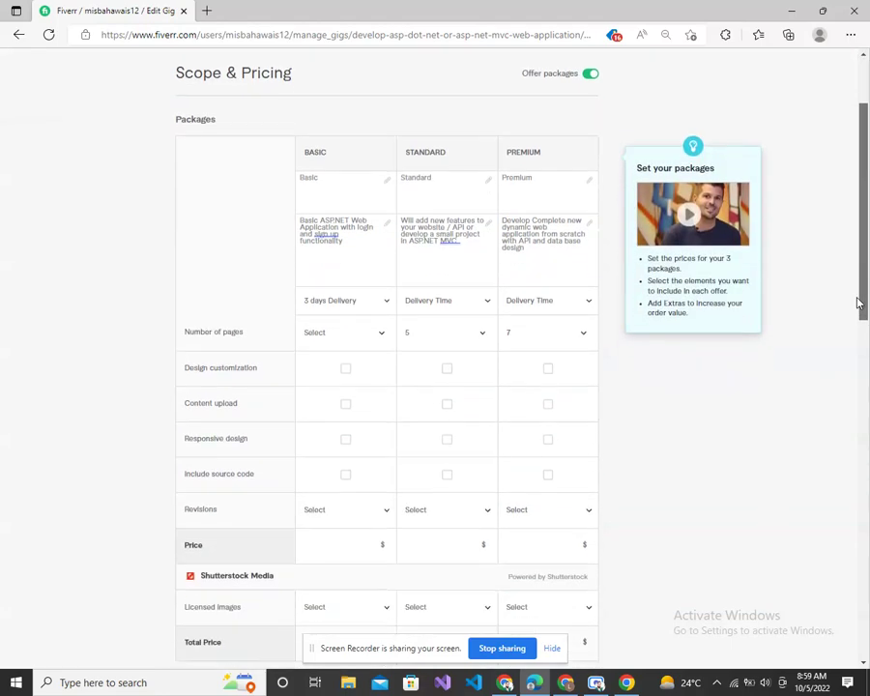
left_click(532, 685)
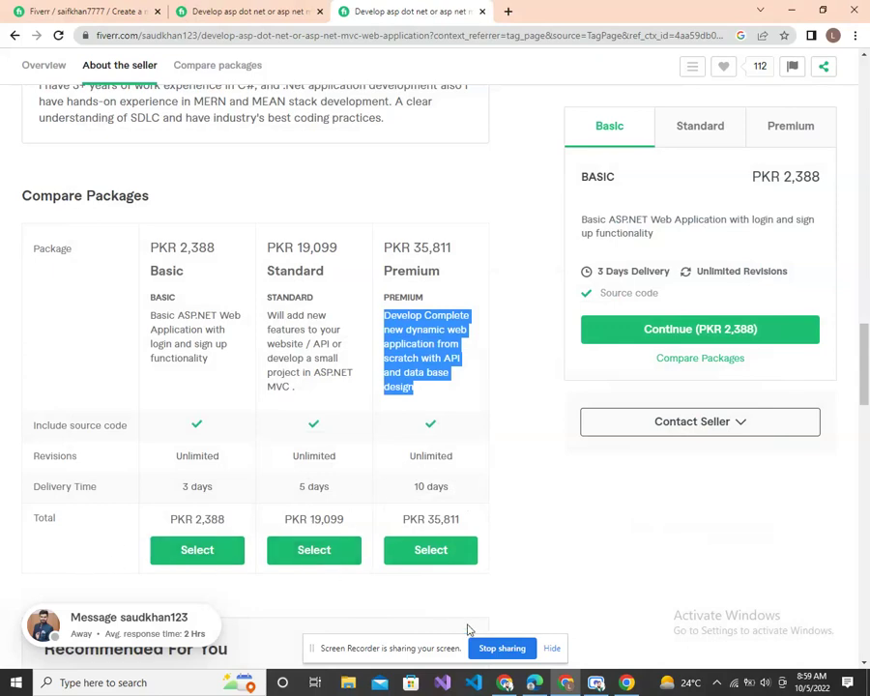
left_click(535, 687)
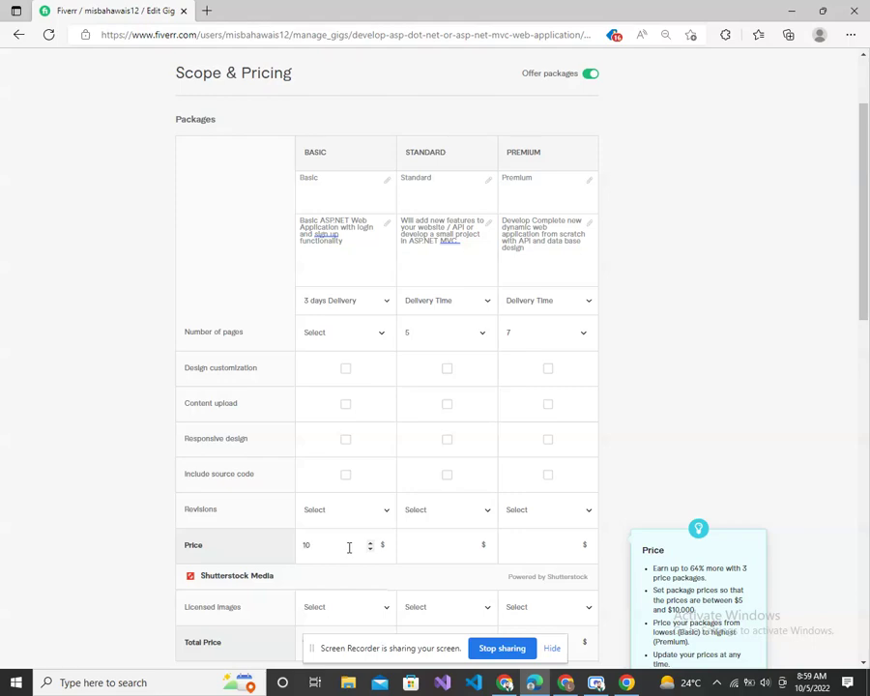
left_click(449, 547)
type("2")
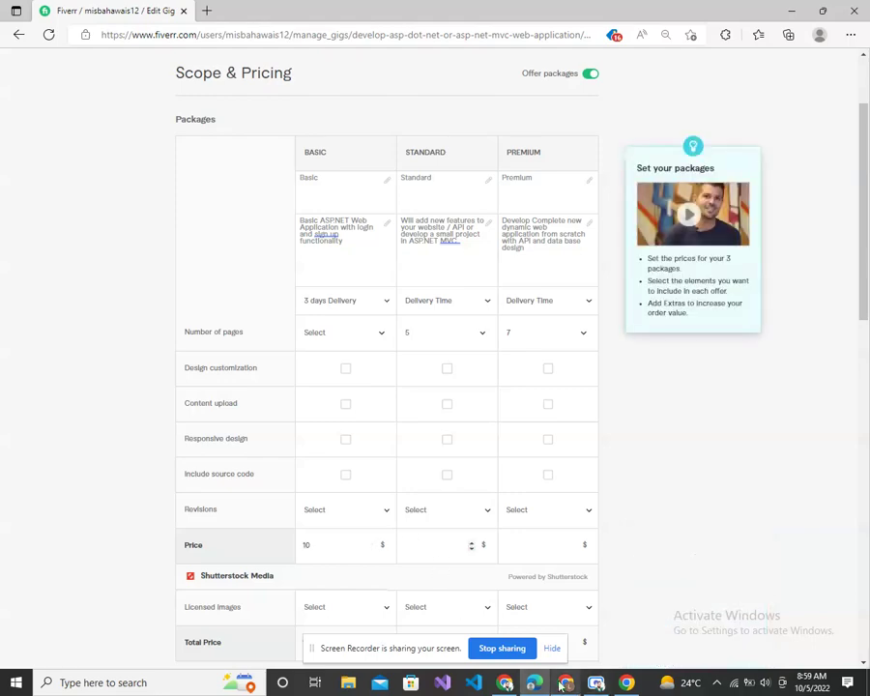
left_click(534, 684)
left_click(534, 686)
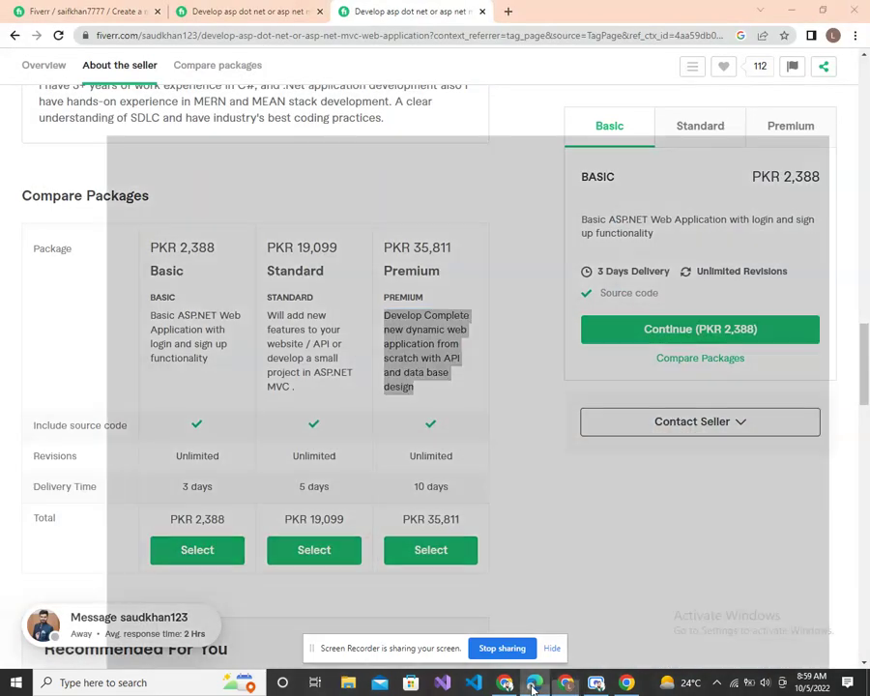
left_click(441, 544)
key("BackSpace")
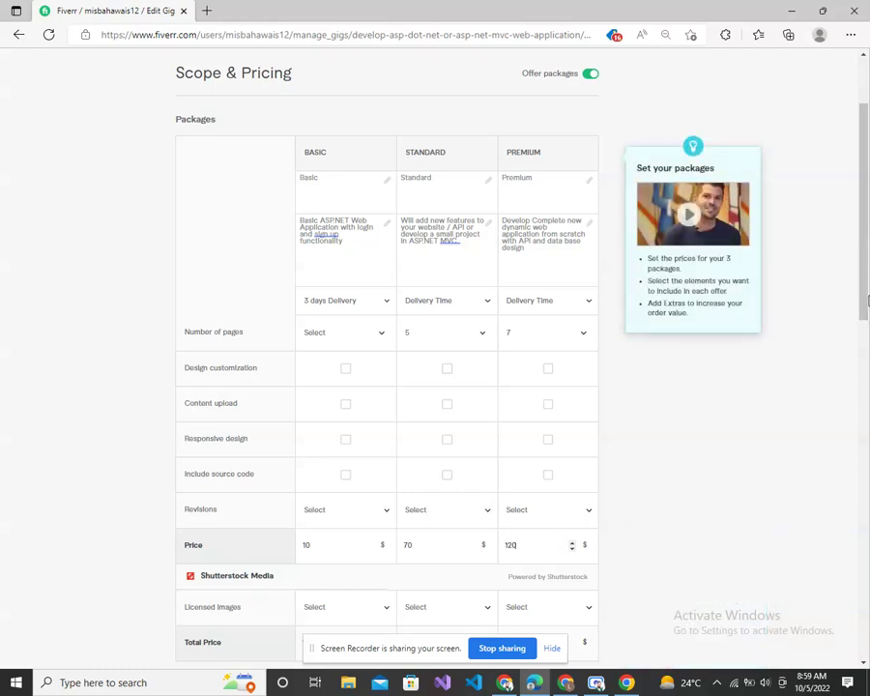
Set the revisions to UNLIMITED for the Basic, Standard and Premium packages.
left_click(379, 518)
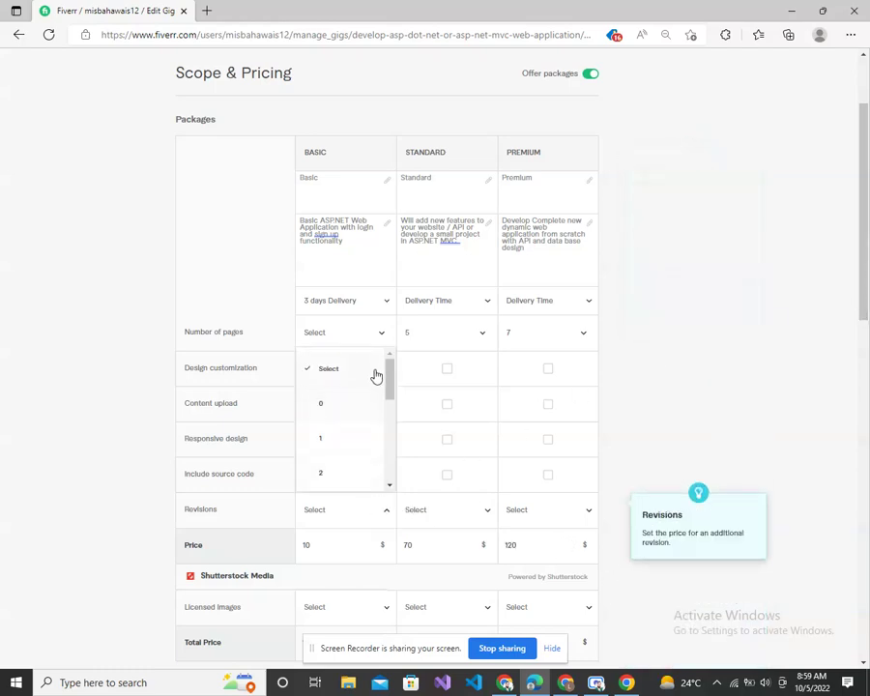
left_click_drag(392, 373, 364, 488)
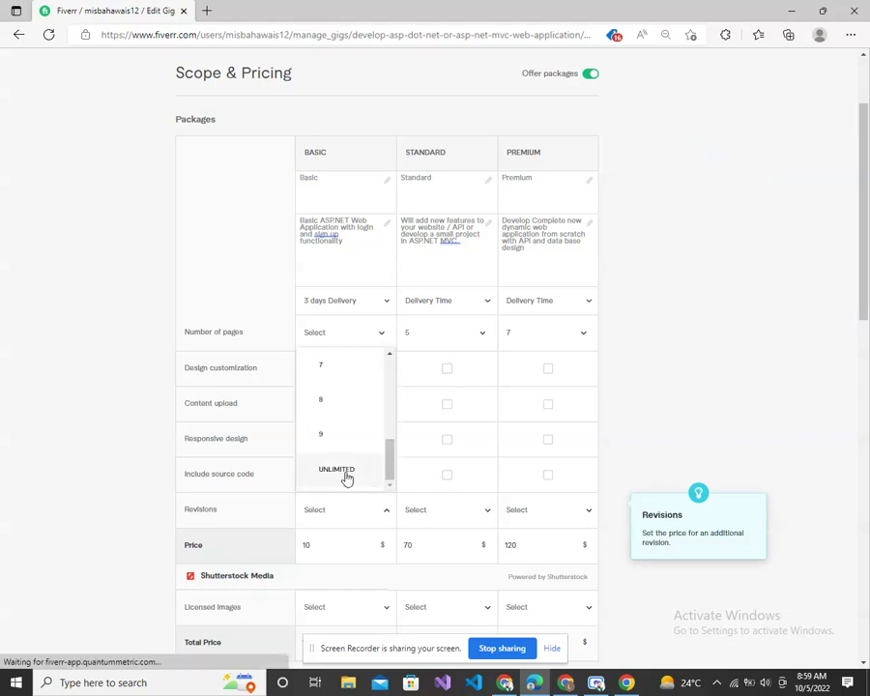
left_click(347, 472)
left_click(462, 518)
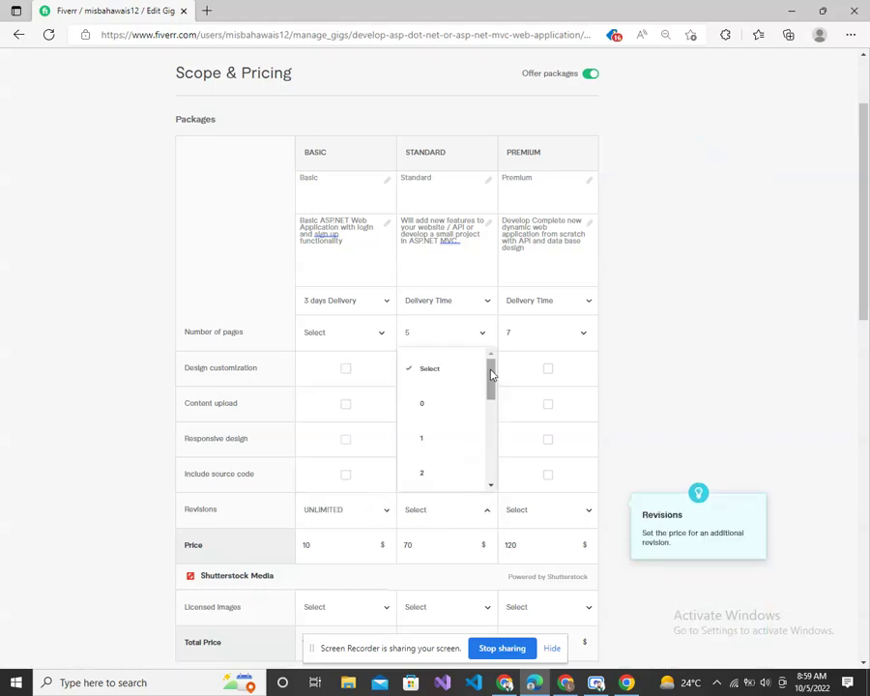
left_click_drag(491, 375, 474, 495)
left_click(587, 557)
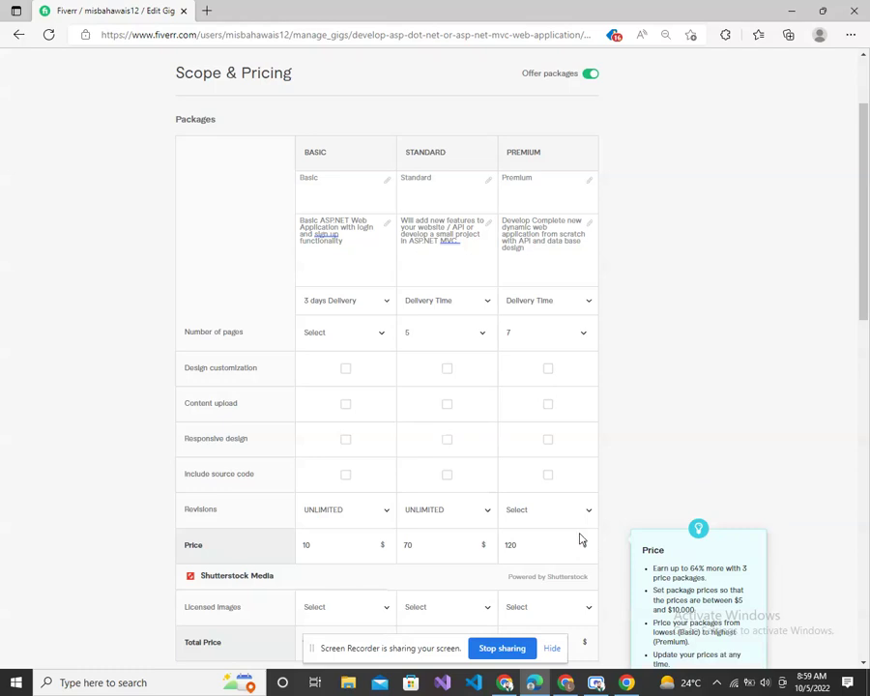
left_click(588, 508)
left_click_drag(592, 363, 589, 479)
left_click(541, 476)
Check the reference gig's package table and try to save the pricing section and continue.
left_click_drag(862, 273, 859, 377)
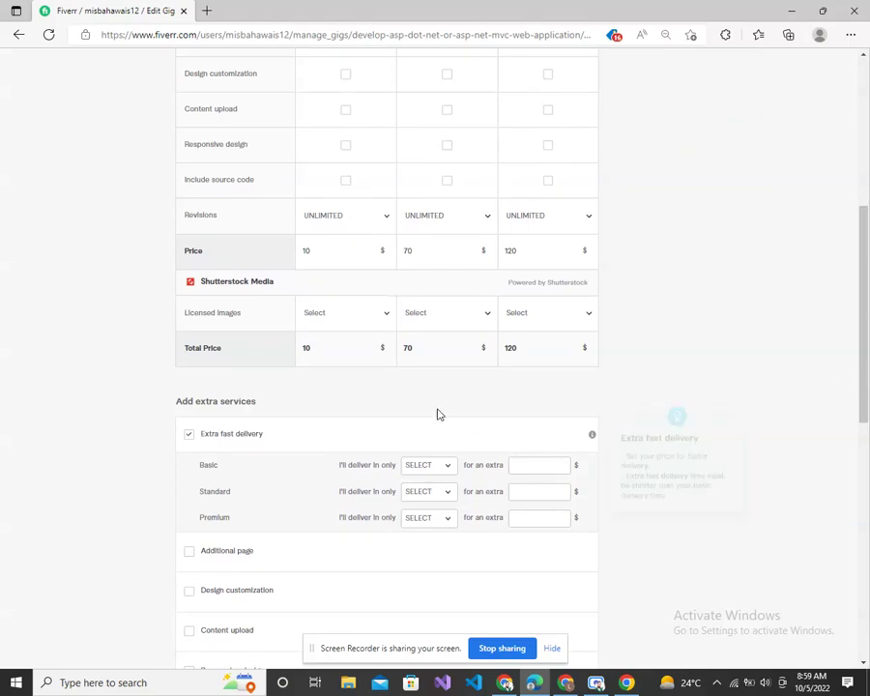
left_click(540, 685)
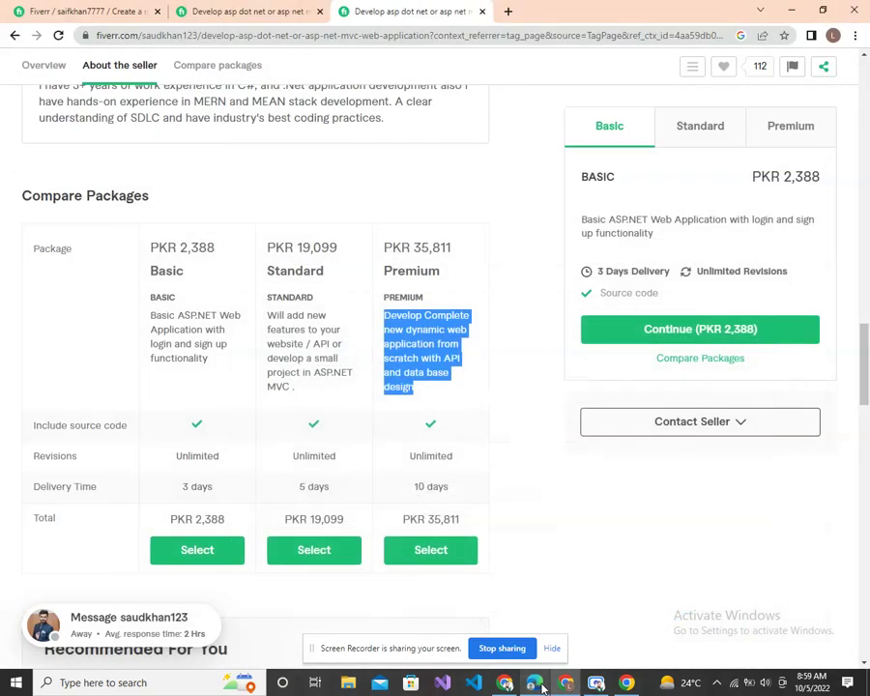
left_click_drag(861, 351, 860, 385)
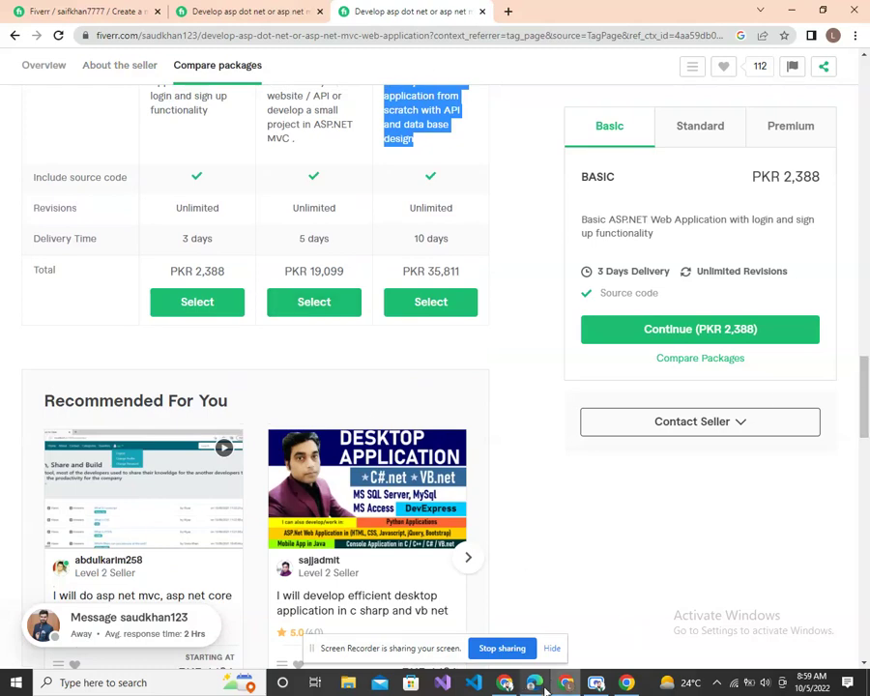
key("alt+Tab")
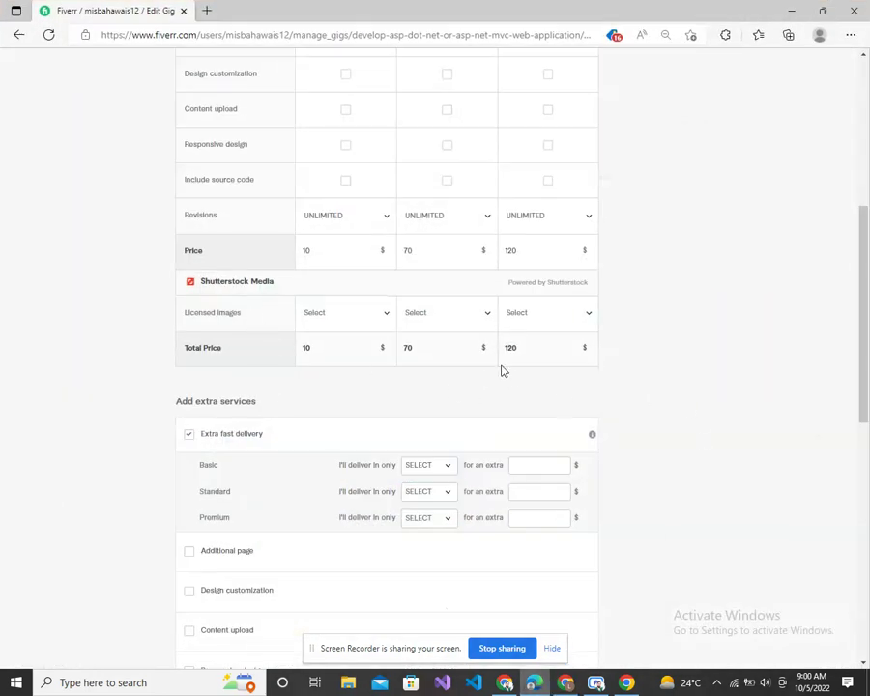
left_click_drag(867, 322, 845, 457)
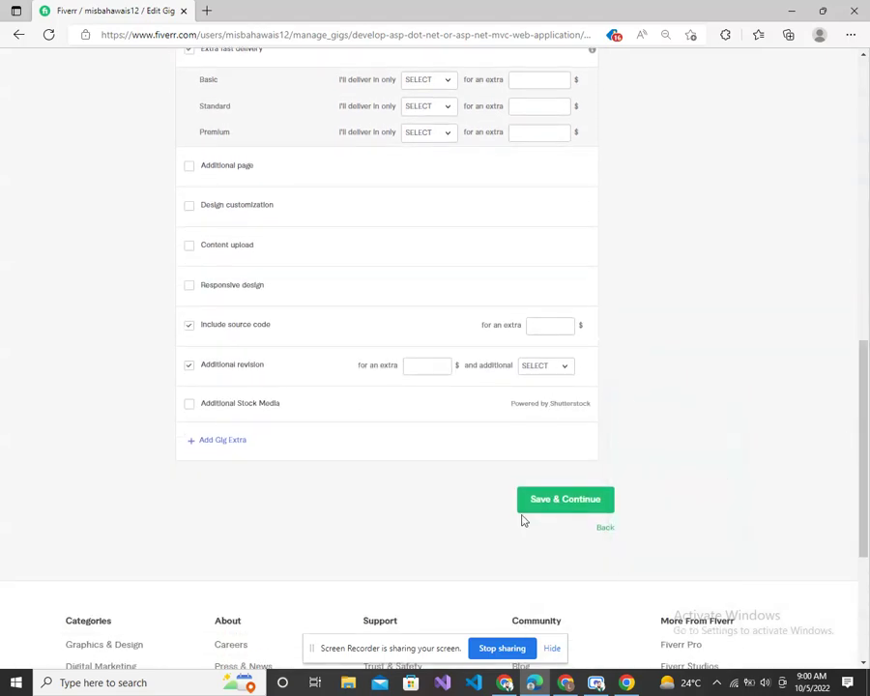
left_click(553, 507)
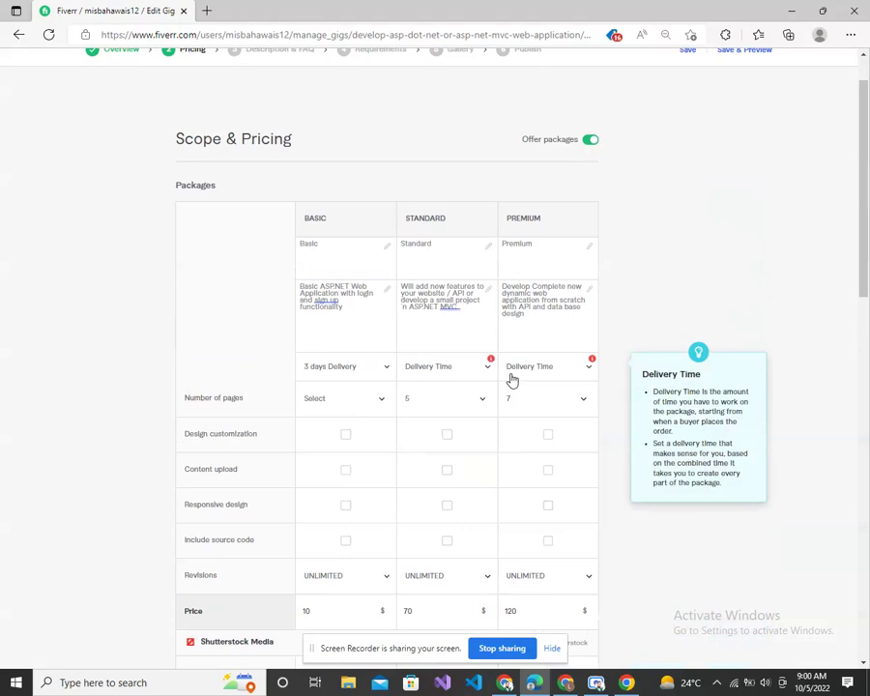
Set the delivery time to 4 days for the Standard package and 7 days for the Premium package.
left_click(477, 371)
mouse_move(492, 408)
left_mouse_down()
mouse_move(493, 442)
mouse_move(492, 389)
left_mouse_up()
left_click(448, 465)
left_click(559, 371)
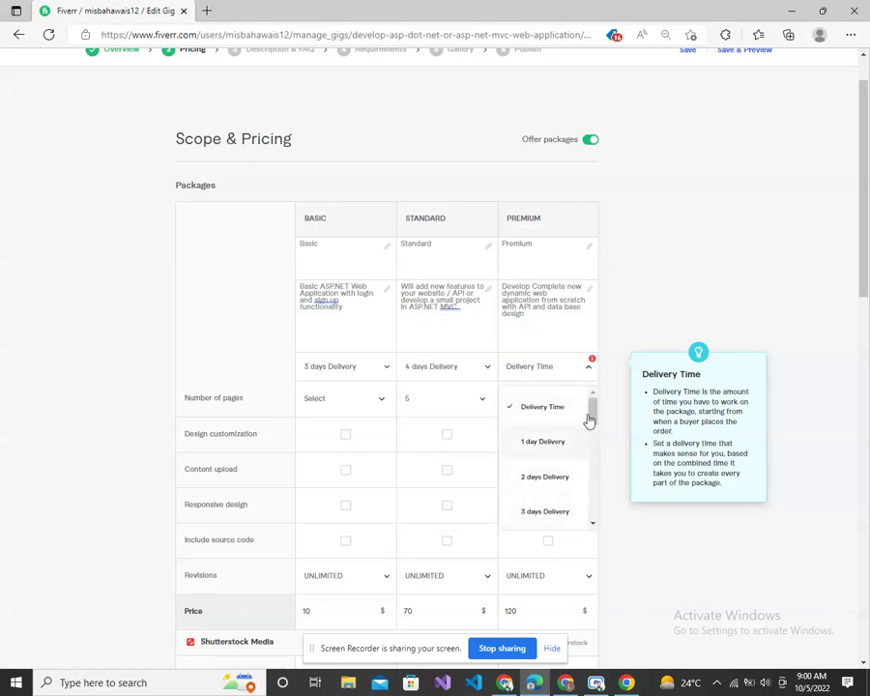
left_click_drag(592, 411, 583, 452)
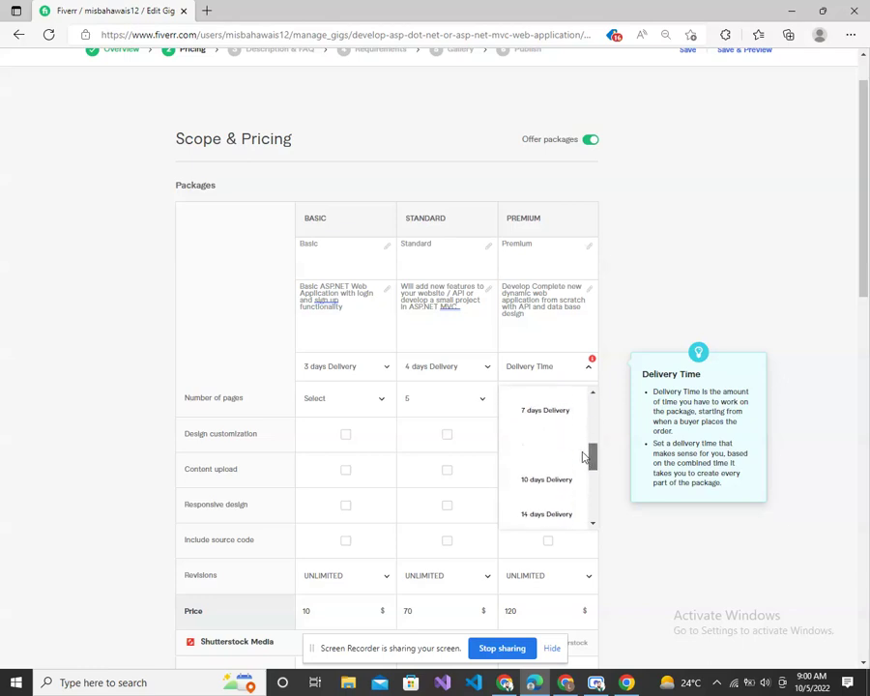
left_click(528, 414)
Set the number of pages to 2 for the Basic package and 9 for the Premium package.
left_click(551, 401)
left_click_drag(589, 450, 587, 547)
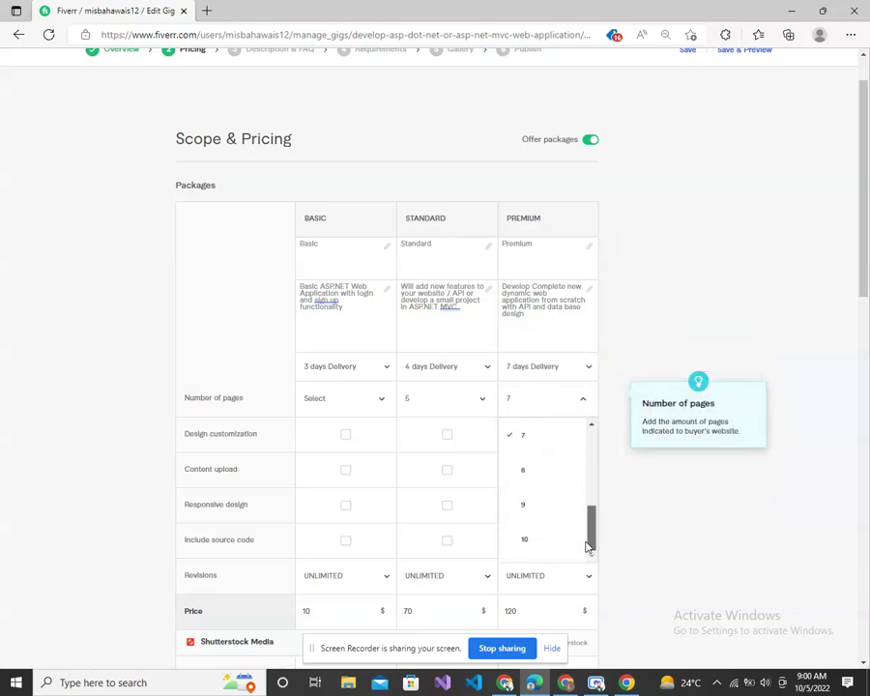
left_click(376, 404)
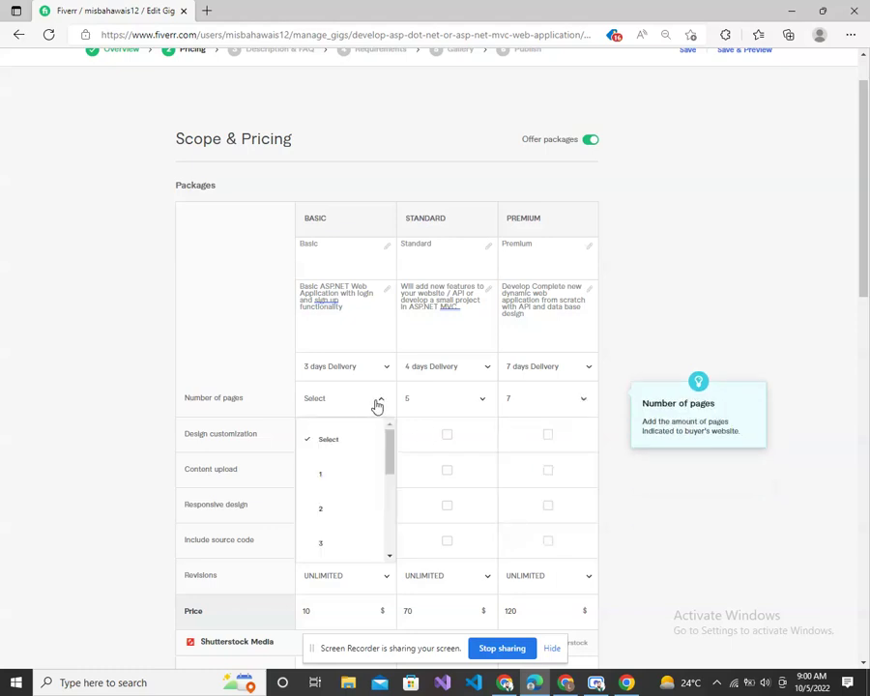
left_click_drag(393, 458, 393, 468)
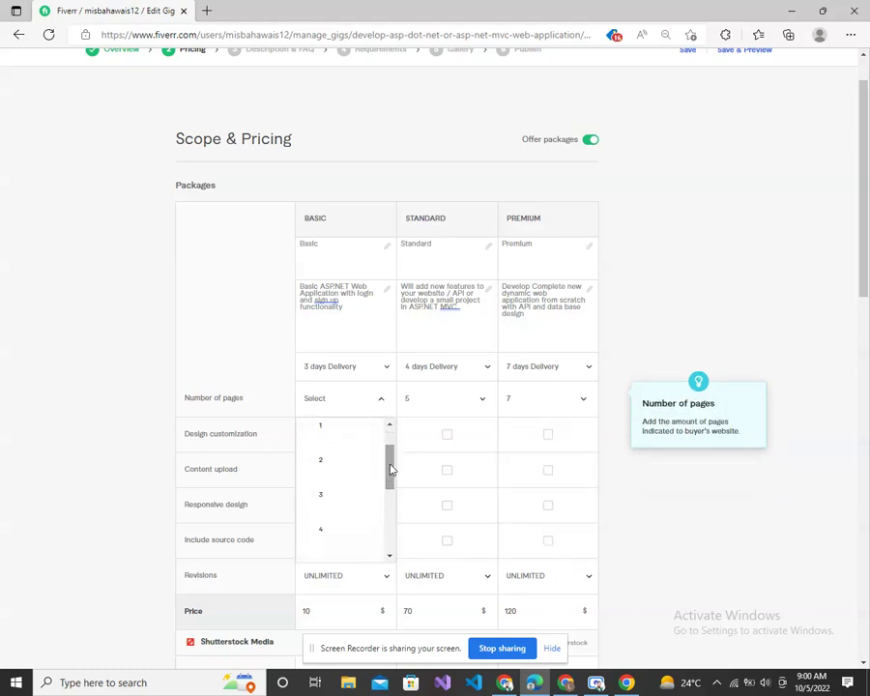
left_click(340, 463)
left_click(468, 404)
left_click(468, 404)
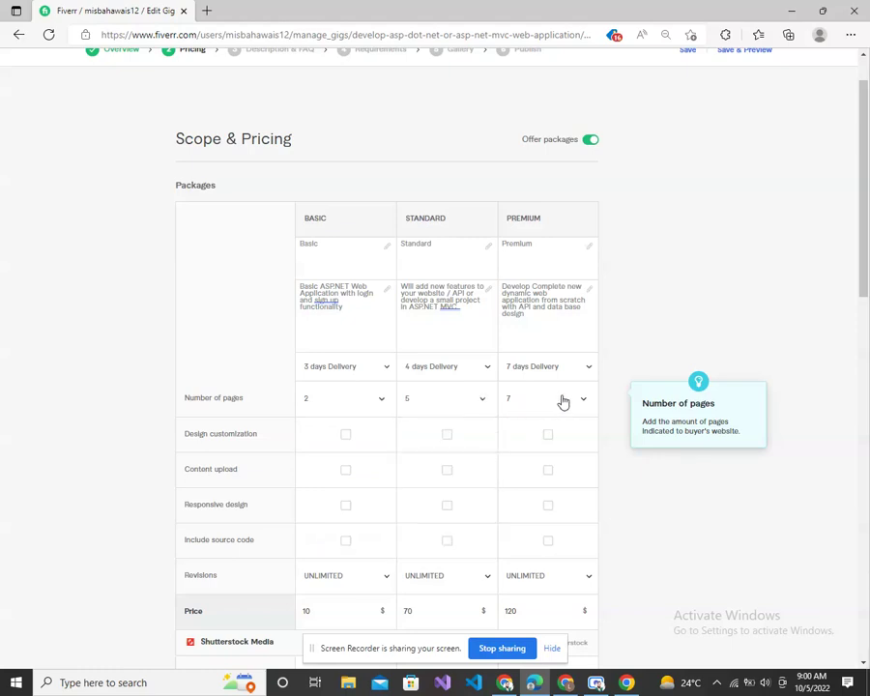
left_click(563, 402)
left_click_drag(590, 452, 570, 535)
left_click(530, 530)
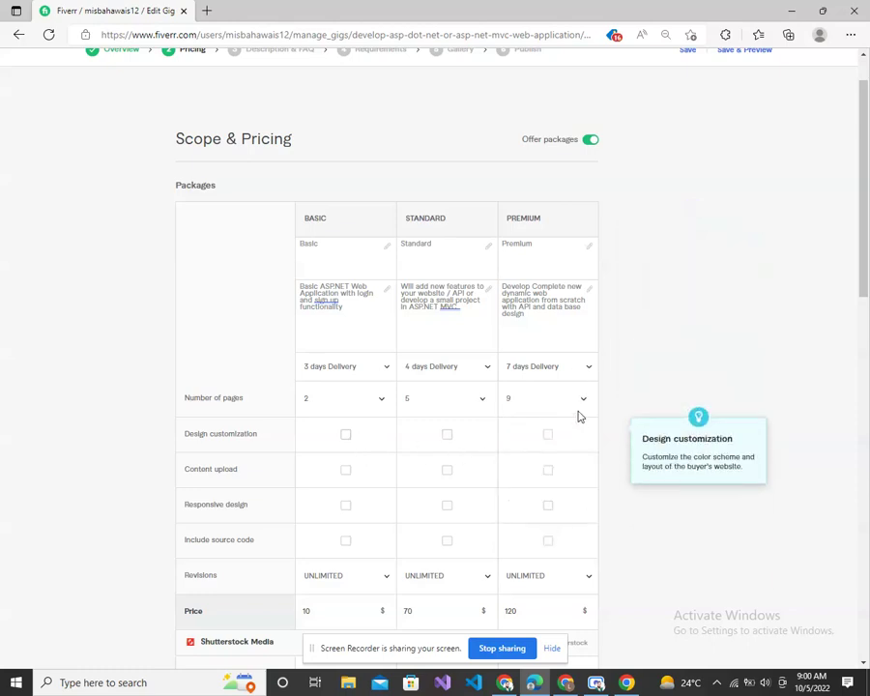
Remove the extra fast delivery and additional revision extras, charge $30 extra for including source code, and save and continue.
left_click_drag(860, 256, 850, 439)
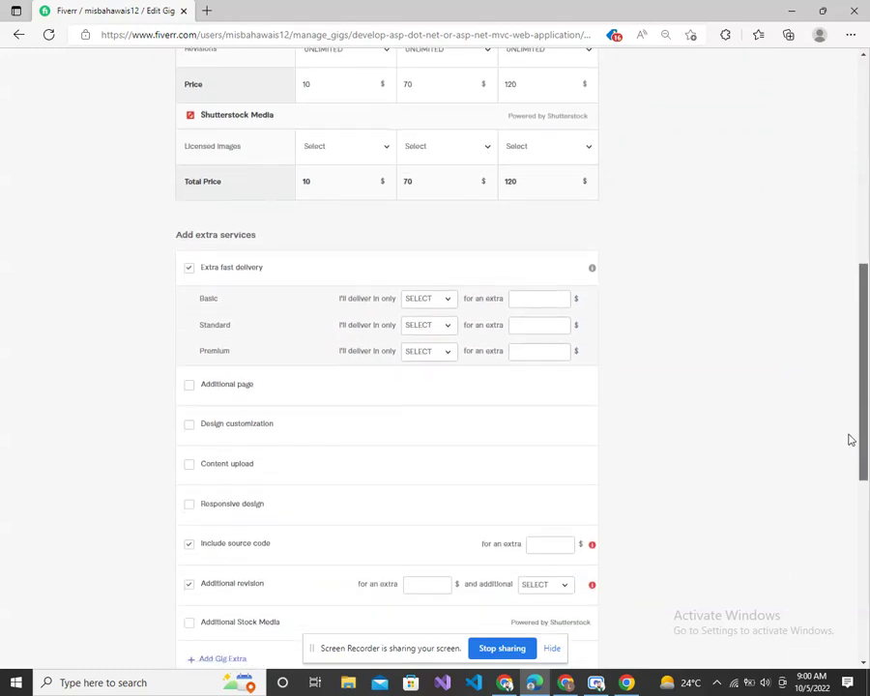
left_click(189, 269)
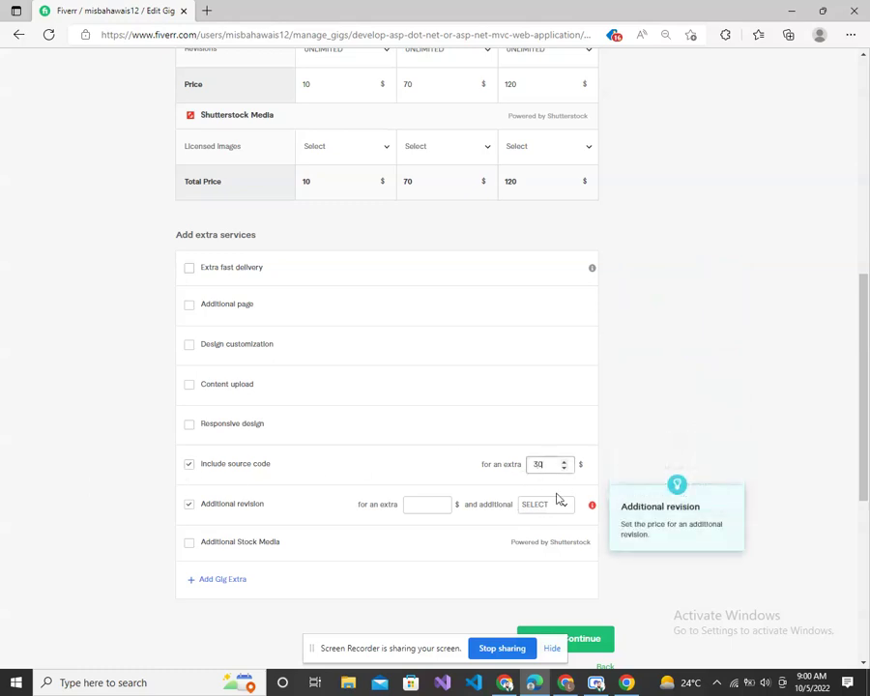
left_click(193, 504)
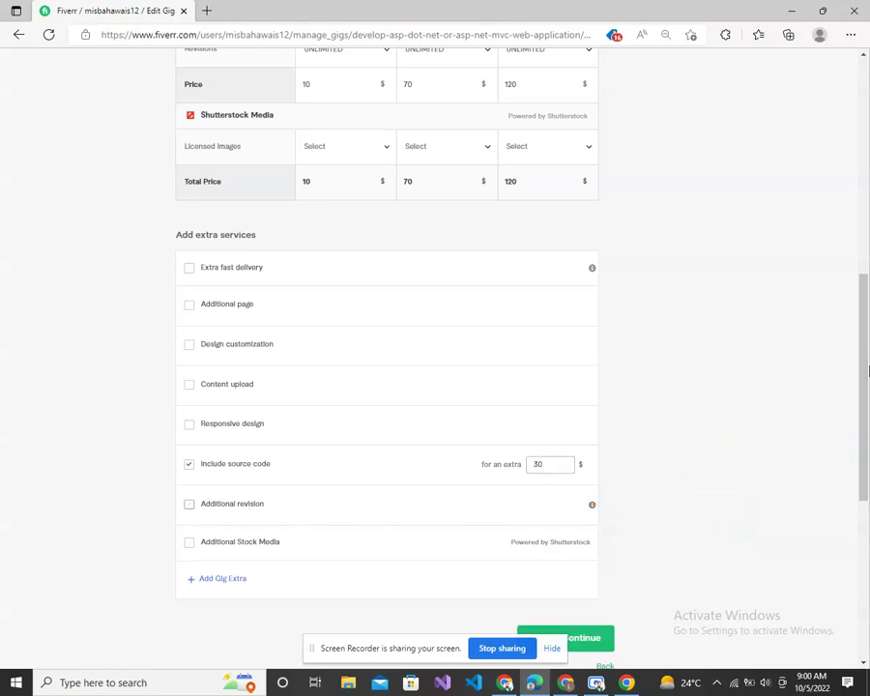
scroll(866, 397, "down", 3)
left_click(566, 397)
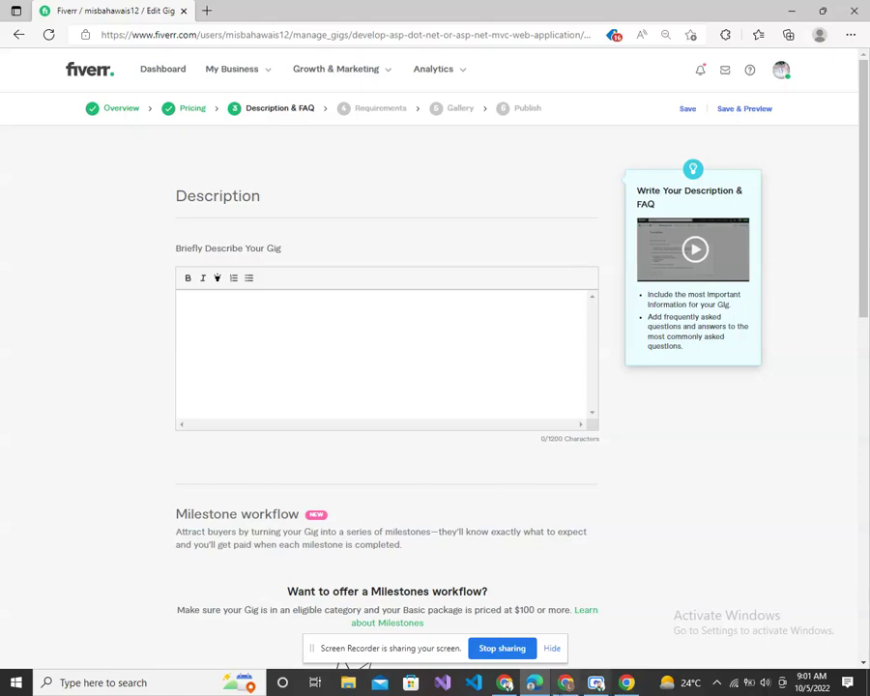
Copy the seller's introduction text from the reference gig and paste it as the new gig's description.
key("alt+Tab")
left_click_drag(868, 353, 869, 301)
left_click_drag(384, 437, 19, 314)
right_click(61, 310)
left_click(83, 323)
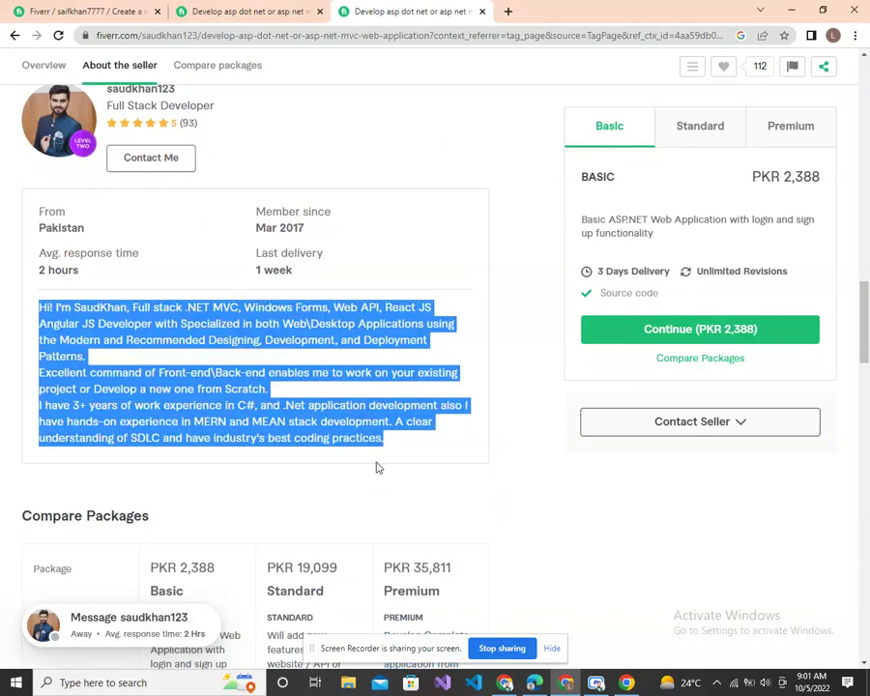
left_click(534, 684)
left_click(331, 321)
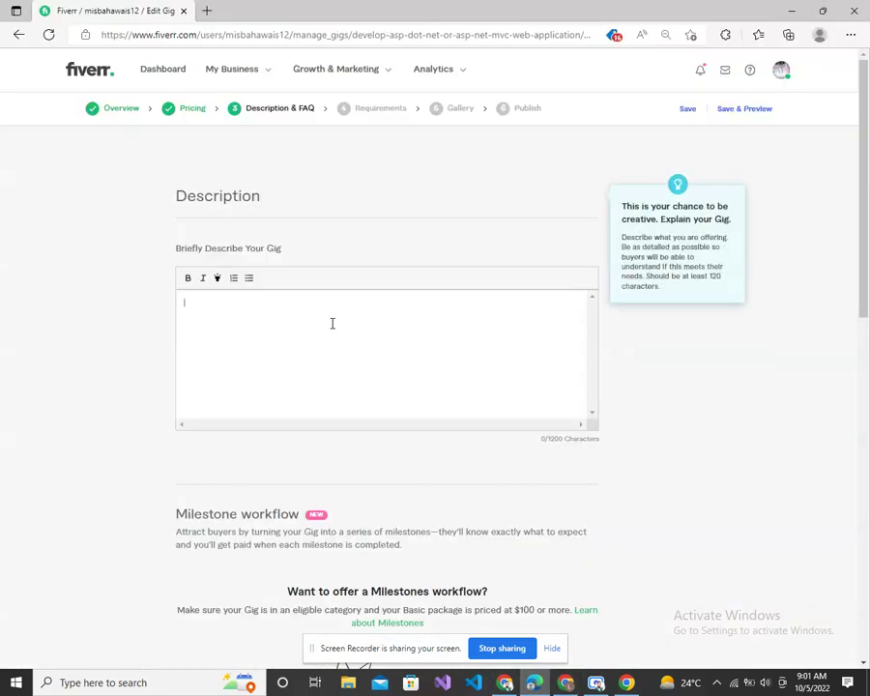
right_click(331, 323)
left_click(370, 451)
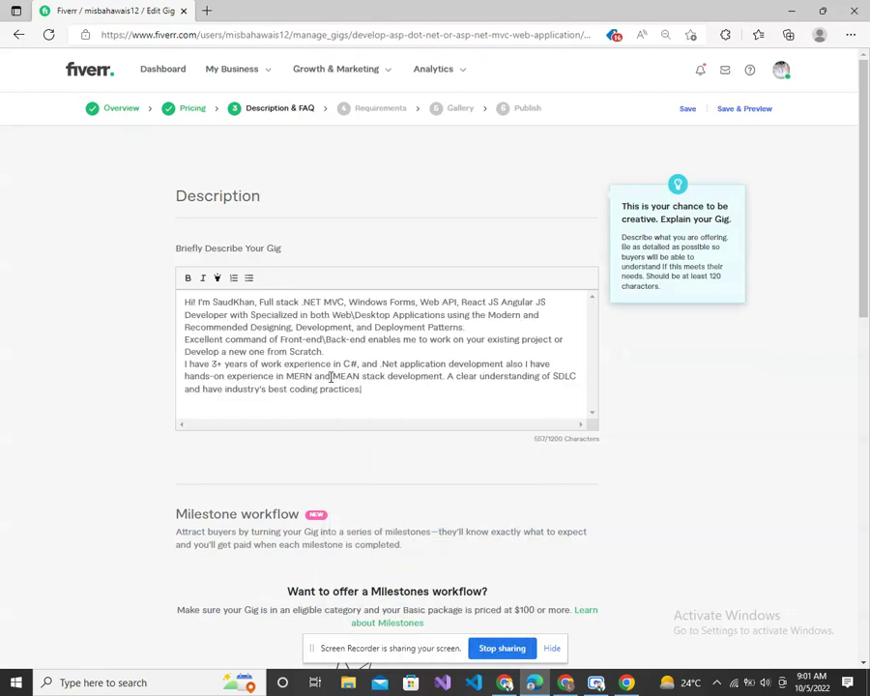
Replace the reference seller's name in the description's opening sentence with the new seller's full name.
right_click(253, 304)
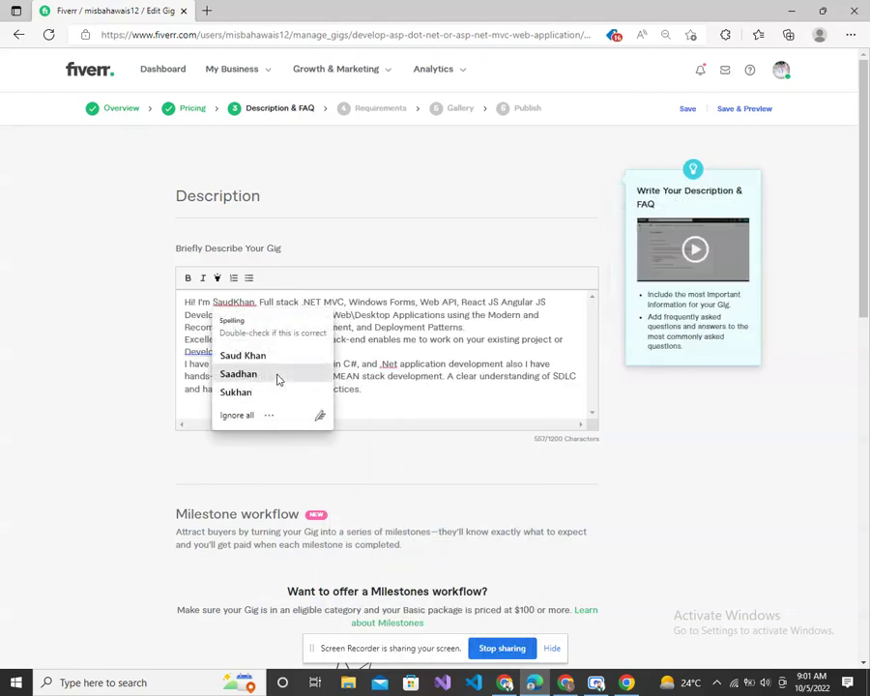
left_click(277, 376)
key("BackSpace")
key("BackSpace")
key("BackSpace")
key("BackSpace")
key("BackSpace")
key("BackSpace")
key("Delete")
type("awais m")
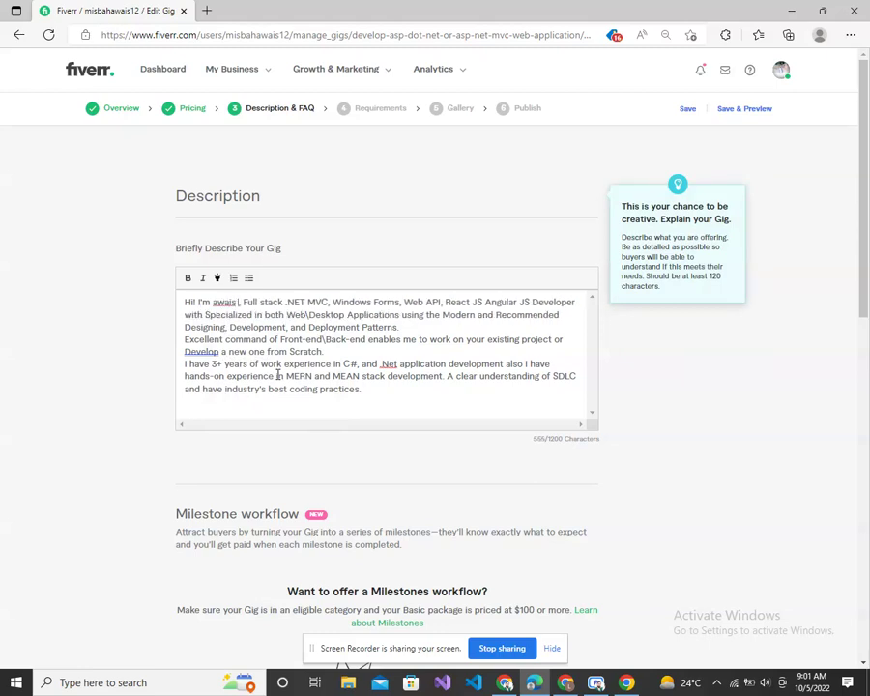
type("ahboob")
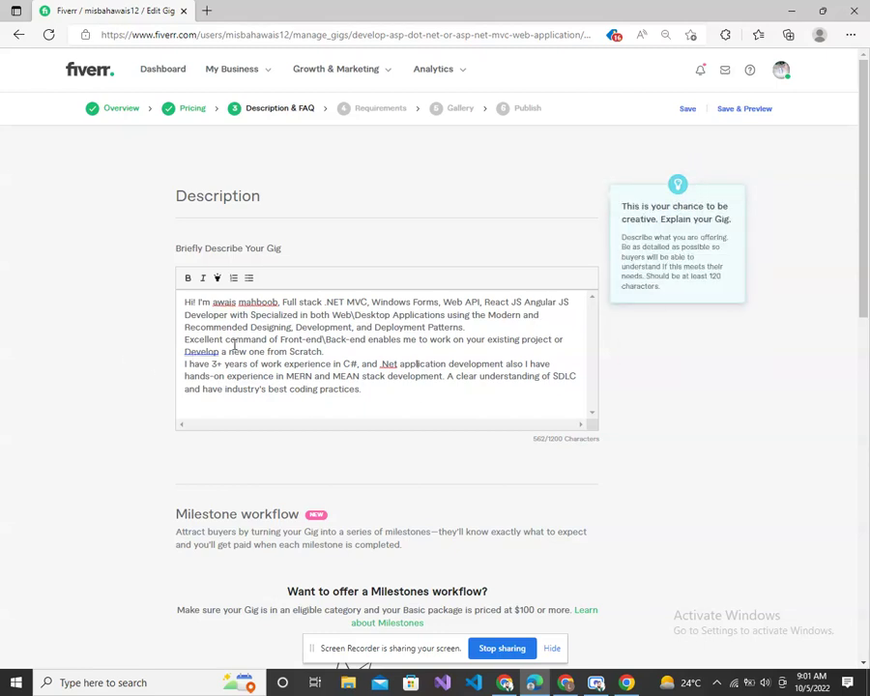
right_click(259, 303)
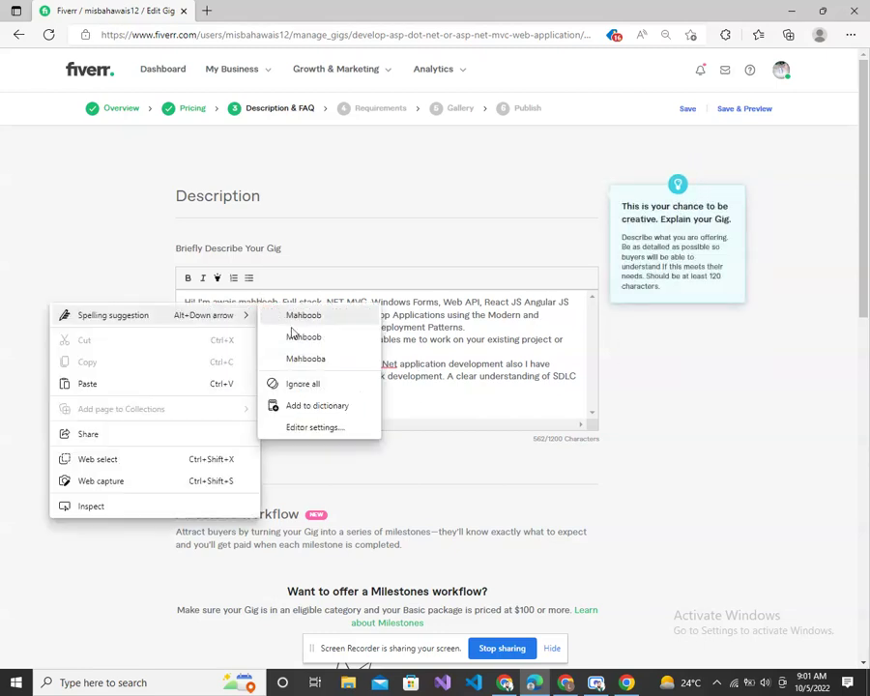
left_click(566, 397)
scroll(868, 206, "down", 5)
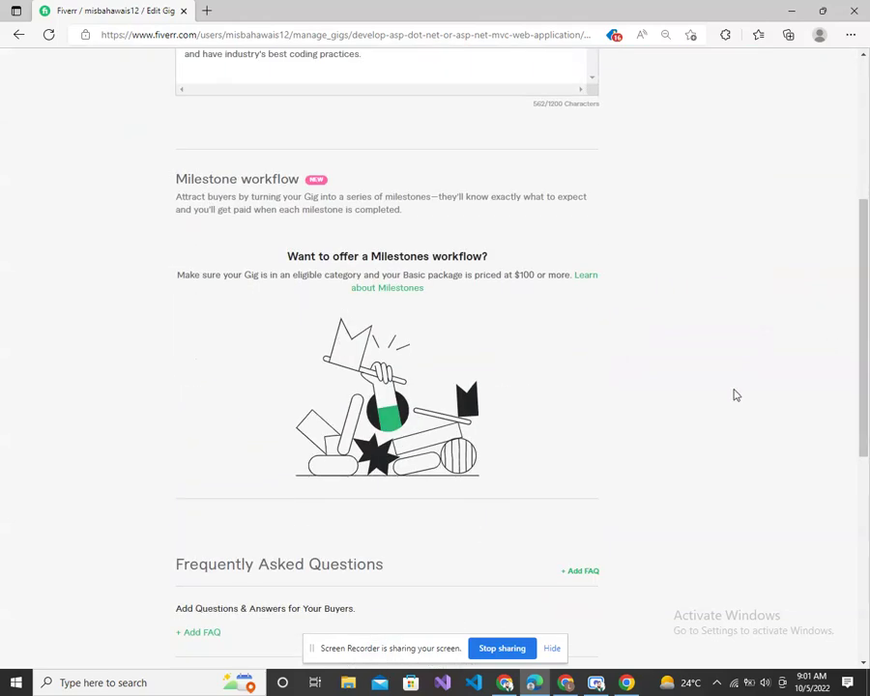
Open a blank FAQ entry for the gig and look over the reference gig for content to reuse.
scroll(864, 414, "down", 2)
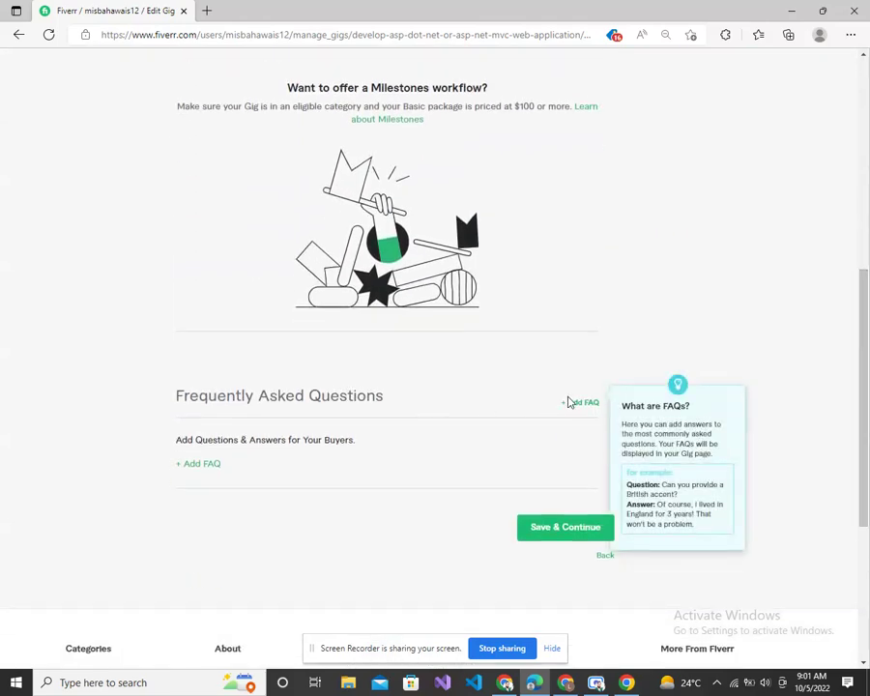
left_click(575, 404)
left_click(407, 471)
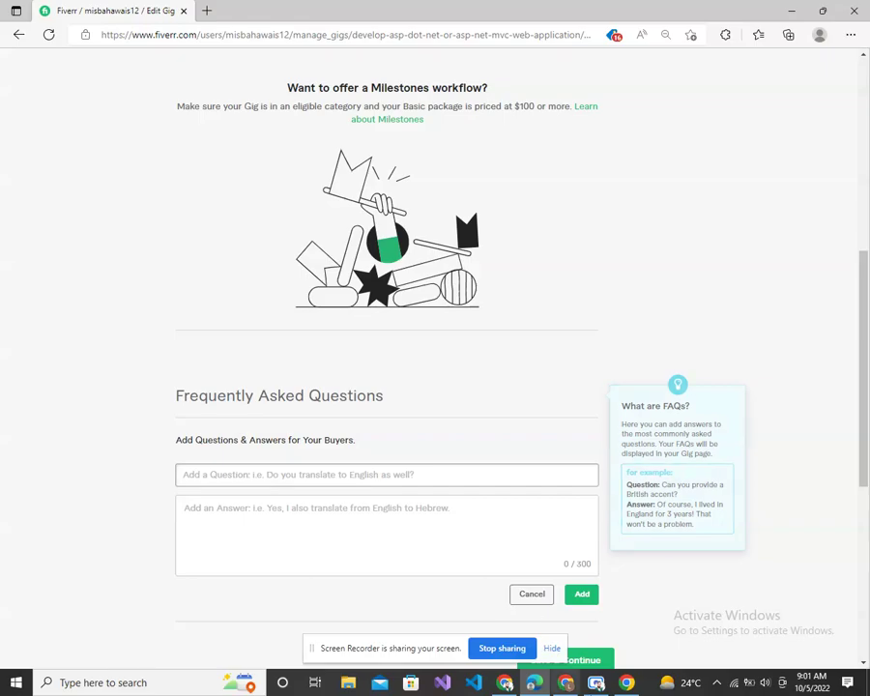
left_click(559, 687)
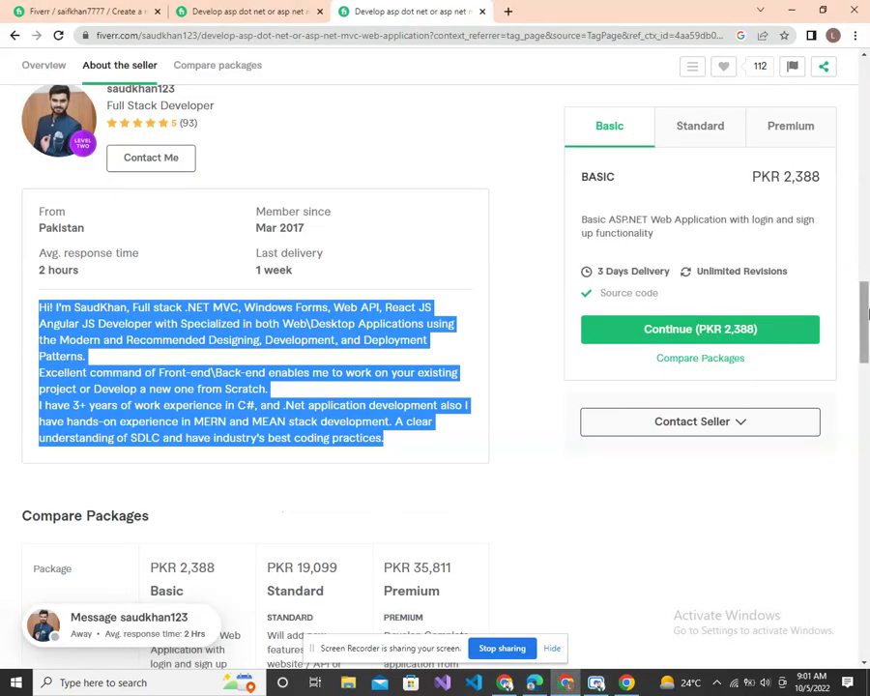
scroll(864, 366, "down", 5)
left_click_drag(863, 366, 857, 97)
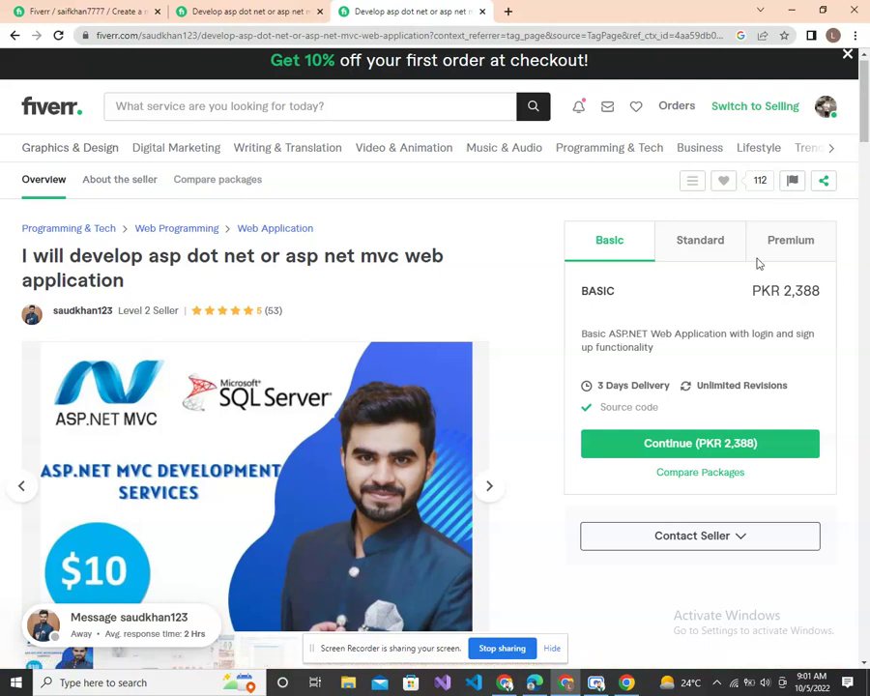
left_click(568, 683)
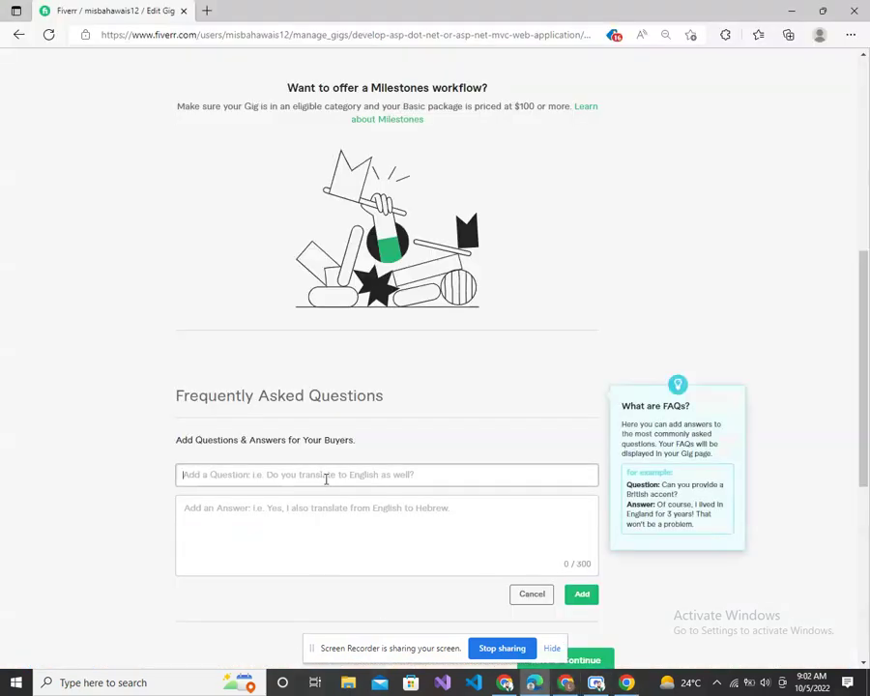
Add the FAQ question "why you give this project to me" with the answer "100% client satisfactio", and save and continue.
type("why you give this project to me")
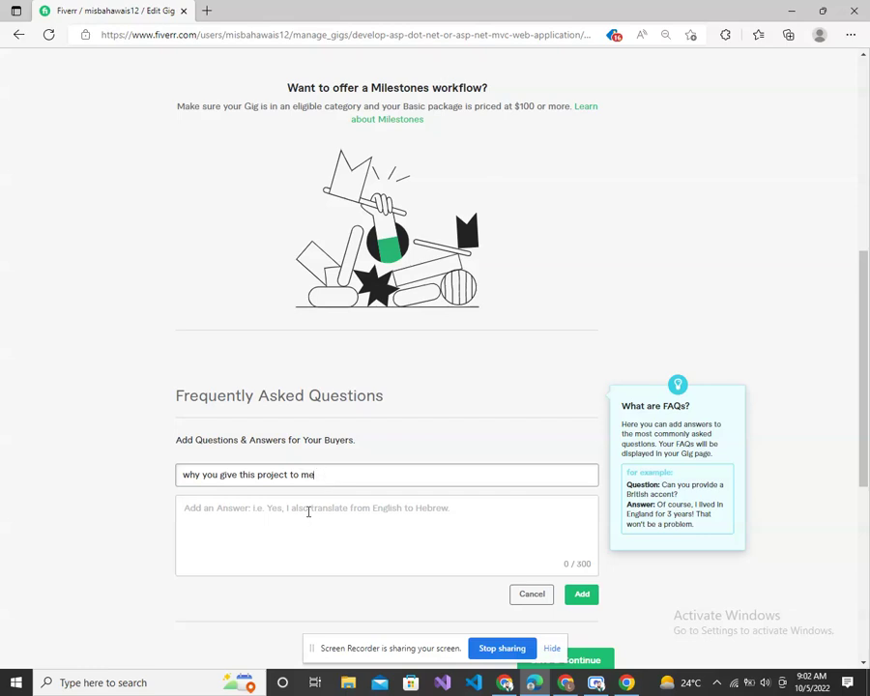
left_click(308, 512)
type("100% client satisfactio")
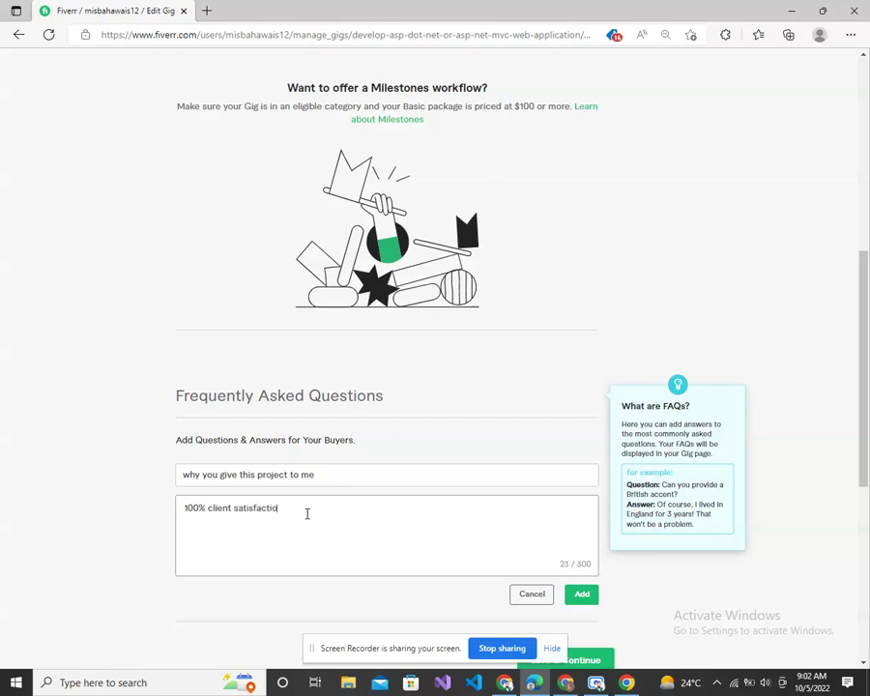
left_click(582, 594)
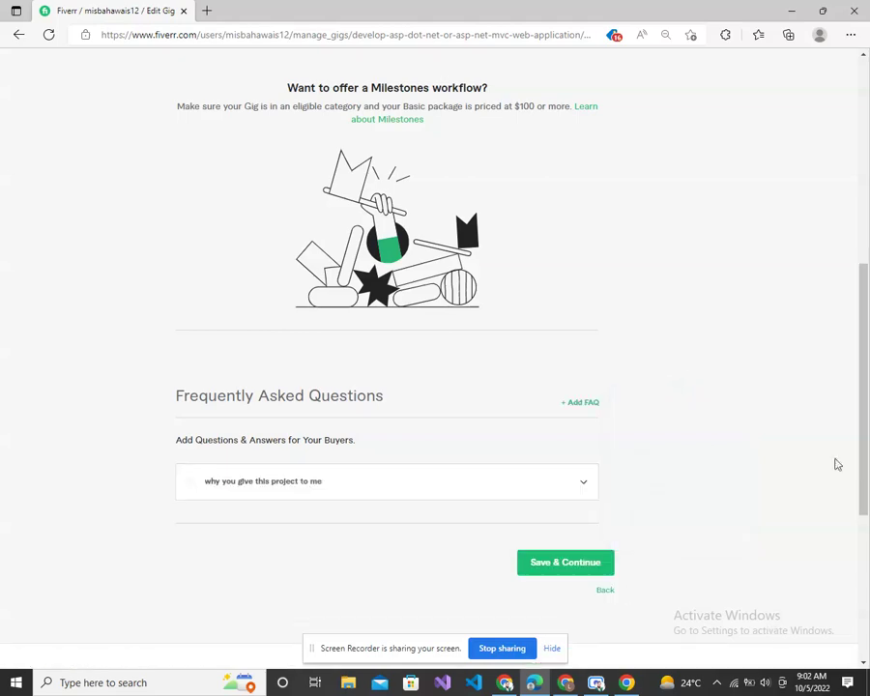
scroll(863, 402, "down", 2)
left_click(565, 435)
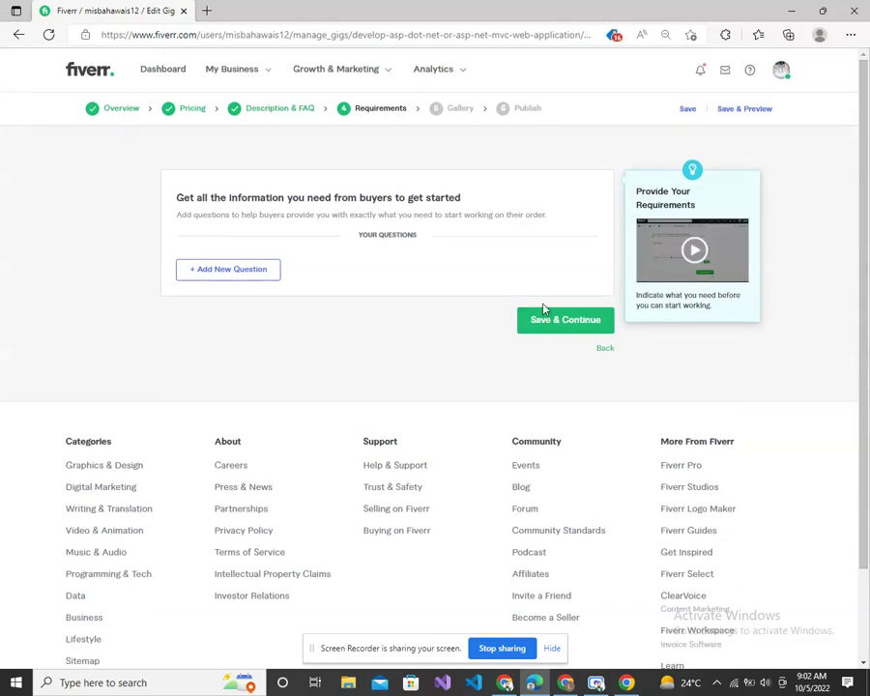
Start a new buyer requirement question and copy the full About This Gig text from the reference gig.
left_click(557, 325)
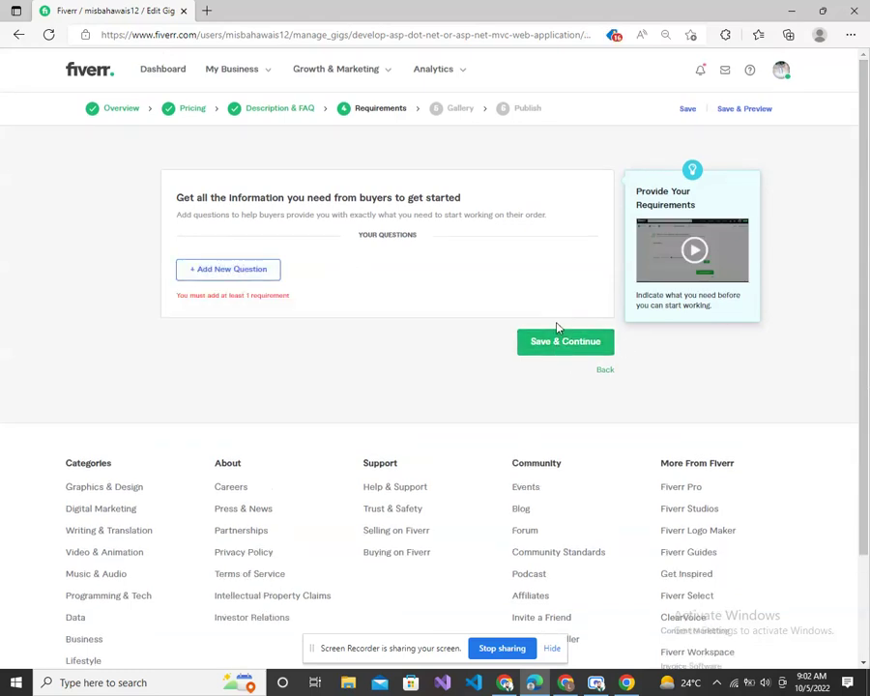
left_click(247, 271)
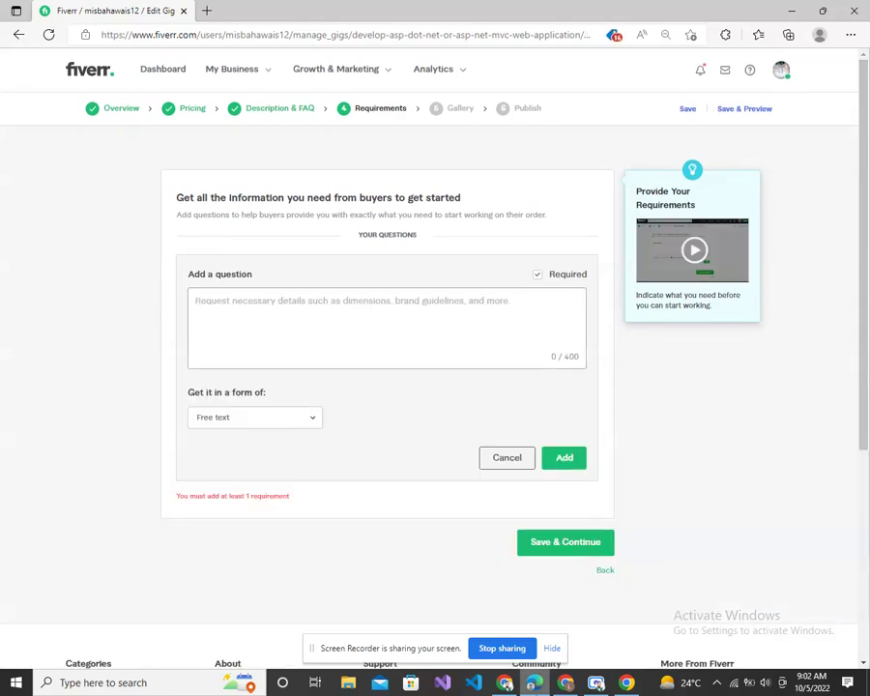
key("alt+Tab")
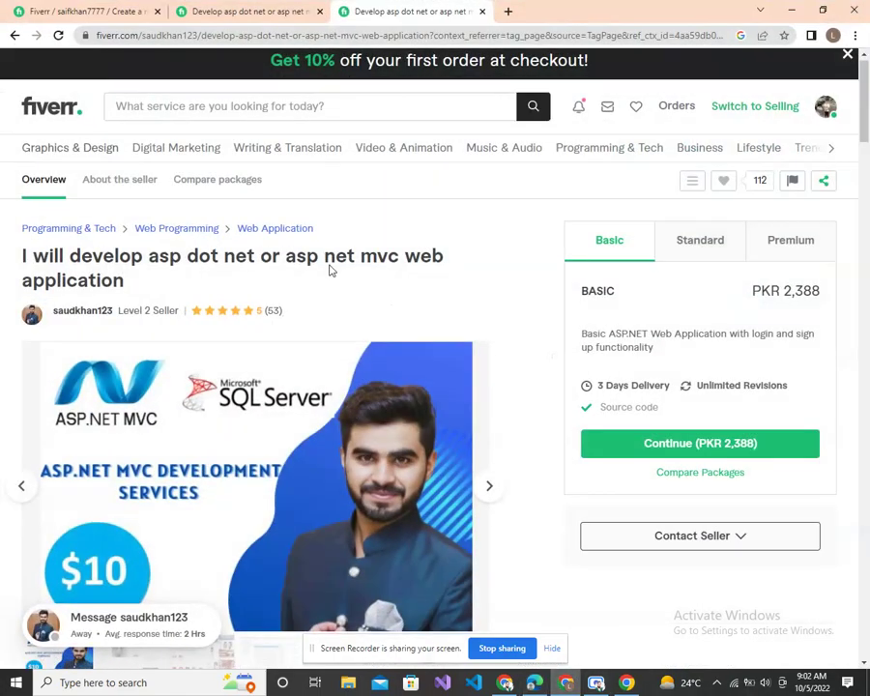
left_click_drag(860, 138, 867, 288)
scroll(490, 328, "up", 8)
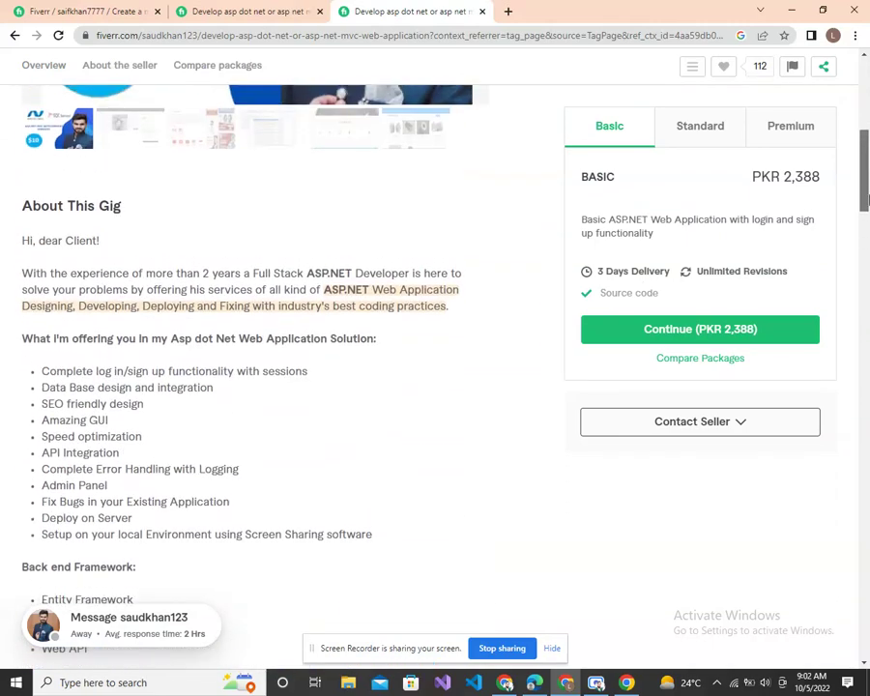
left_click_drag(21, 251, 328, 559)
right_click(67, 371)
left_click(97, 374)
Paste the copied gig text as a required free-text question, add it, and save and continue to the gallery.
left_click(565, 683)
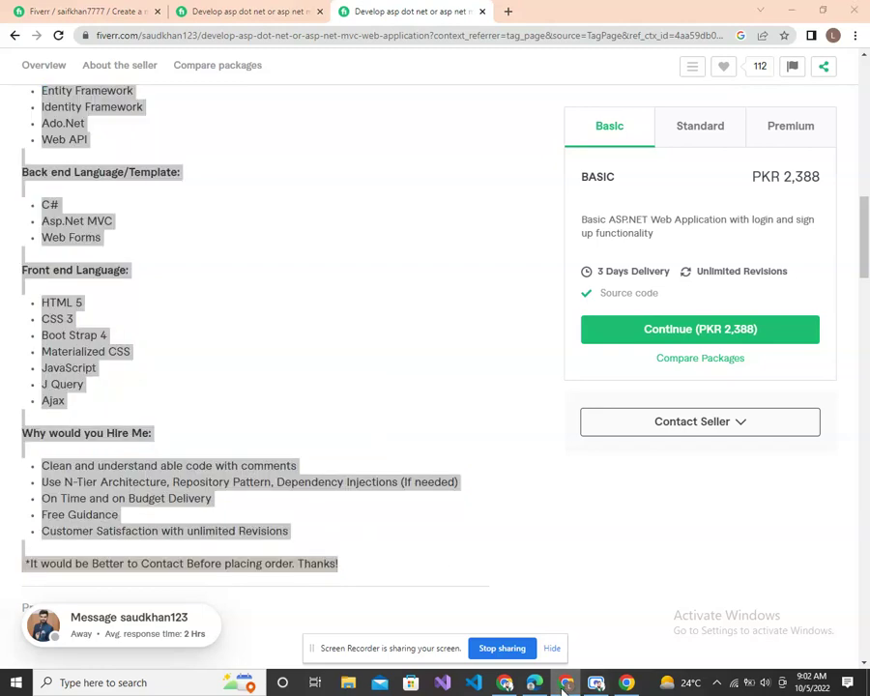
right_click(260, 296)
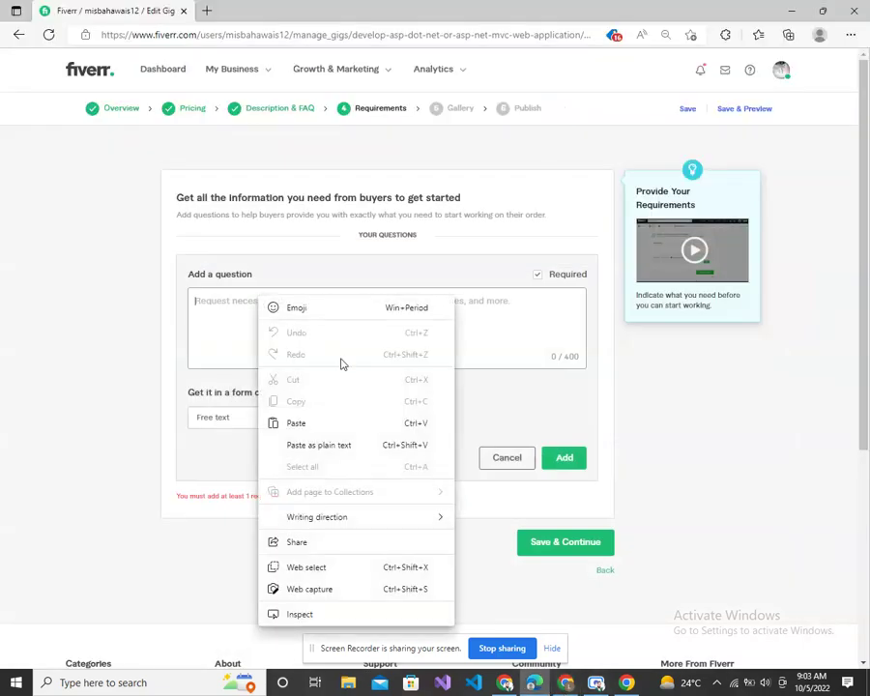
left_click(296, 424)
left_click(557, 458)
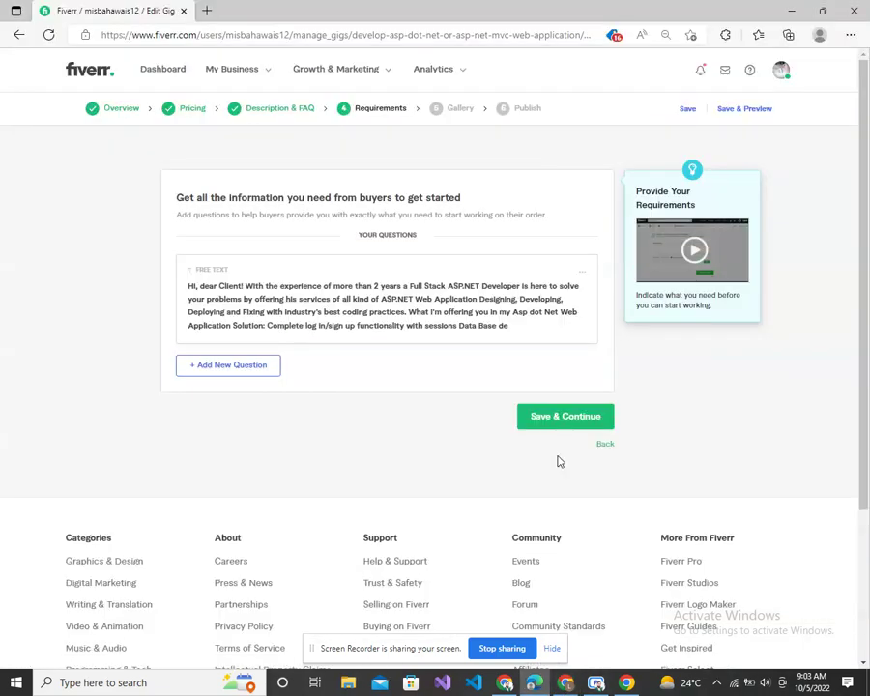
left_click(565, 417)
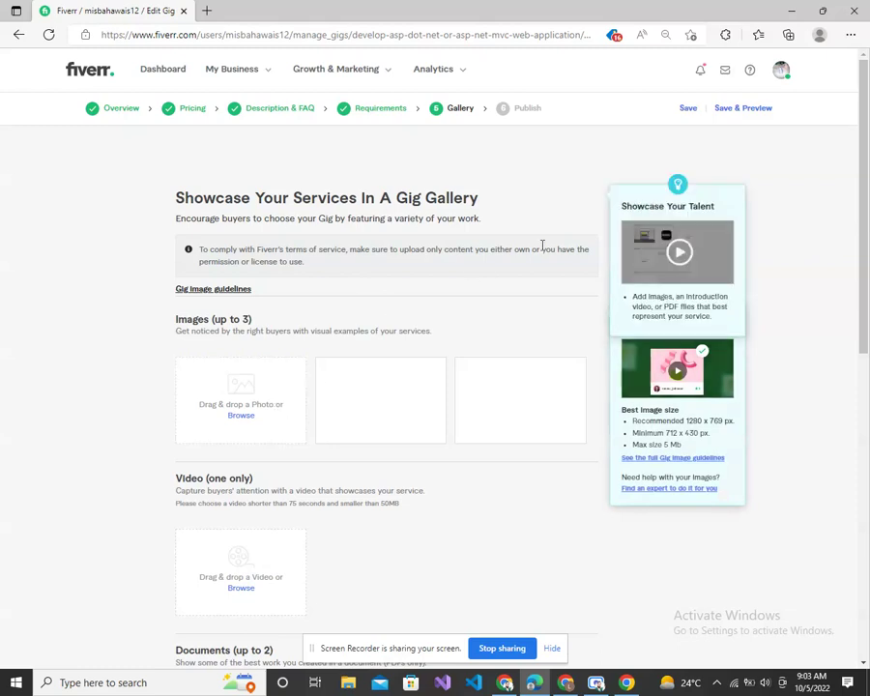
Switch to the other Chrome window and open canva.com in its blank tab.
left_click(626, 685)
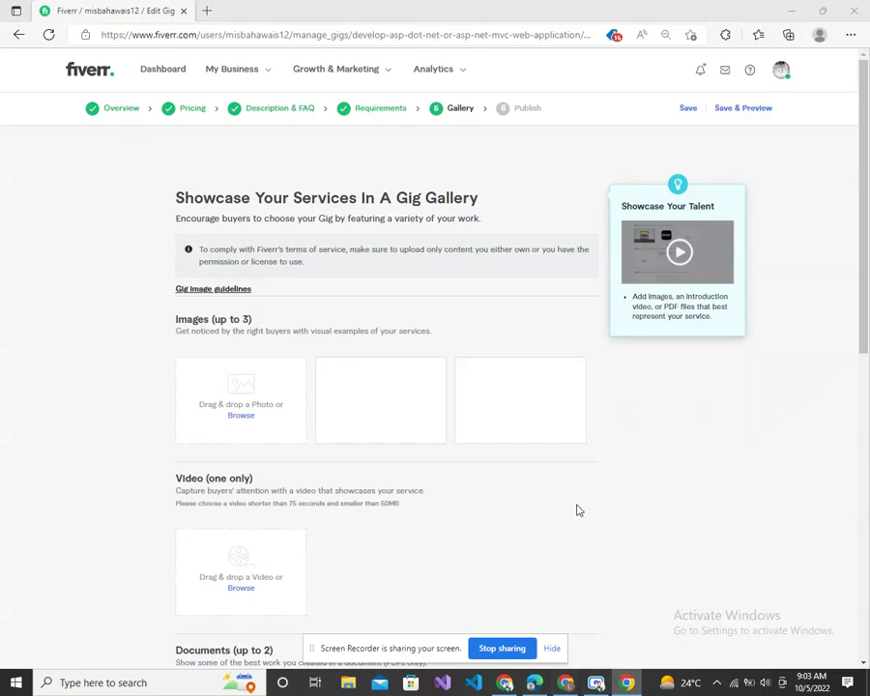
left_click(503, 685)
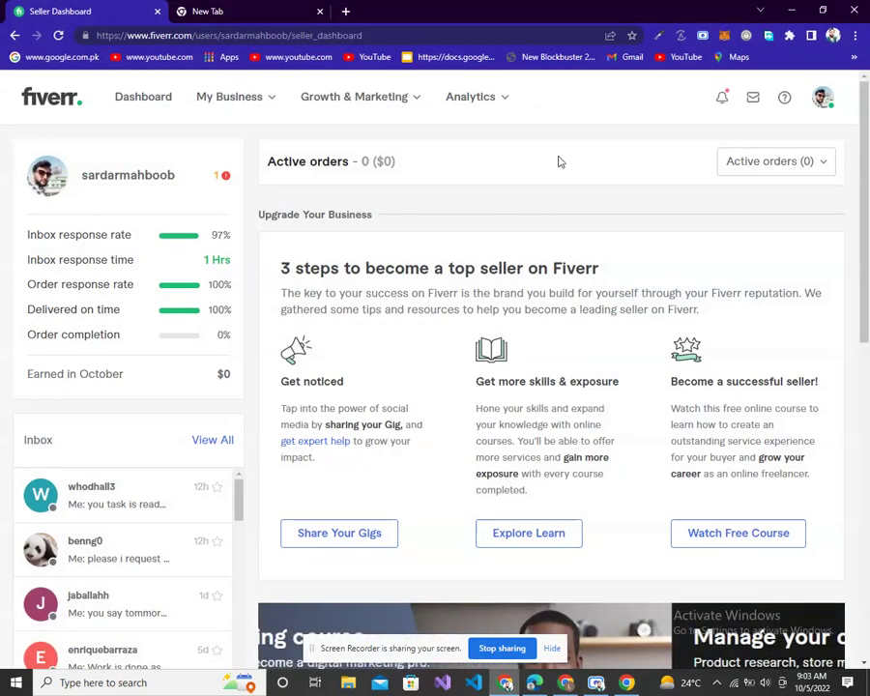
left_click(248, 23)
type("ca")
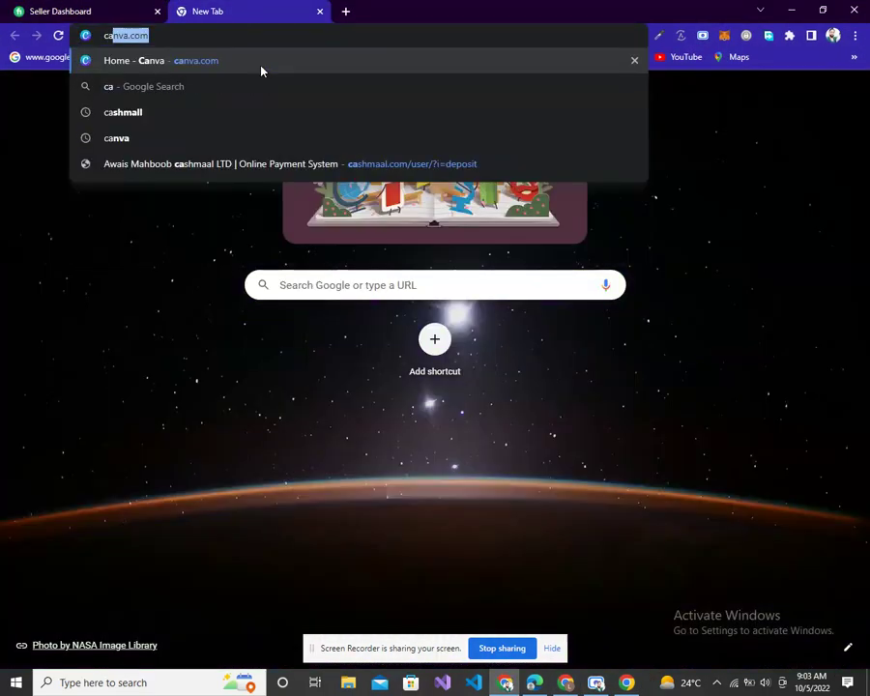
key("Return")
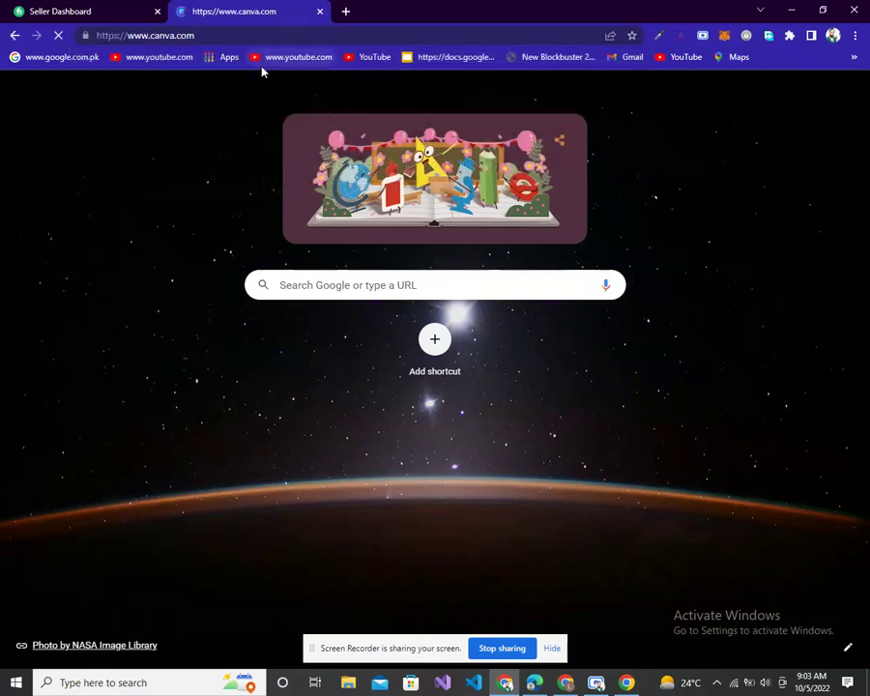
left_click(64, 8)
left_click(307, 7)
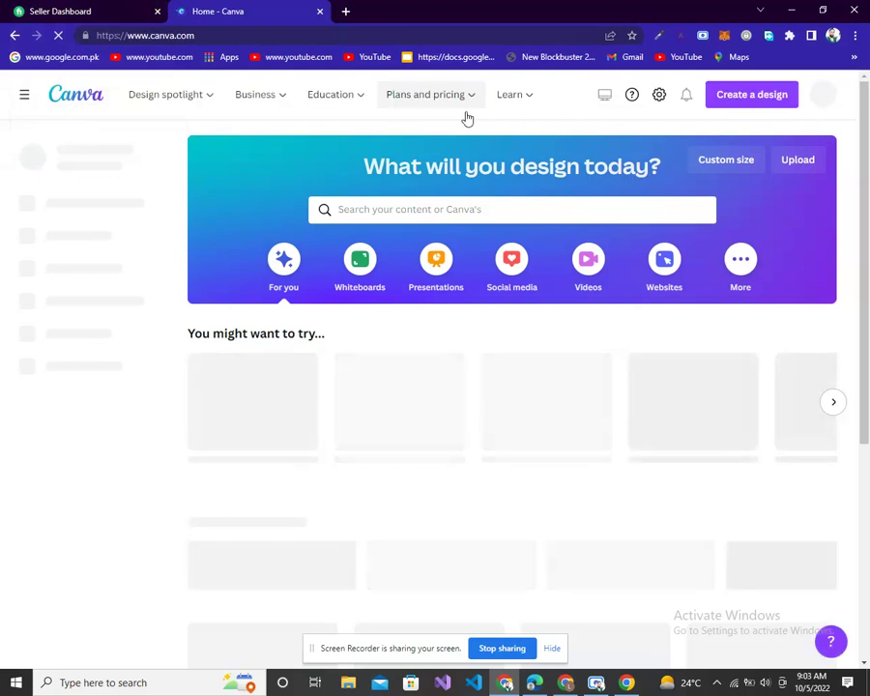
Create a new custom-size design of 712 × 430 px in Canva.
scroll(735, 130, "down", 1)
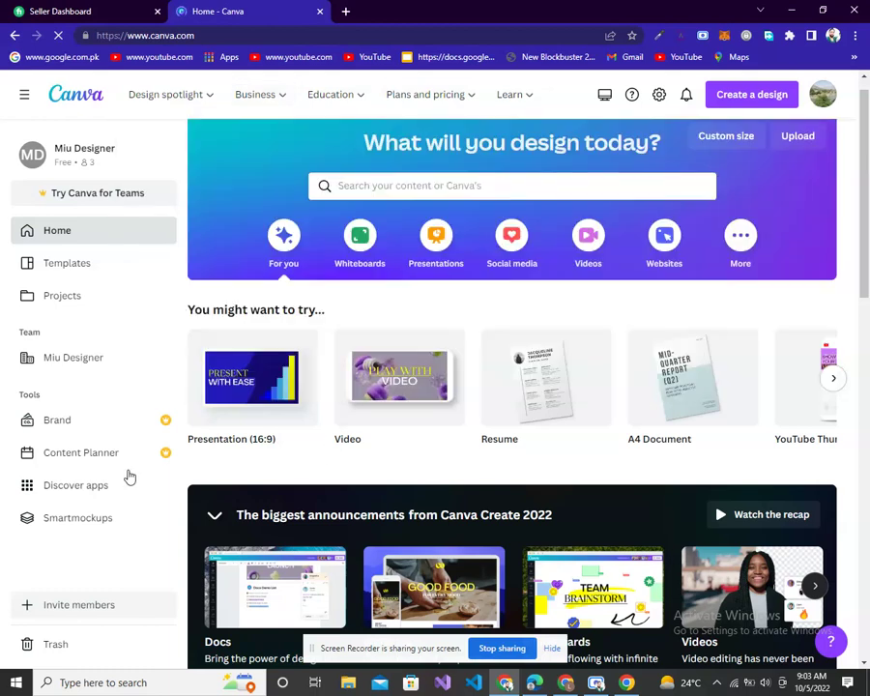
left_click(732, 101)
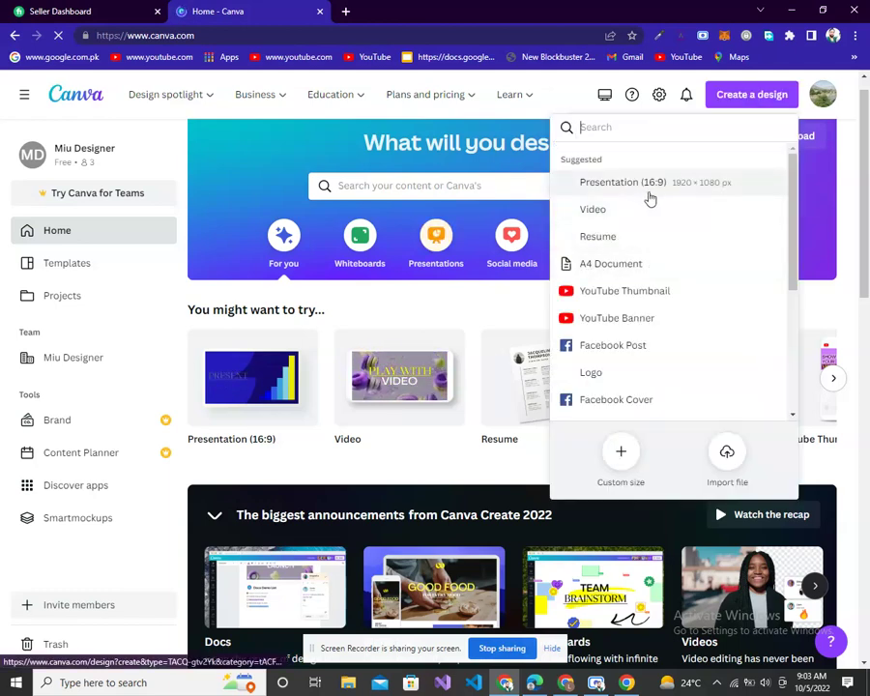
left_click_drag(793, 229, 795, 364)
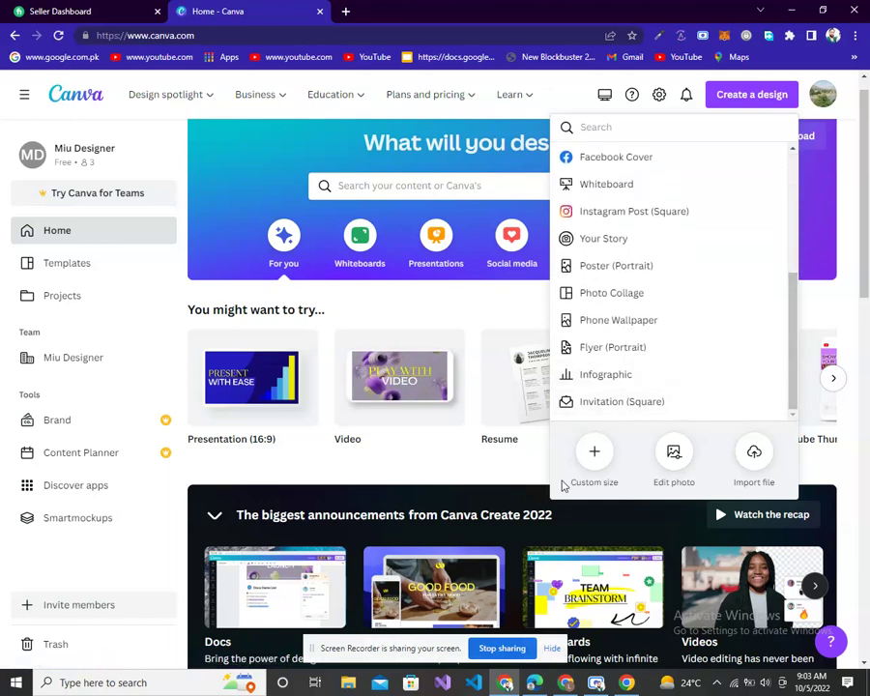
left_click(591, 460)
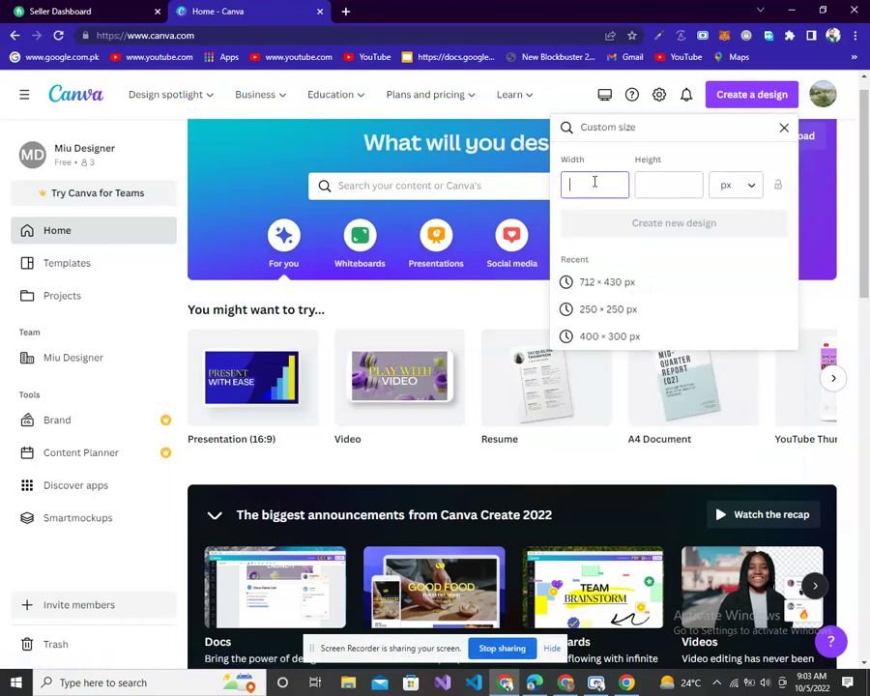
left_click(597, 294)
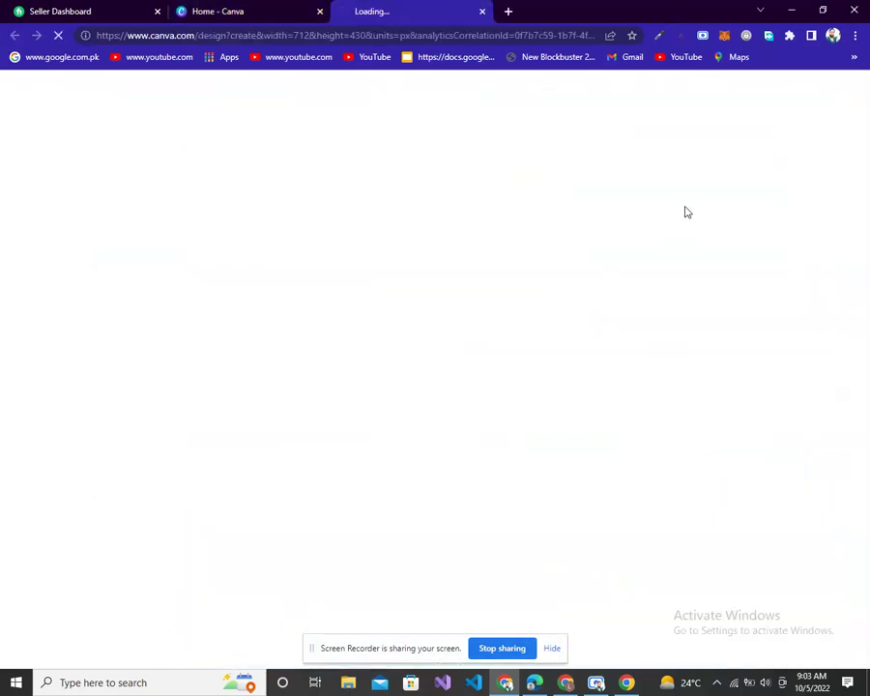
left_click(200, 9)
left_click(411, 10)
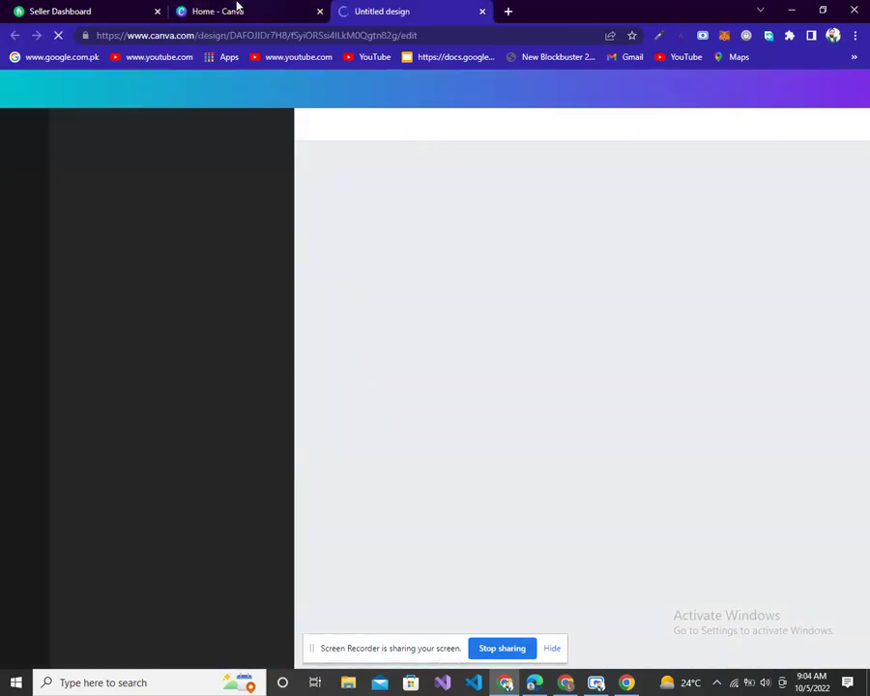
left_click(236, 8)
left_click(413, 6)
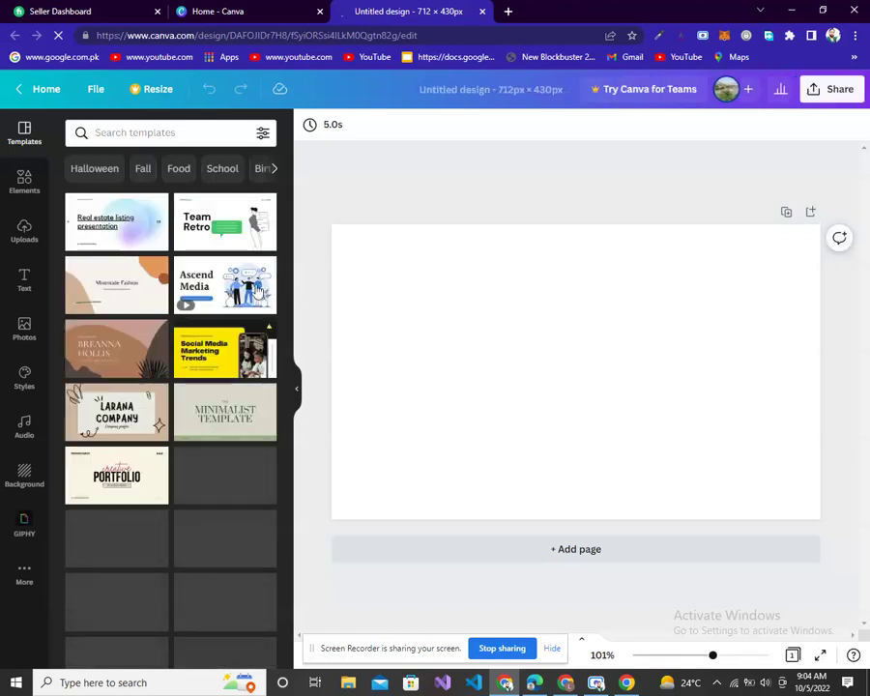
Place the uploaded black Full Stack Web Developer image on the first page and stretch it to fill the page.
left_click(21, 232)
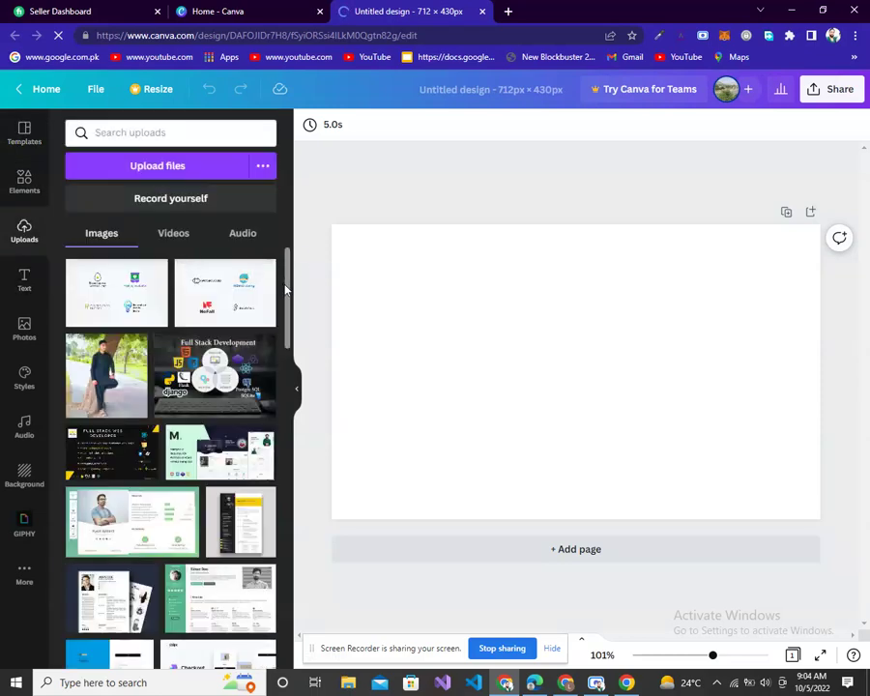
scroll(282, 331, "down", 1)
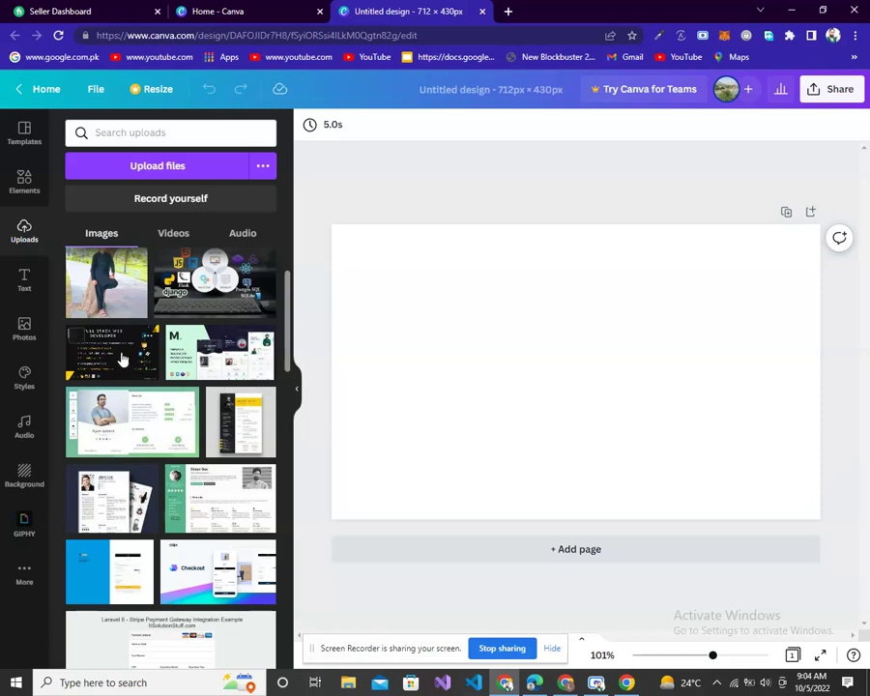
left_click_drag(116, 360, 679, 422)
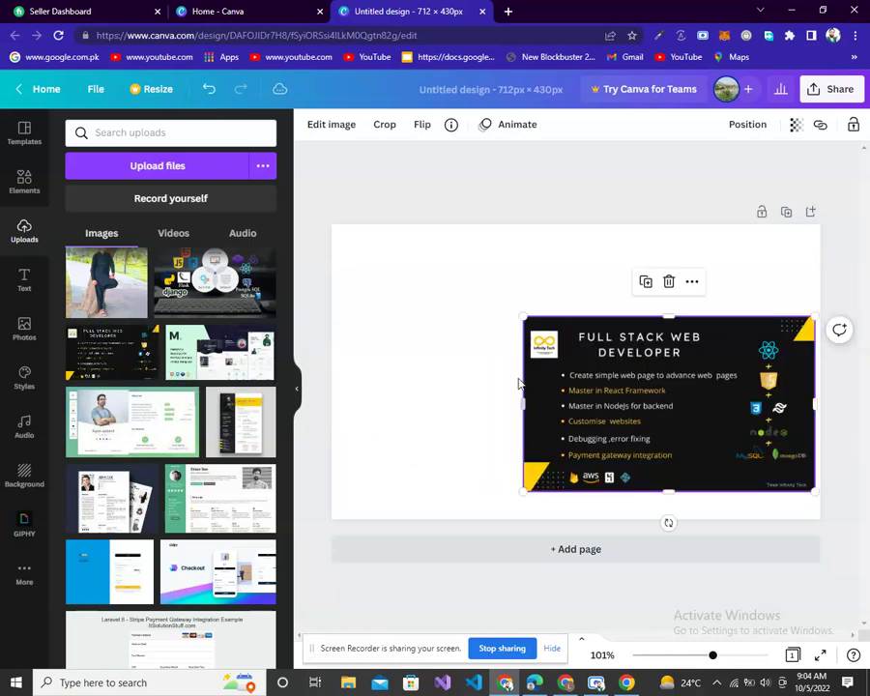
left_click_drag(525, 406, 333, 406)
left_click_drag(571, 319, 568, 225)
left_click_drag(574, 490, 576, 518)
left_click_drag(818, 371, 821, 371)
Add a second page, place the uploaded Full Stack Development image with the laptop keyboard on it, and stretch it to fill the page.
left_click(612, 560)
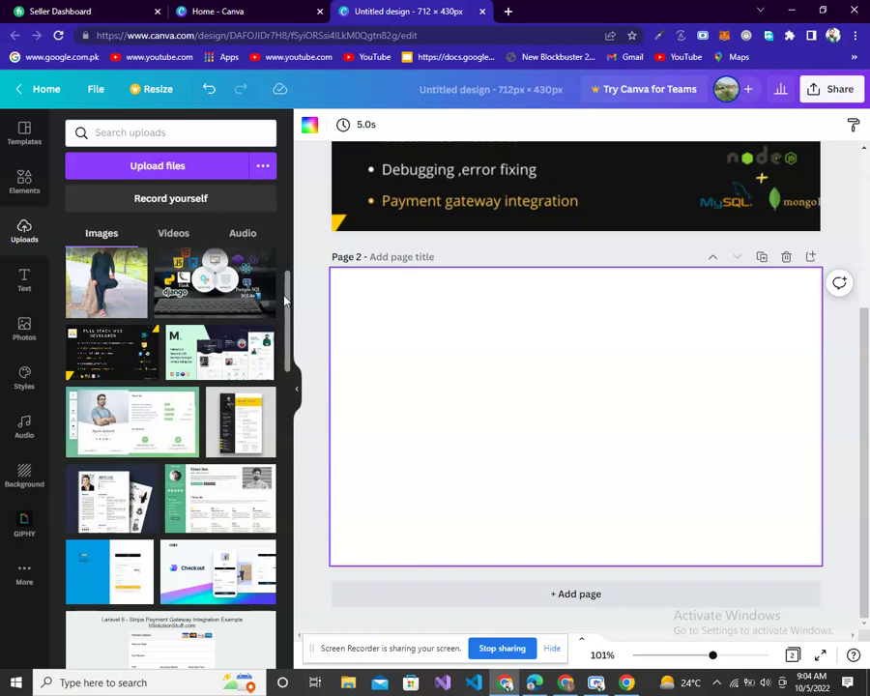
left_click_drag(287, 302, 301, 257)
left_click_drag(185, 373, 455, 367)
left_click_drag(427, 403, 332, 404)
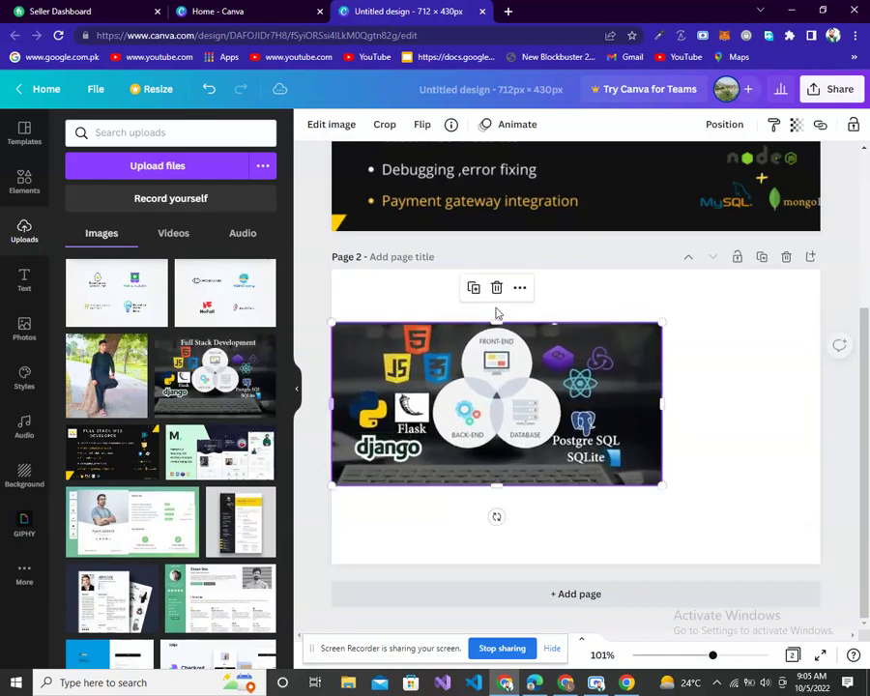
left_click_drag(493, 315, 496, 271)
left_click(500, 266)
left_click(498, 270)
left_click_drag(666, 378, 820, 380)
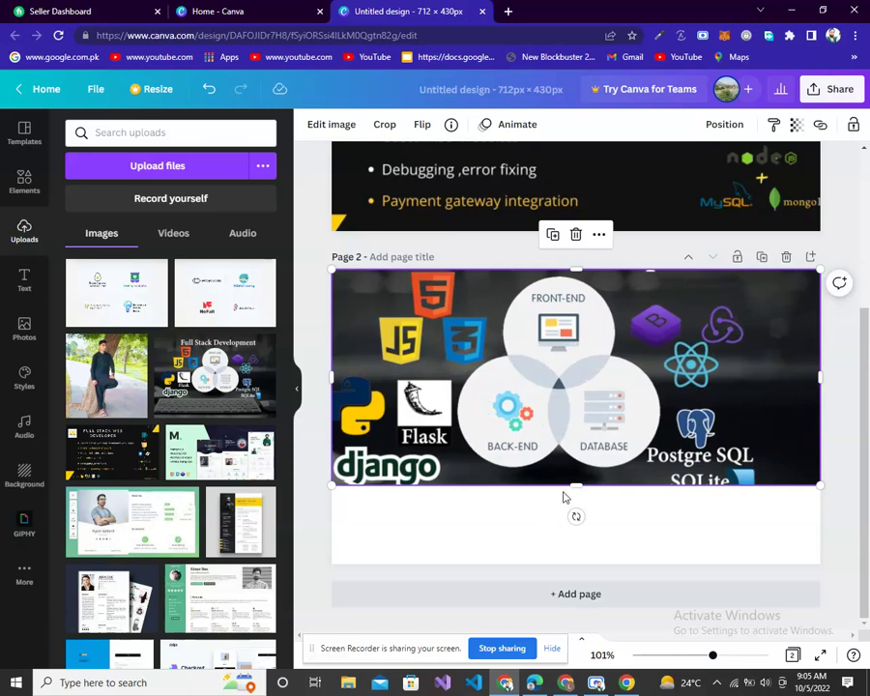
left_click_drag(581, 481, 581, 560)
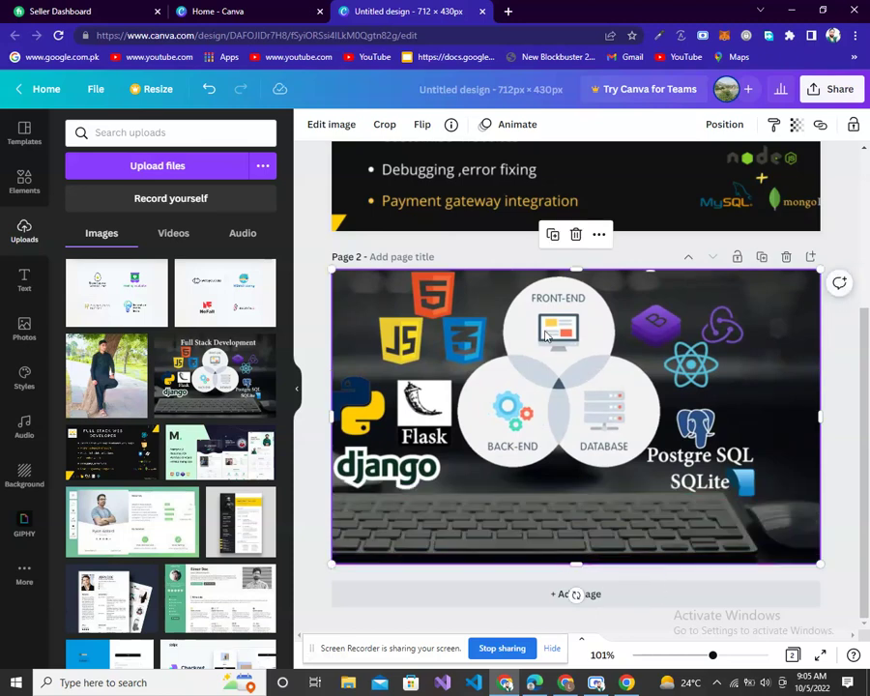
Download the two-page design as Untitled design.zip to the Downloads folder.
left_click(841, 89)
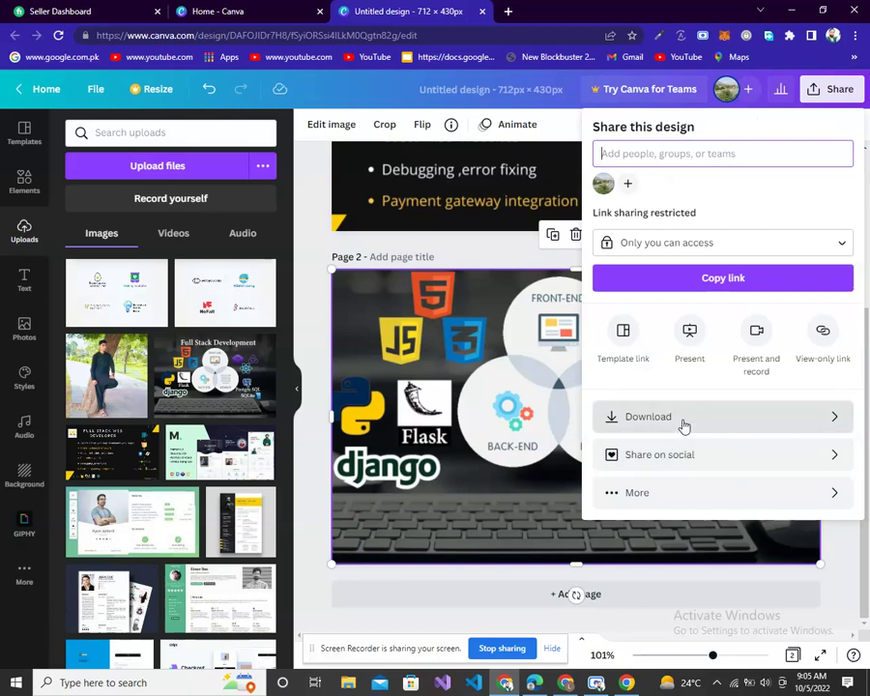
left_click(684, 421)
left_click(711, 412)
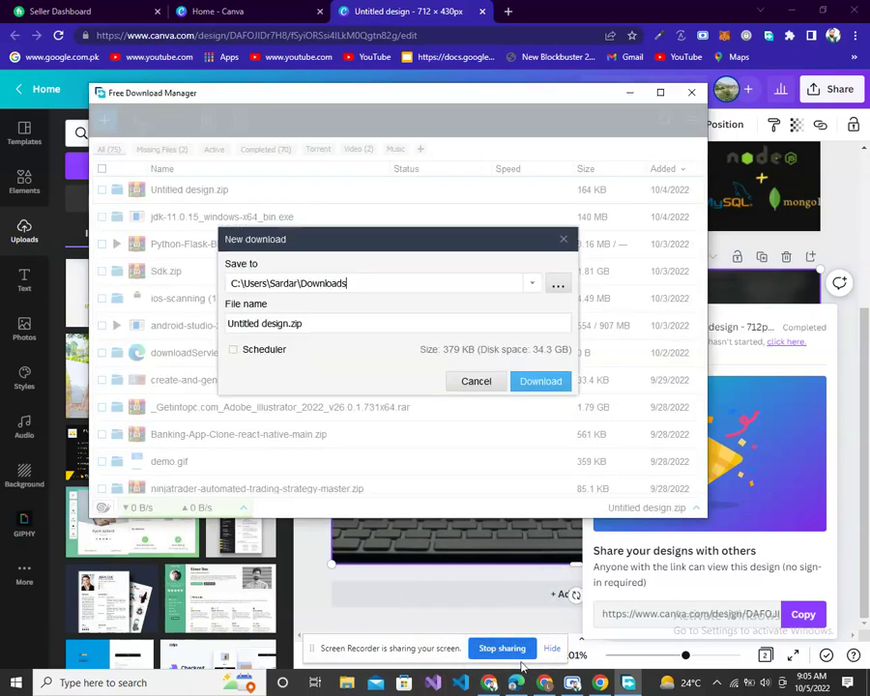
left_click(530, 384)
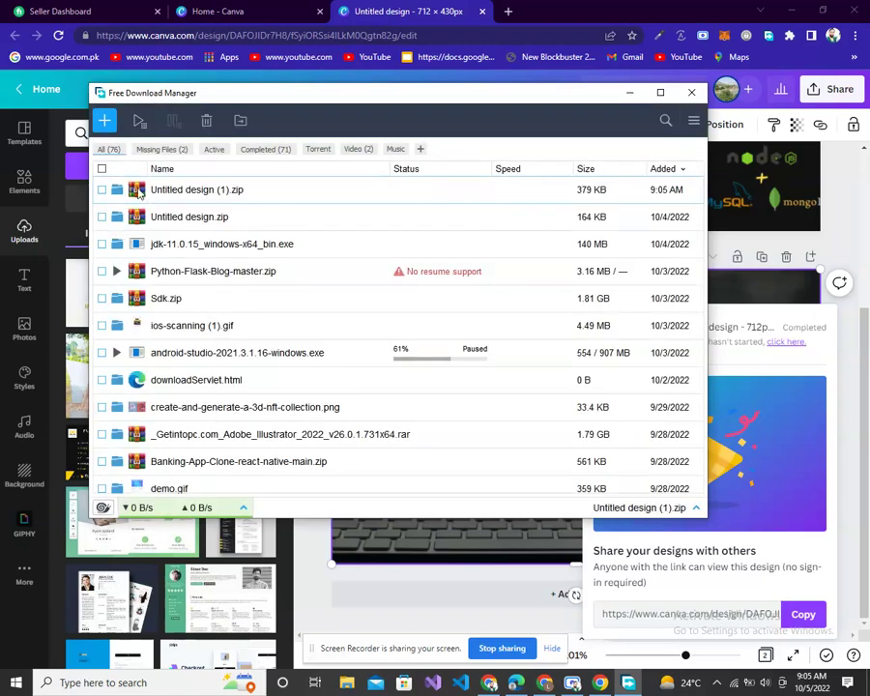
Show the downloaded Untitled design (1) archive in its folder and extract its images directly into Downloads.
left_click(117, 189)
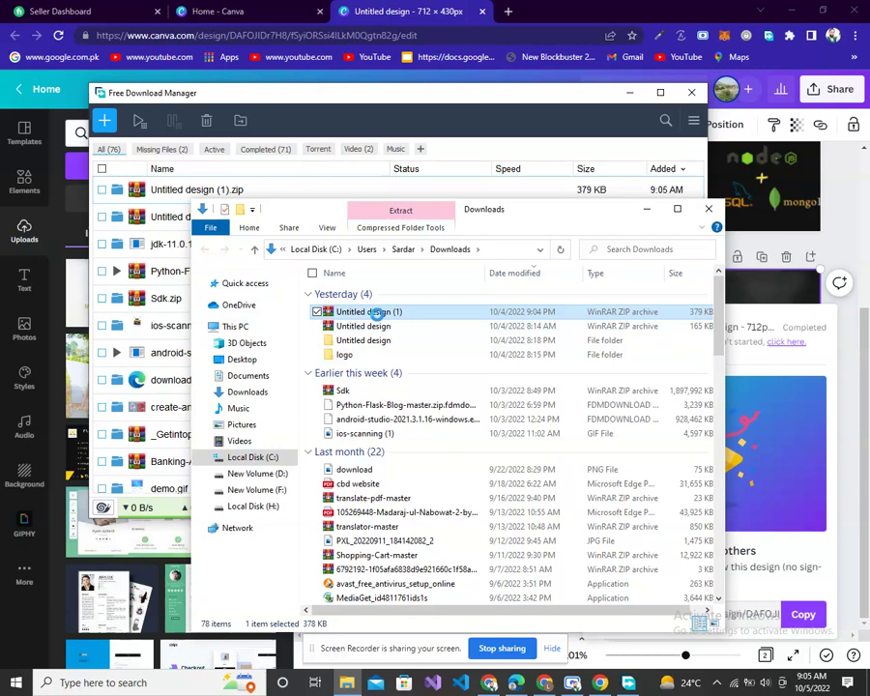
right_click(380, 317)
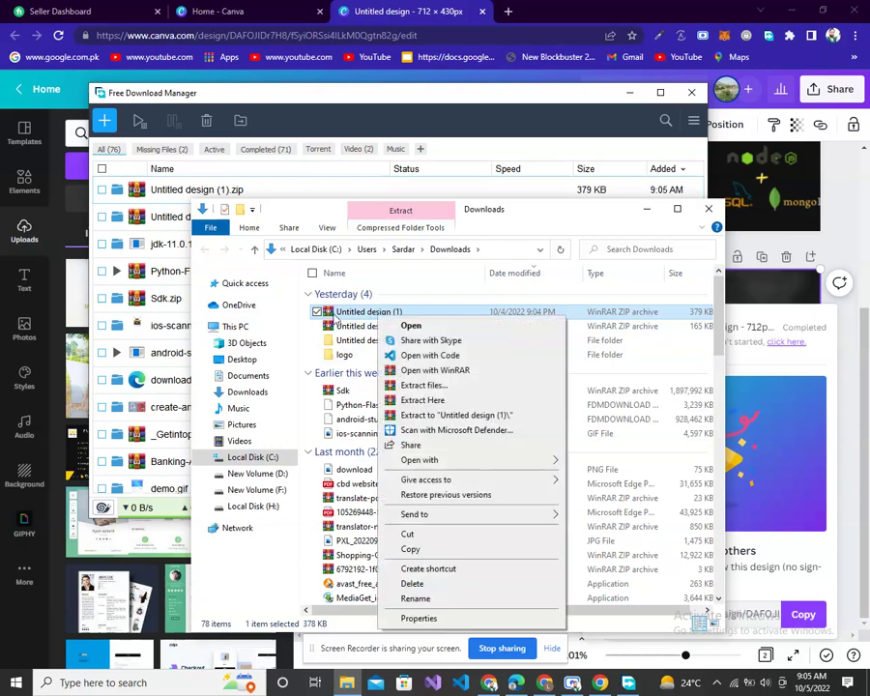
left_click(440, 402)
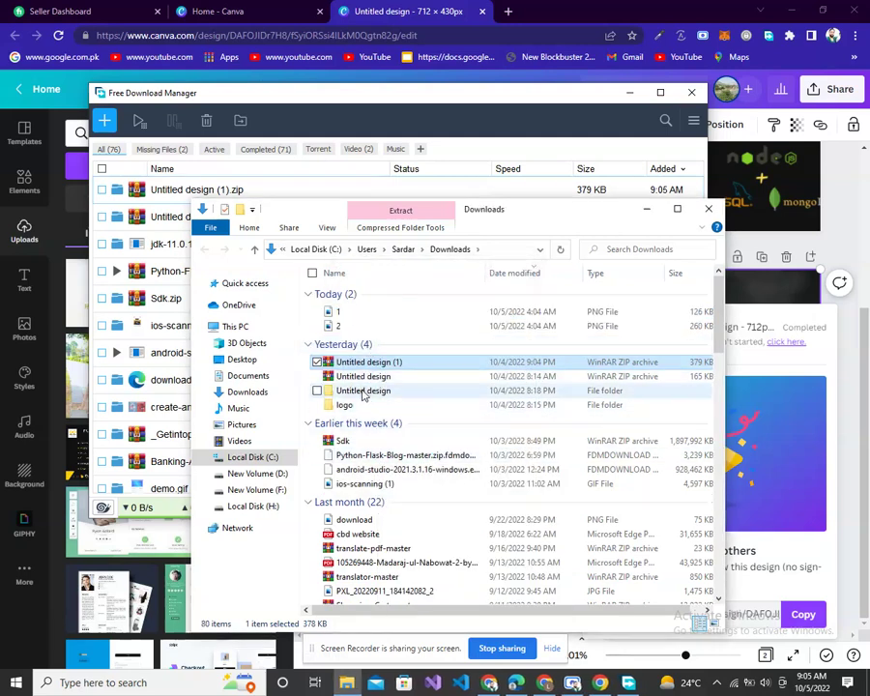
left_click(318, 312)
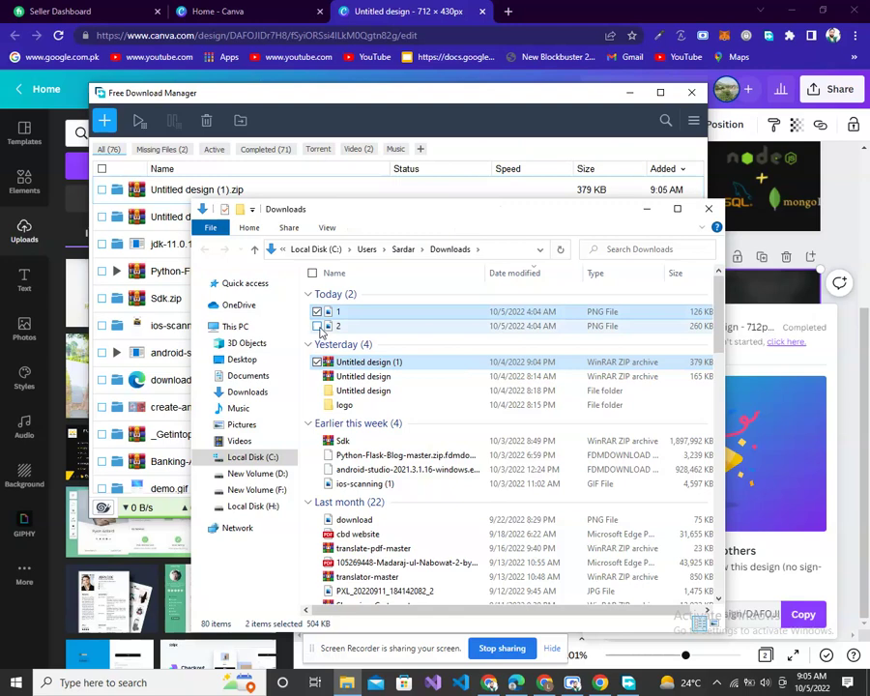
left_click_drag(368, 388, 371, 378)
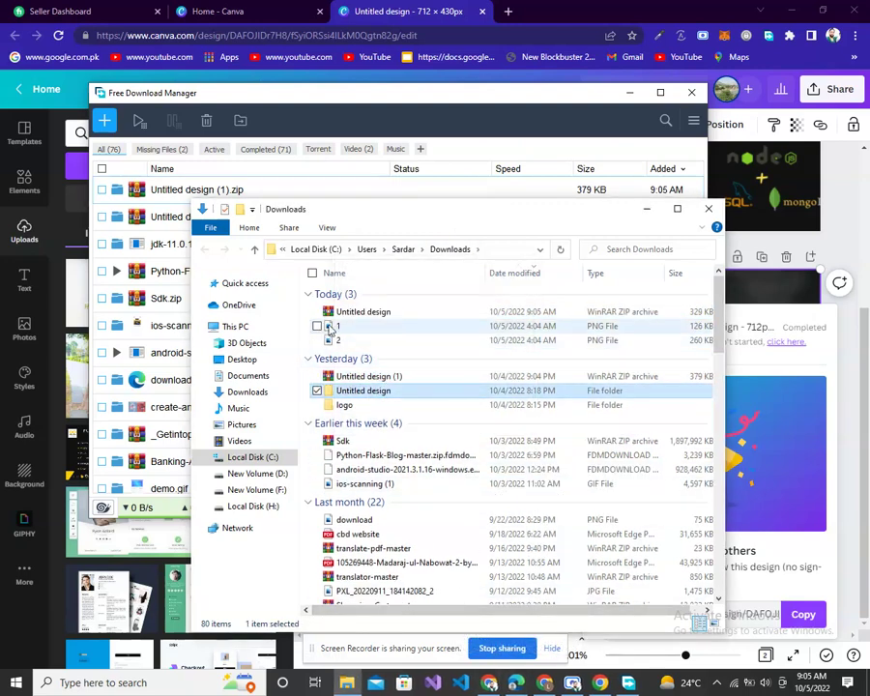
Switch to the Edge window with the Fiverr gig gallery and upload image 1 from Downloads as the first gig image.
left_click(549, 684)
left_click(550, 684)
left_click(573, 684)
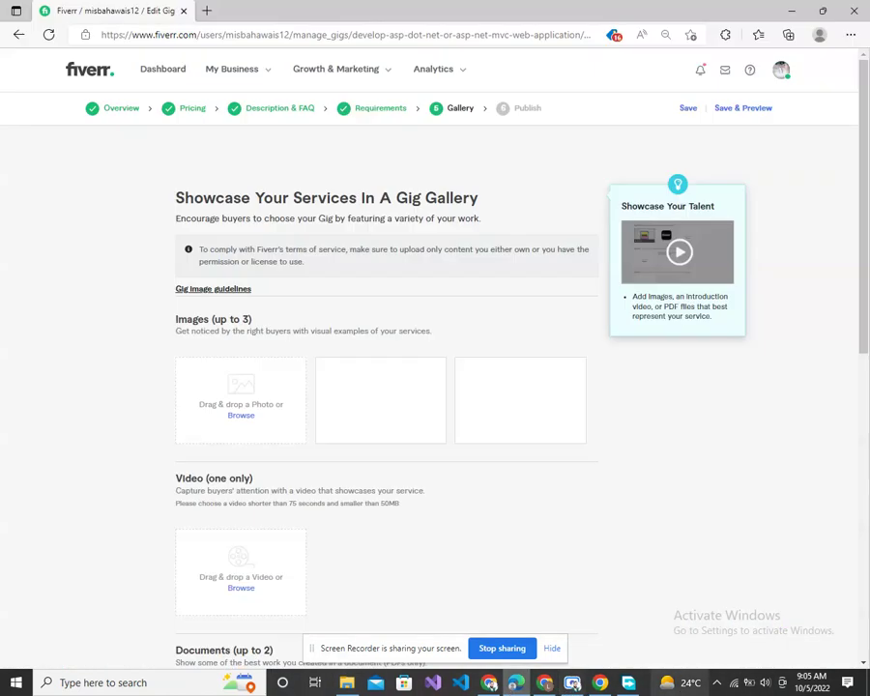
left_click(241, 416)
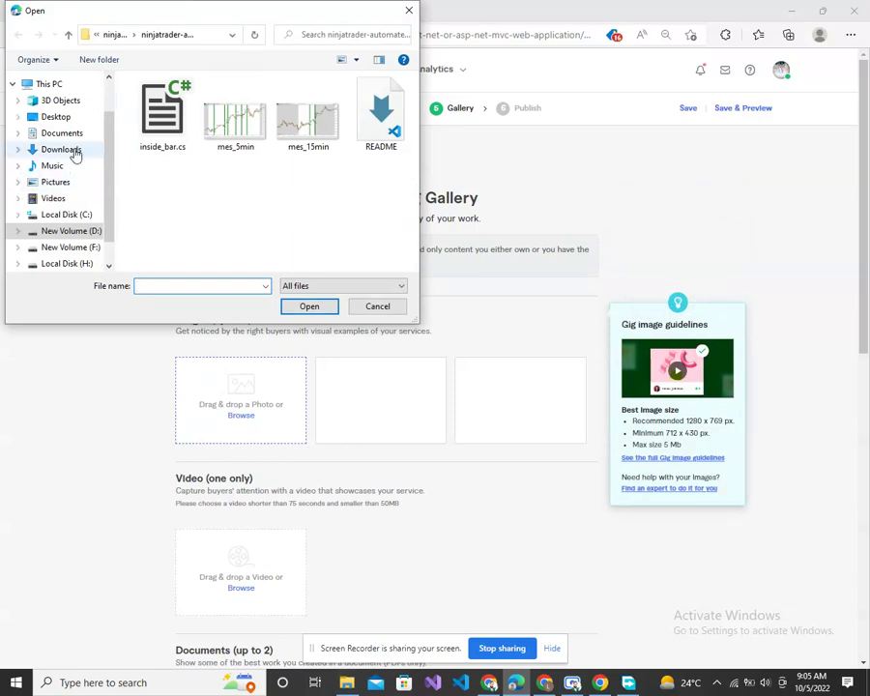
left_click(69, 150)
left_click(134, 132)
left_click(134, 147)
left_click(133, 147)
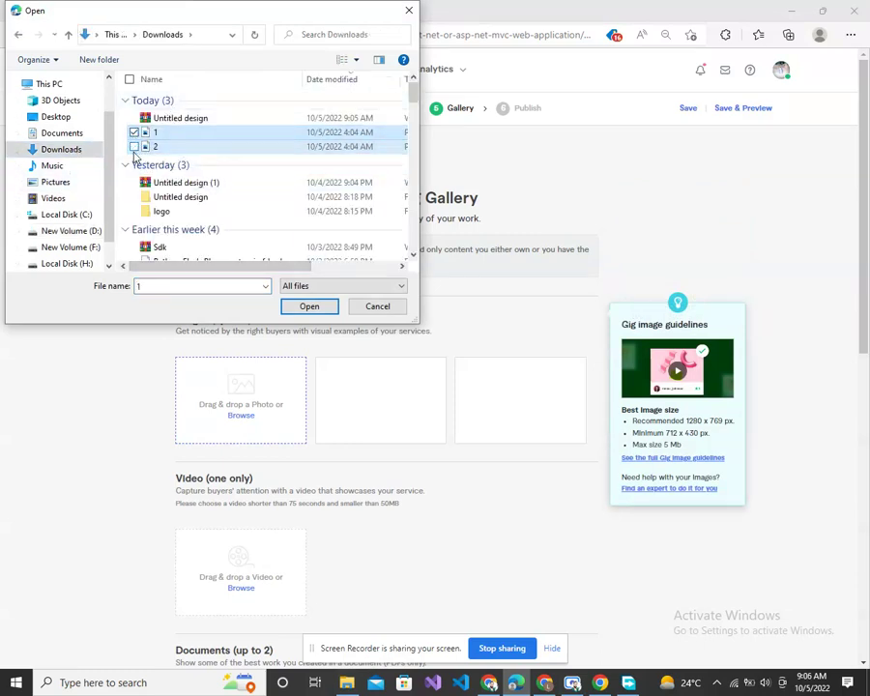
left_click(306, 306)
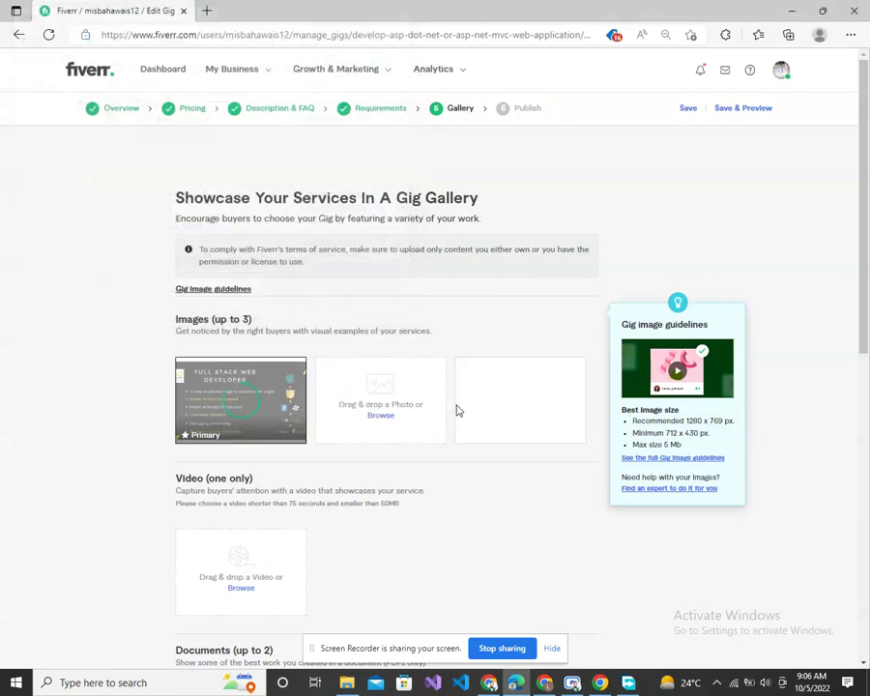
Upload image 2 from the Downloads folder as the second gig image.
left_click(376, 426)
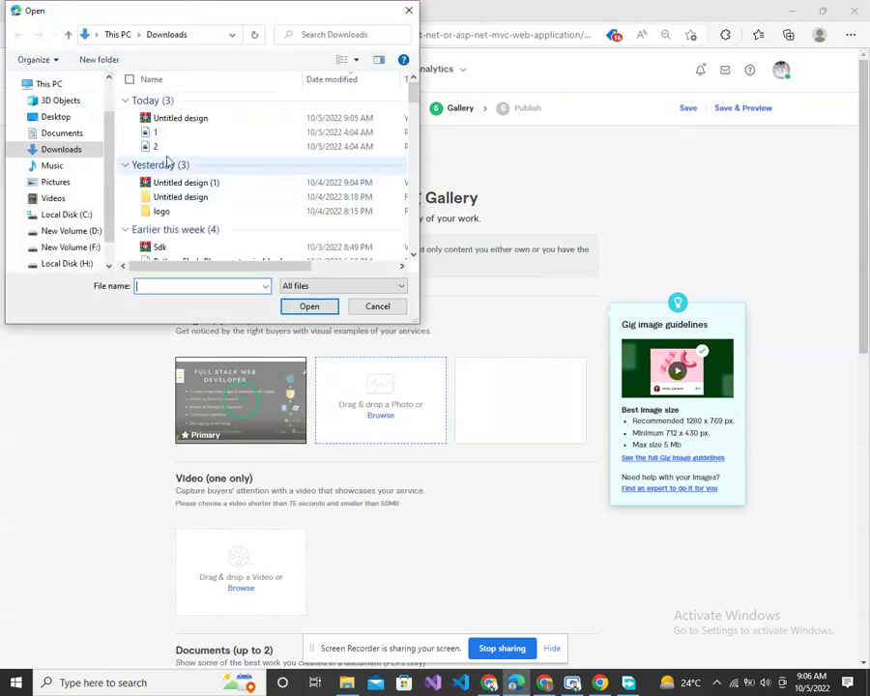
left_click(136, 147)
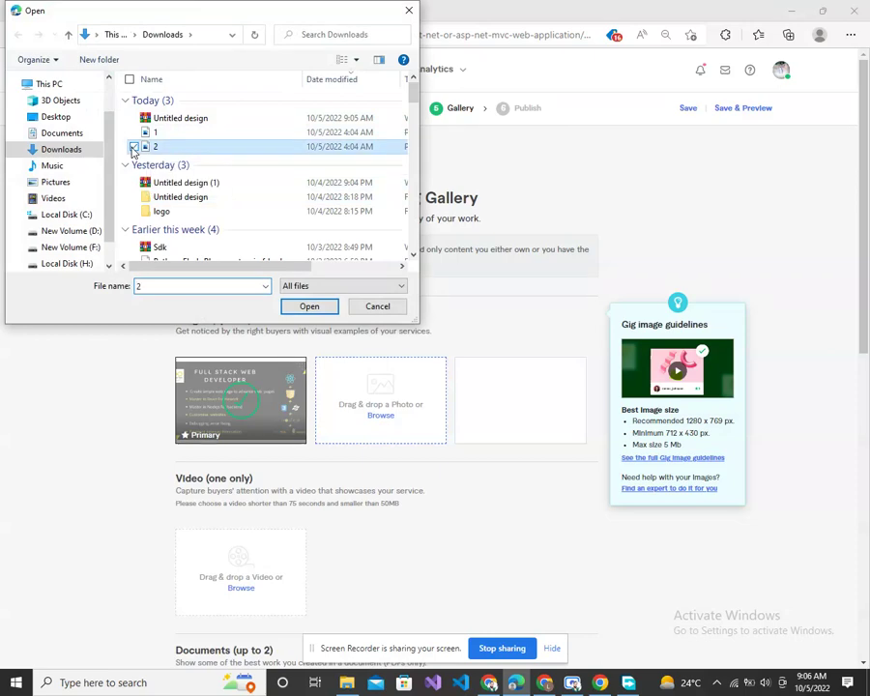
left_click(307, 306)
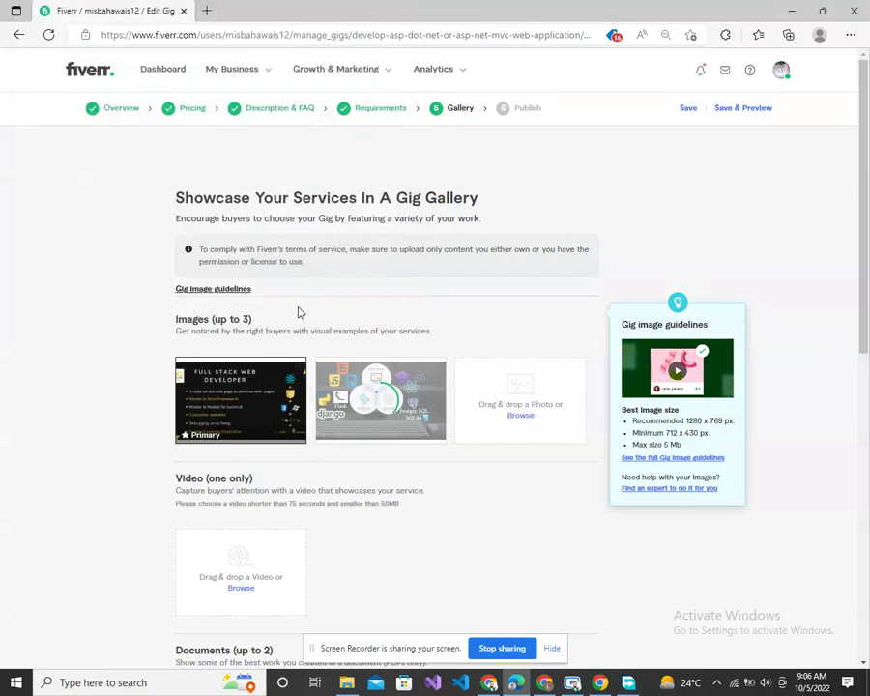
Save the gallery and publish the gig, finishing the wizard to return to the gigs list.
left_click_drag(863, 285, 859, 354)
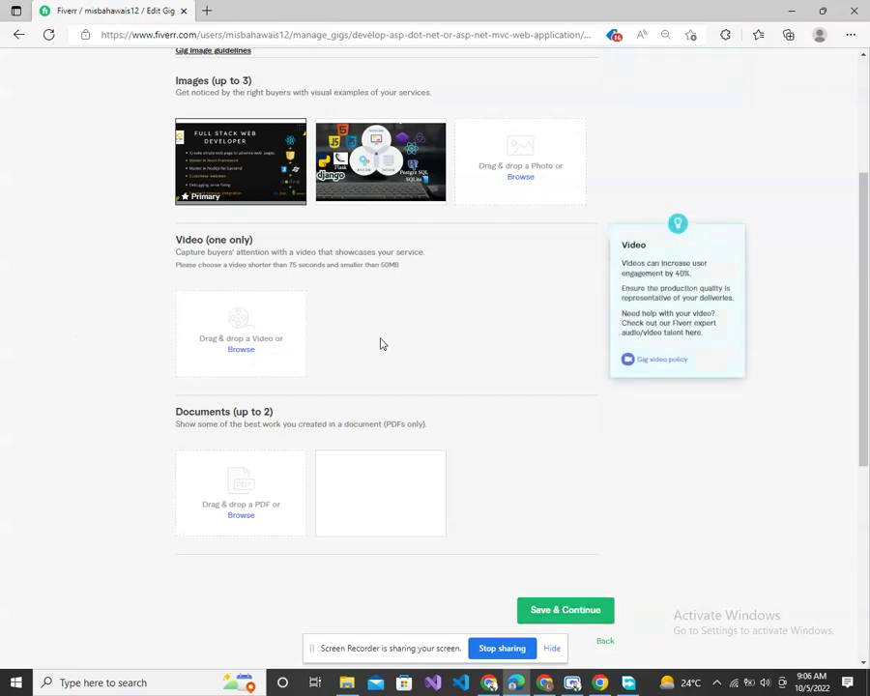
left_click(547, 619)
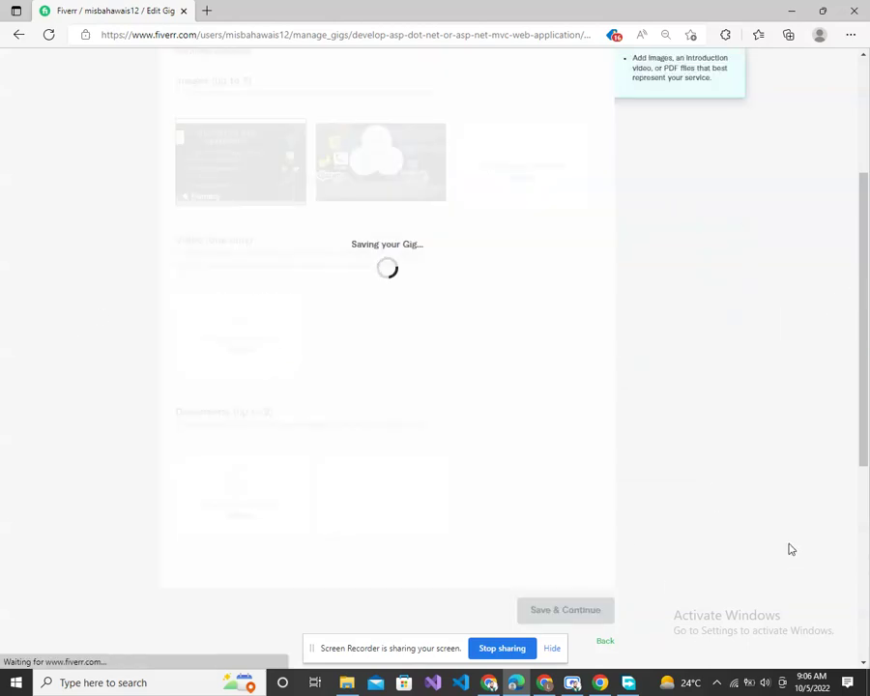
left_click_drag(864, 420, 846, 254)
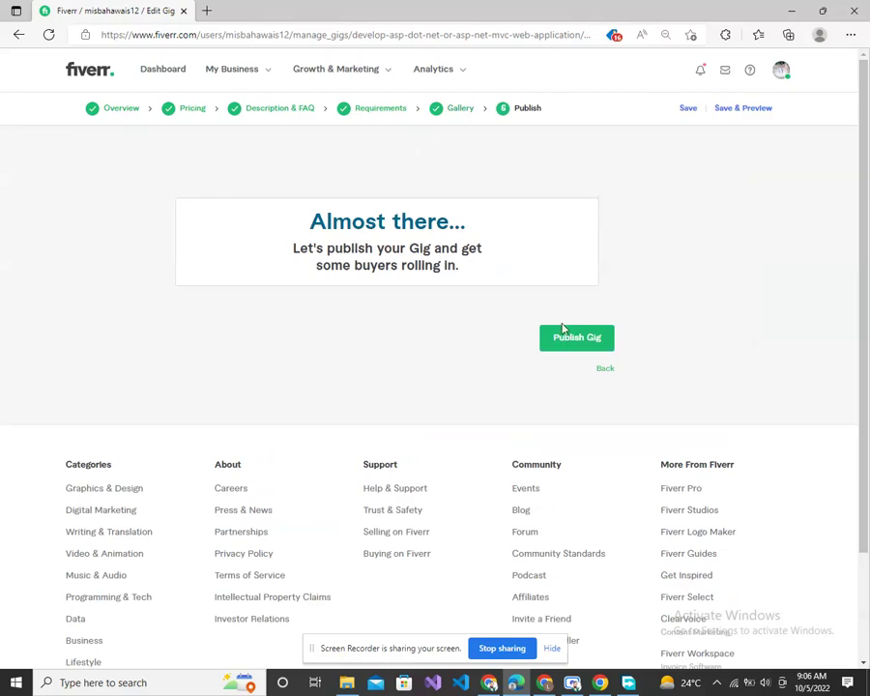
left_click(571, 344)
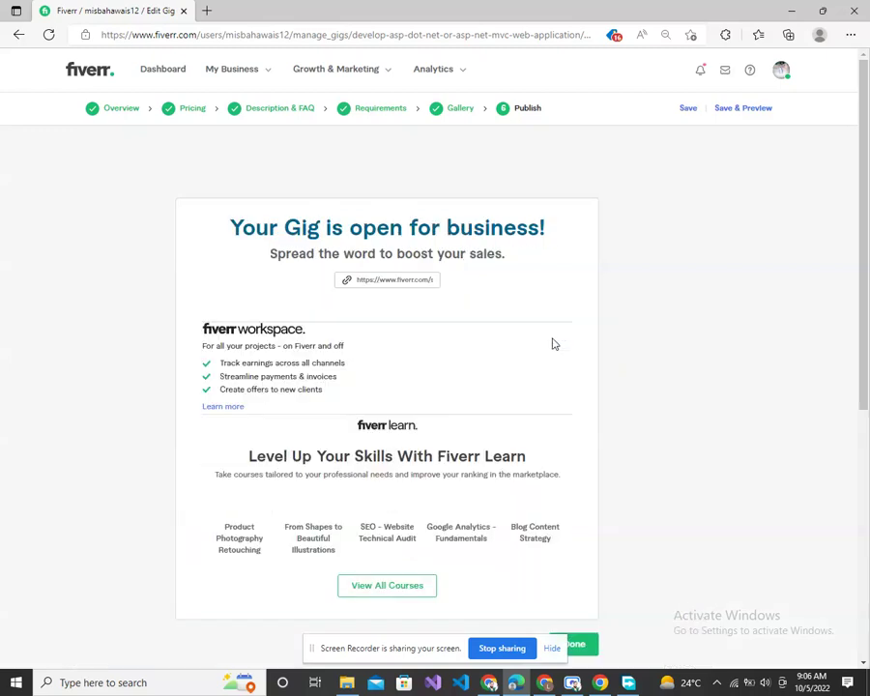
left_click_drag(862, 223, 849, 308)
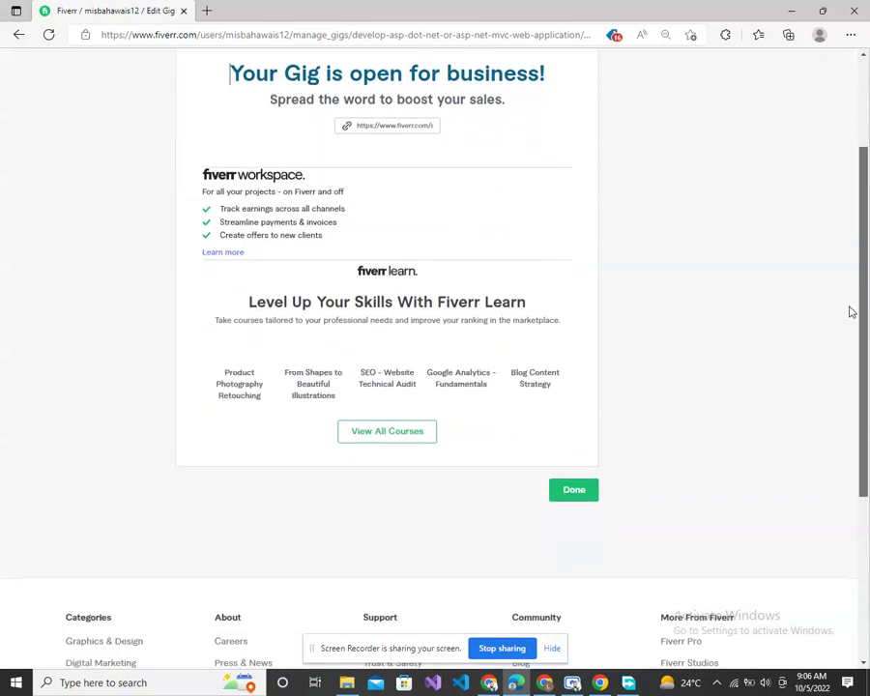
left_click(566, 489)
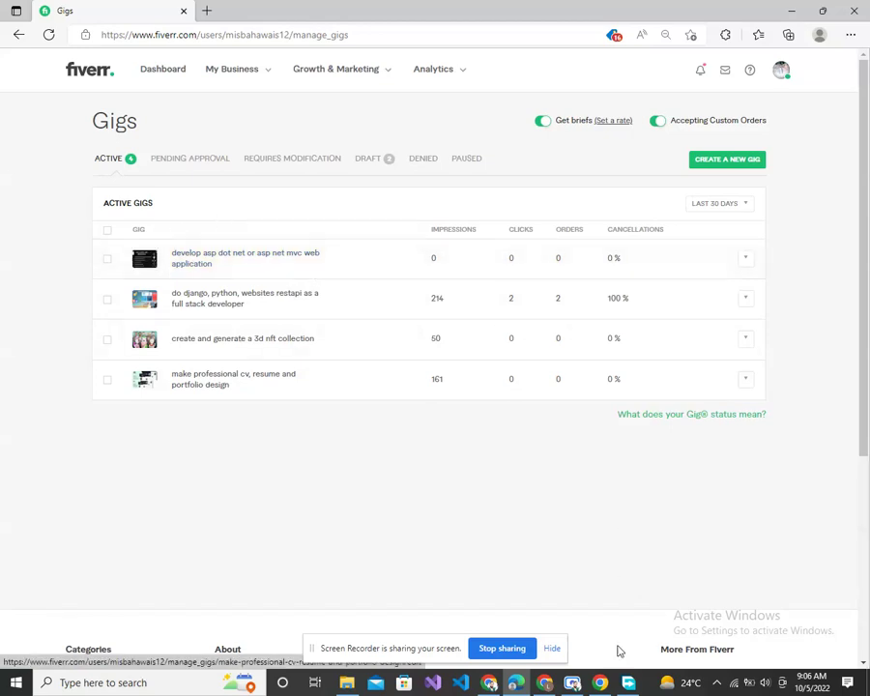
mouse_move(601, 685)
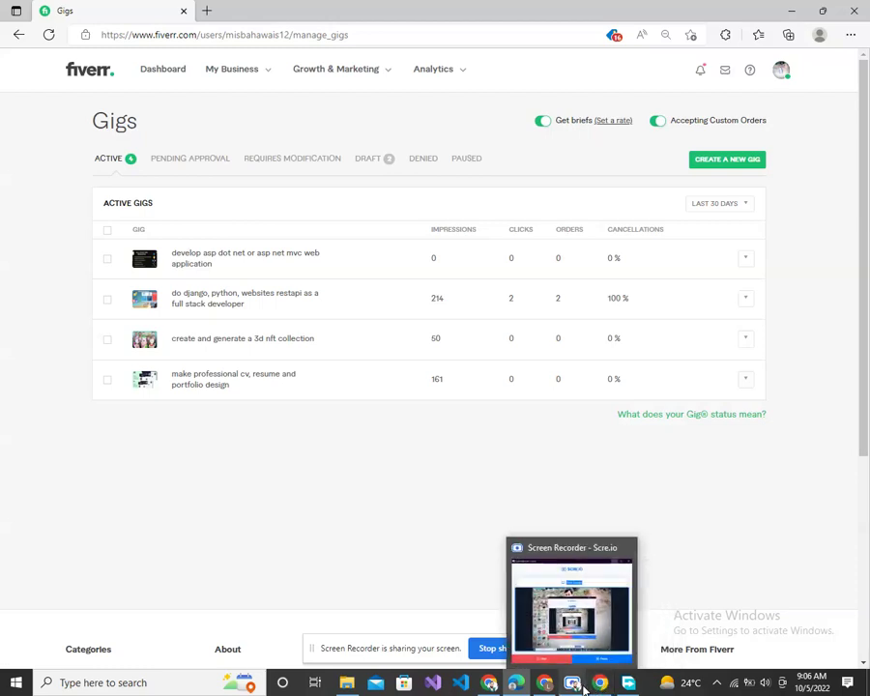
left_click(584, 689)
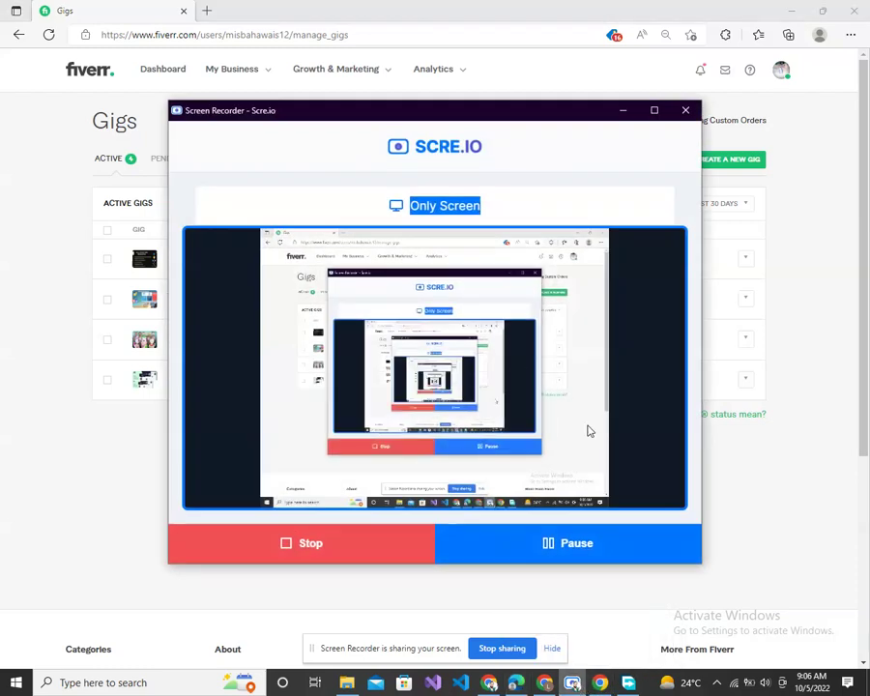